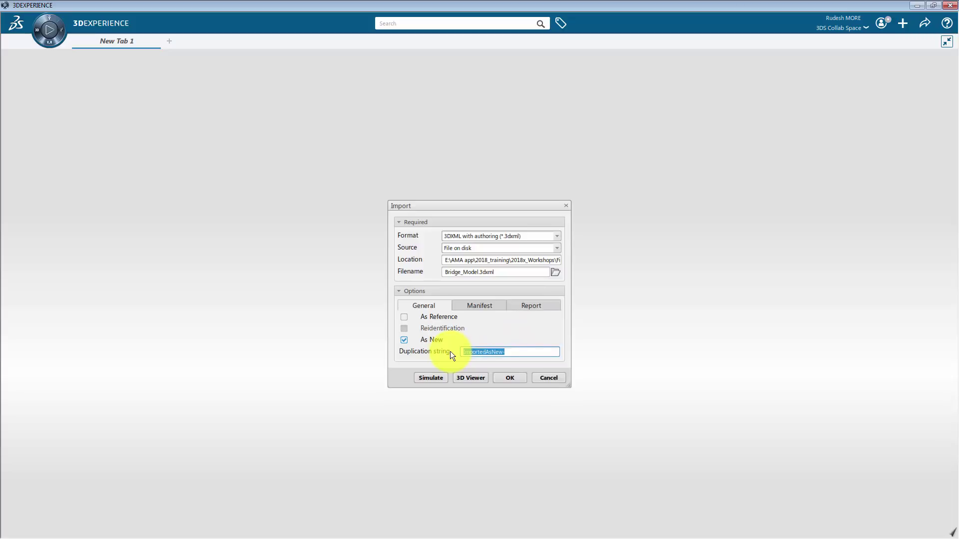
# - Import Bridge_Model.3dxml as new, accept the operation report and open the imported bridge part for design
pyautogui.click(506, 376)
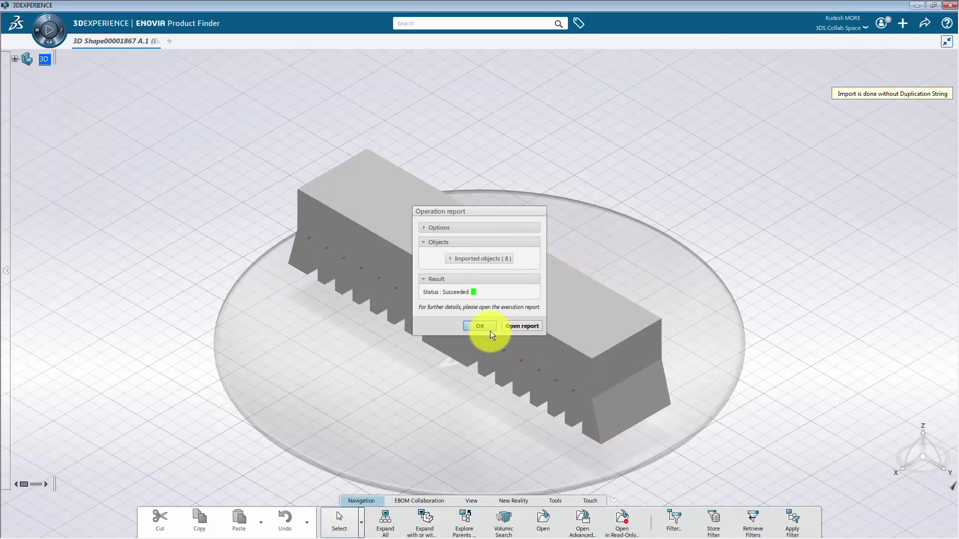
pyautogui.click(487, 326)
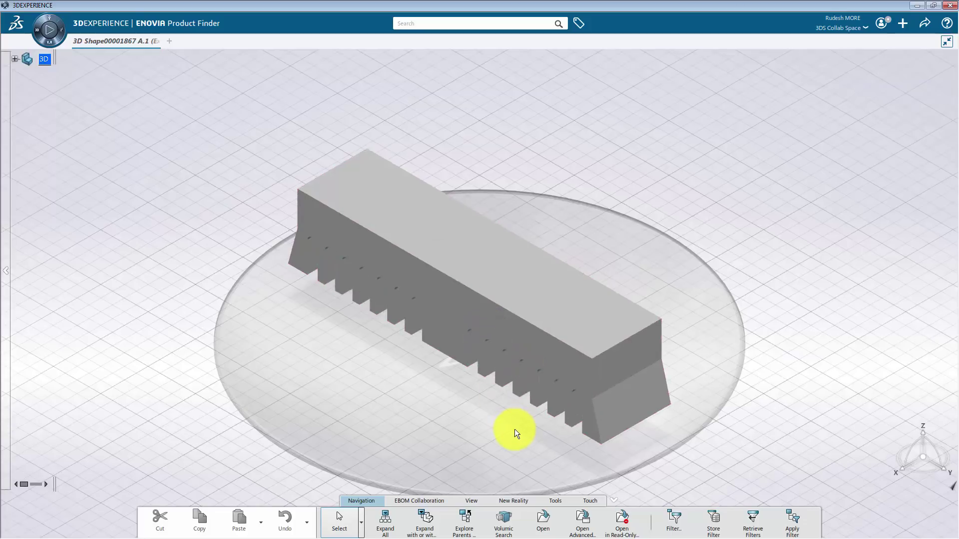
pyautogui.click(544, 519)
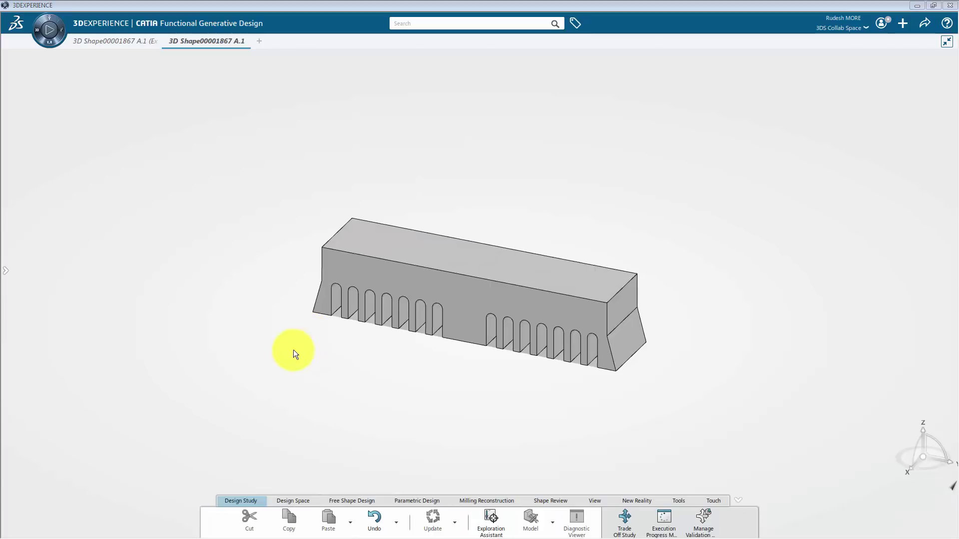
# - Review the density, elastic, conductivity and latent heat definitions in the TI6AL4V material's simulation domain, leaving them unedited
pyautogui.click(6, 270)
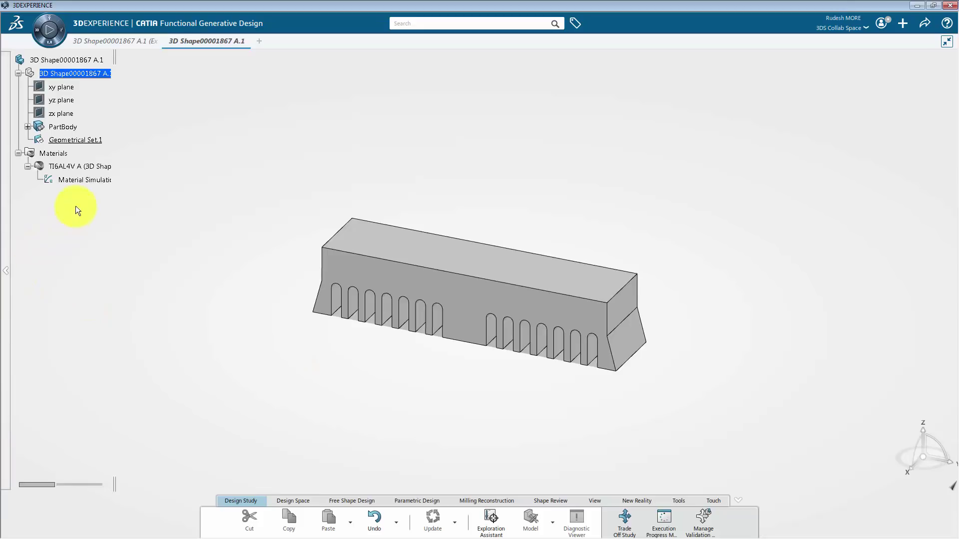
pyautogui.click(91, 180)
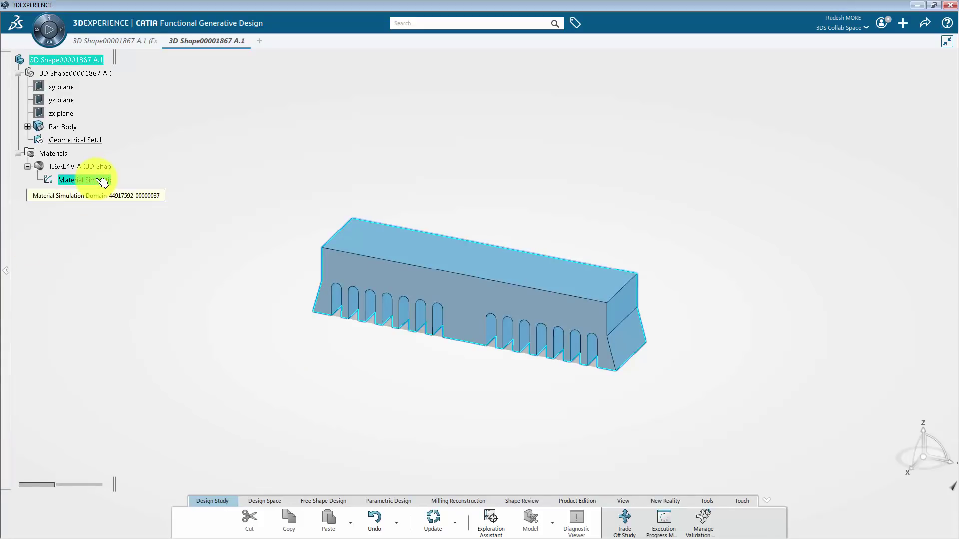
pyautogui.doubleClick(102, 182)
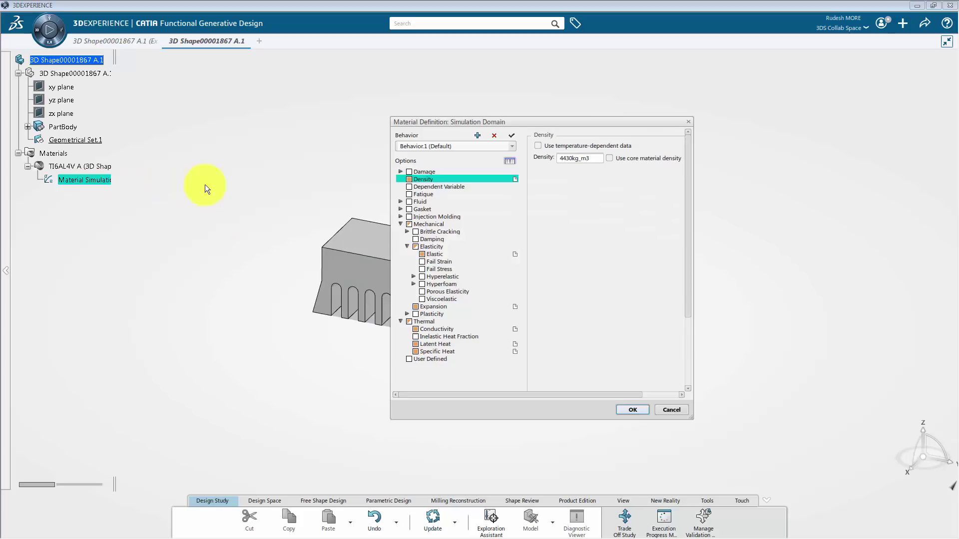
pyautogui.moveTo(527, 124); pyautogui.dragTo(474, 102)
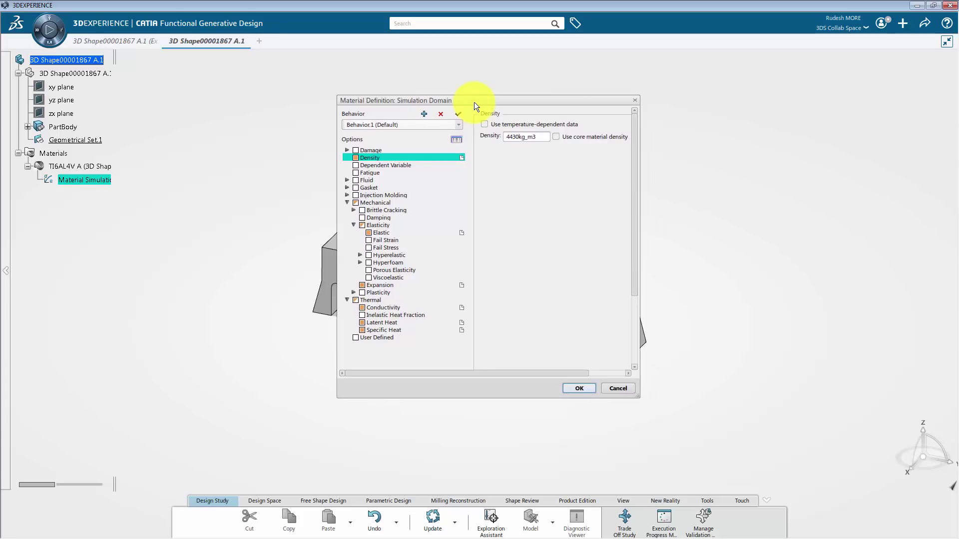
pyautogui.click(381, 234)
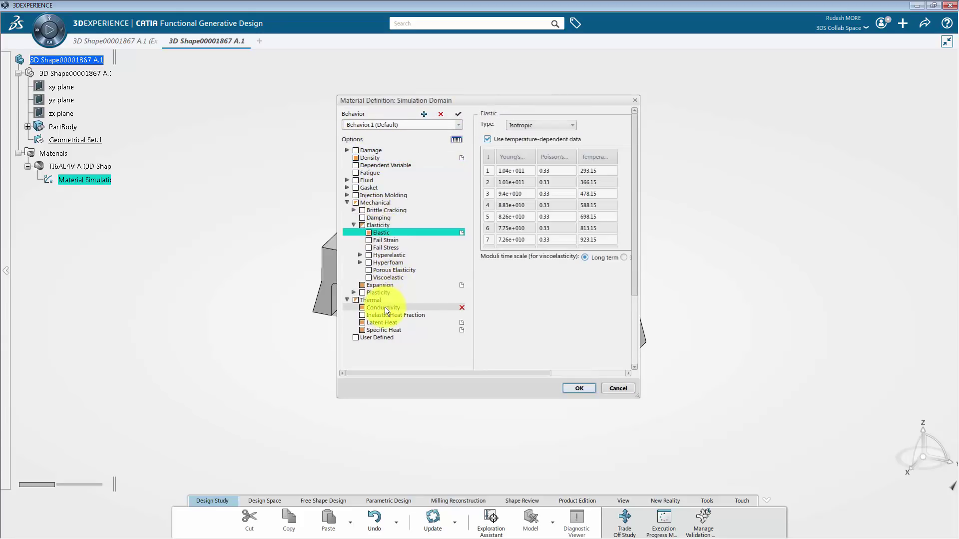
pyautogui.click(384, 308)
pyautogui.click(390, 322)
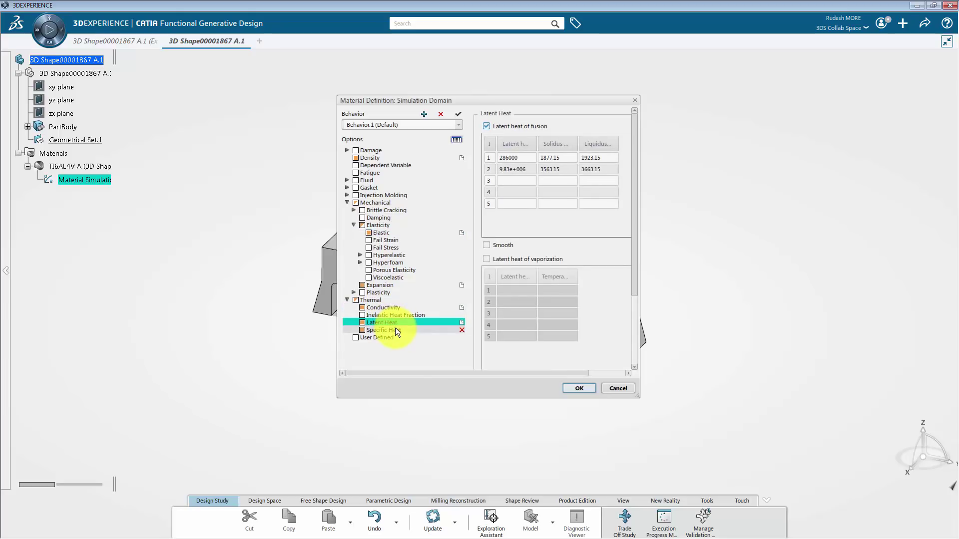
pyautogui.click(624, 390)
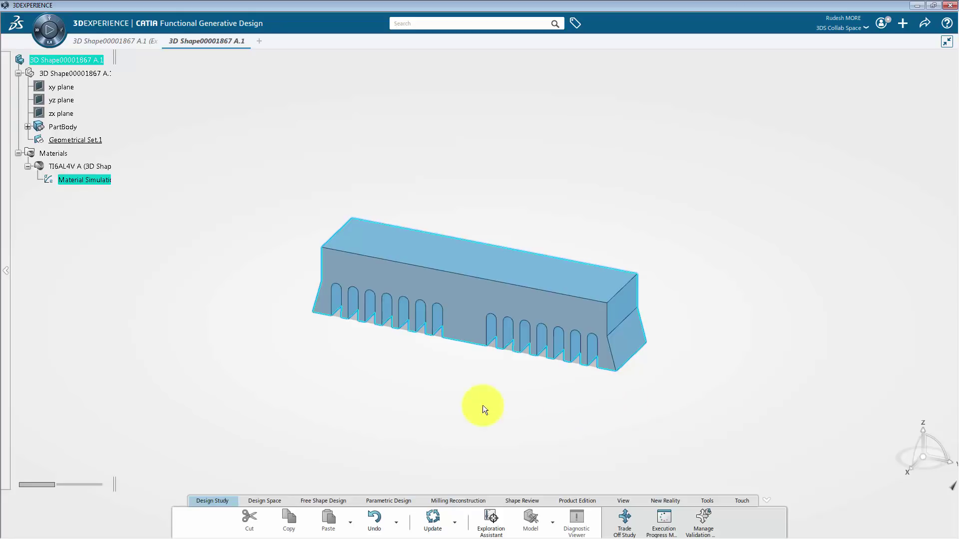
# - Switch to the Powder Bed Fabrication app of the Additive Manufacturing Programmer role
pyautogui.click(52, 43)
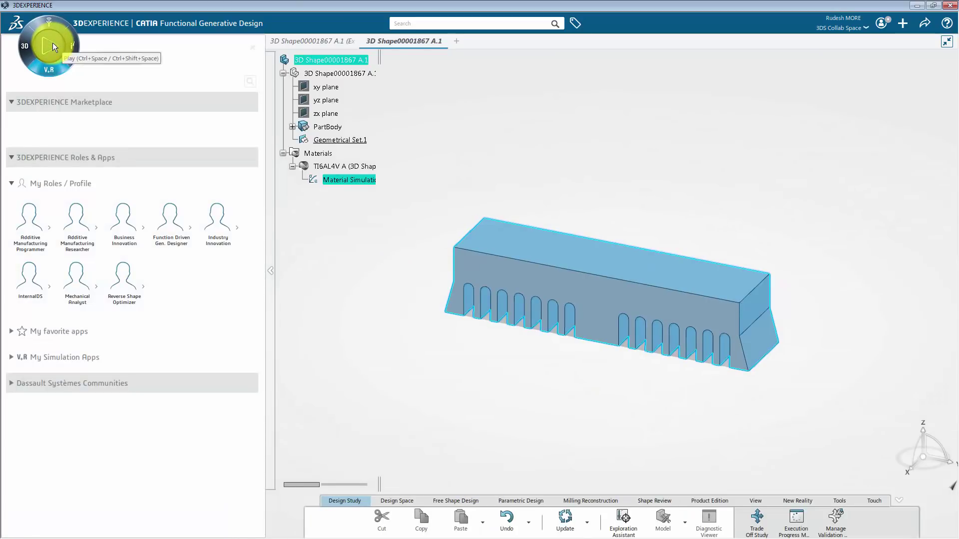
pyautogui.click(33, 227)
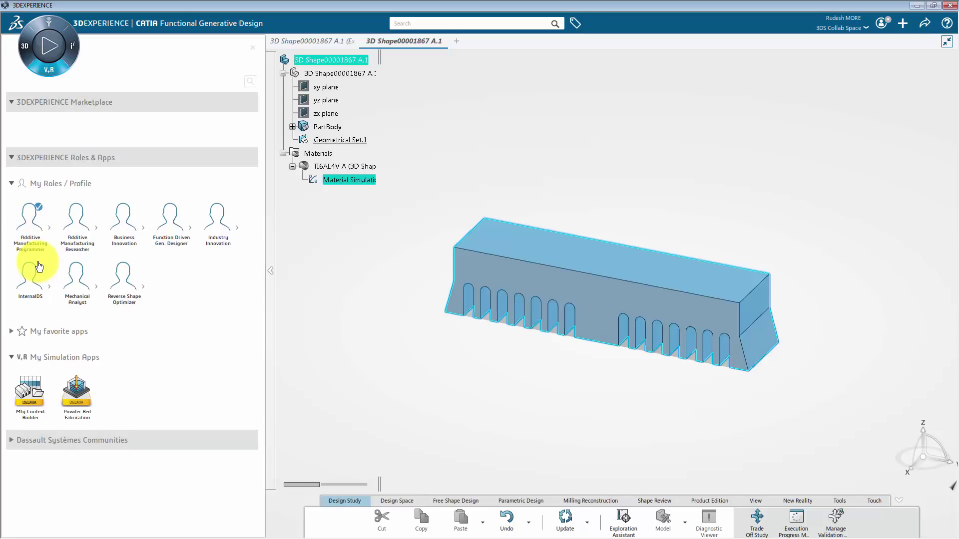
pyautogui.click(74, 399)
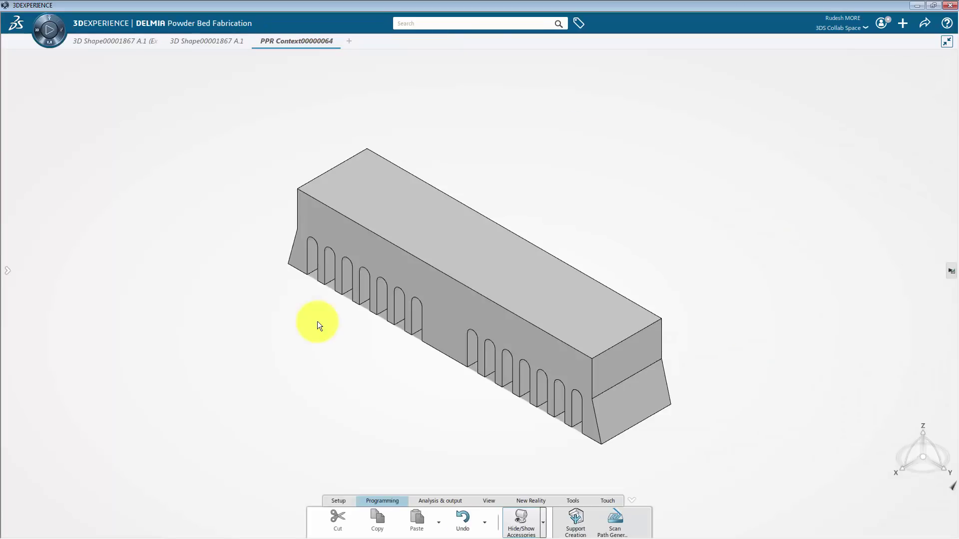
# - Show the PPR context's structure, expanded from the manufacturing cell down to the part body and materials, with room for full names
pyautogui.click(7, 270)
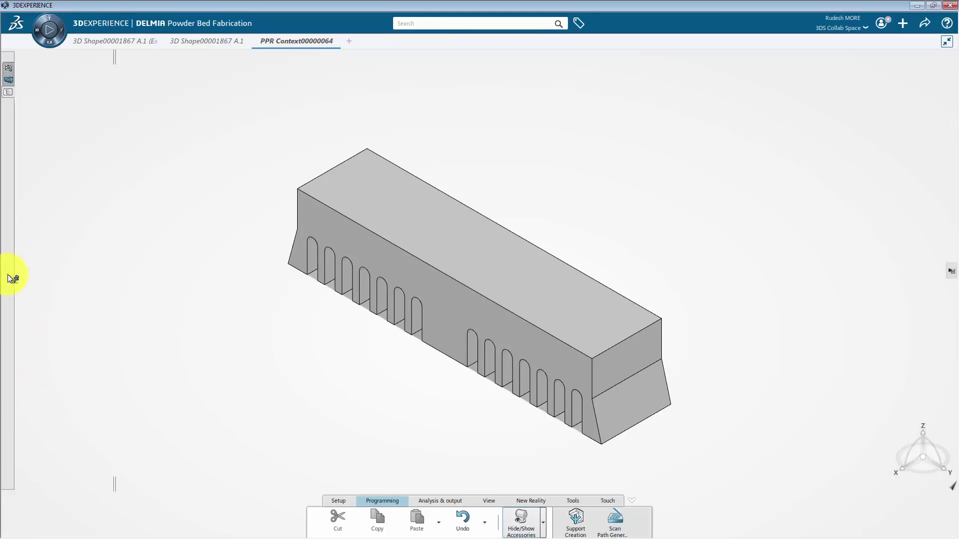
pyautogui.click(22, 72)
pyautogui.click(32, 87)
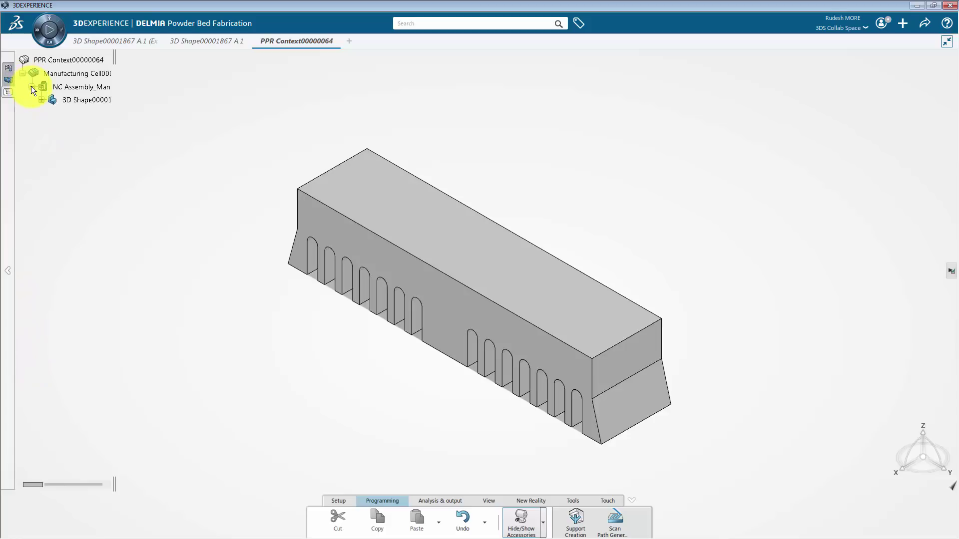
pyautogui.click(41, 100)
pyautogui.click(50, 113)
pyautogui.click(60, 166)
pyautogui.click(51, 206)
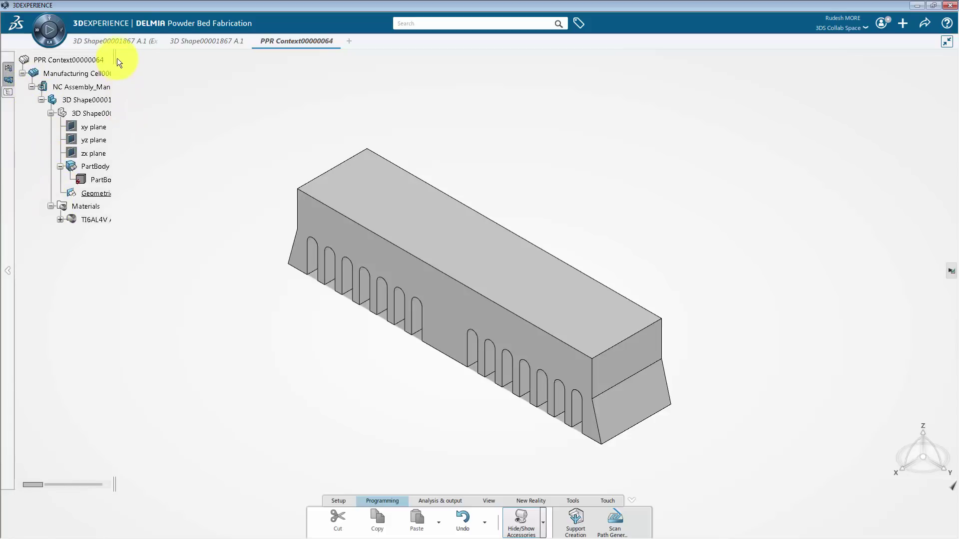
pyautogui.moveTo(112, 56); pyautogui.dragTo(172, 58)
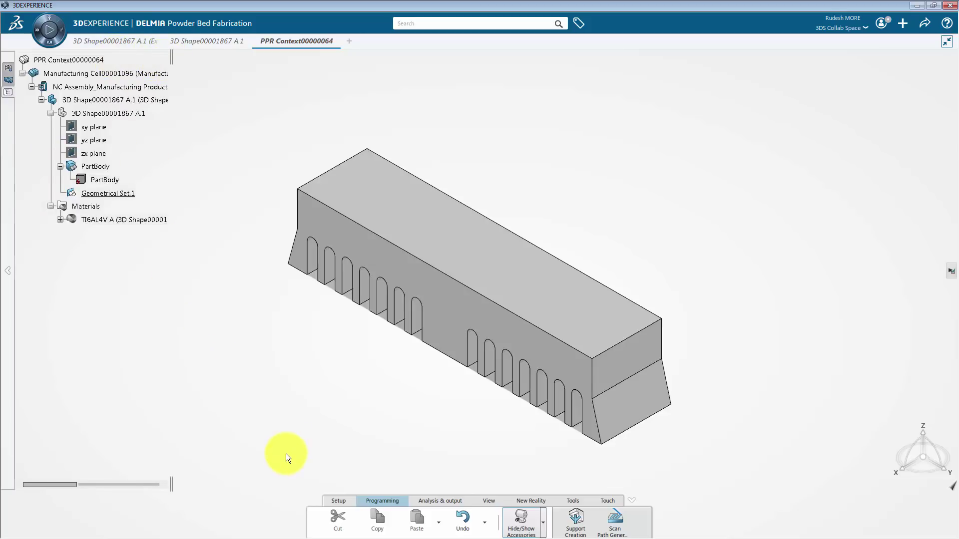
# - Start the Build Setup and add the bridge as the part to produce, with a quantity of 1
pyautogui.click(332, 498)
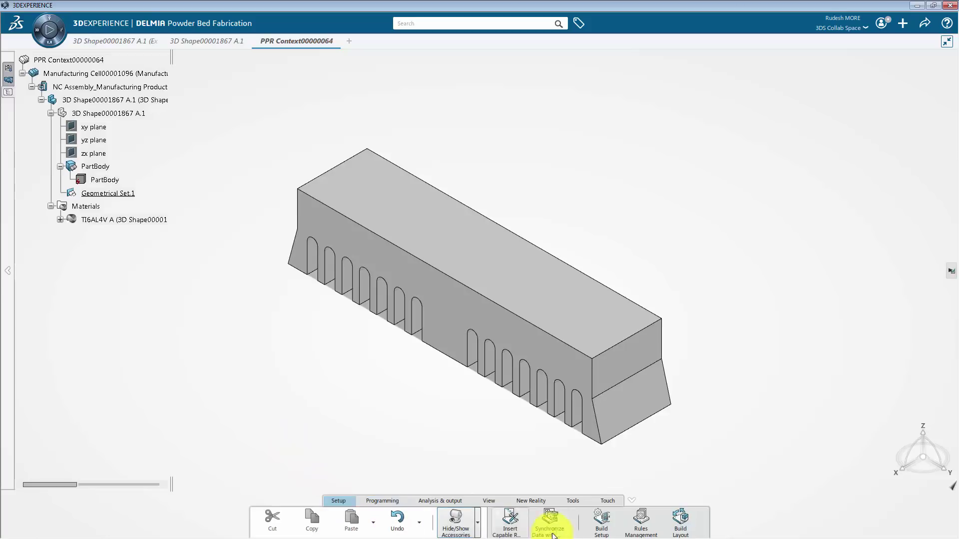
pyautogui.click(604, 522)
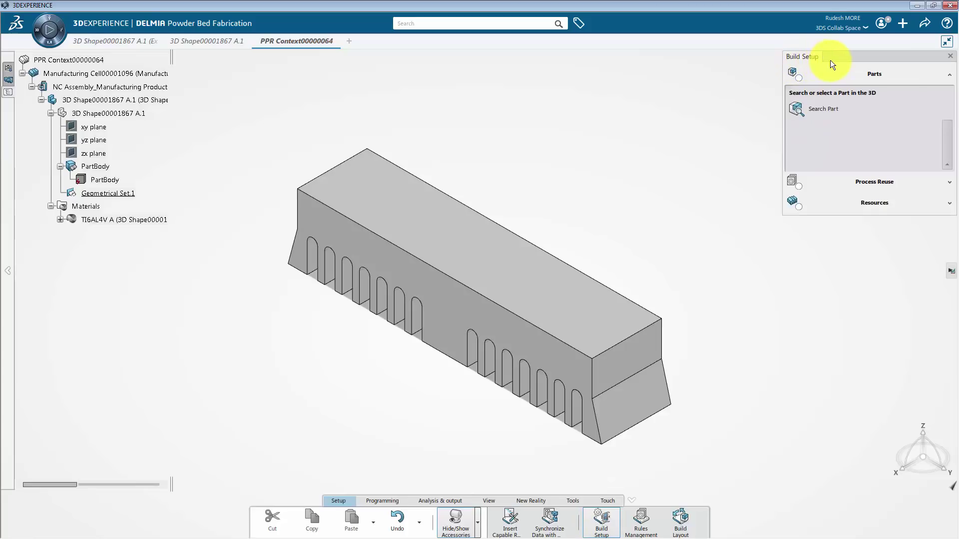
pyautogui.click(615, 309)
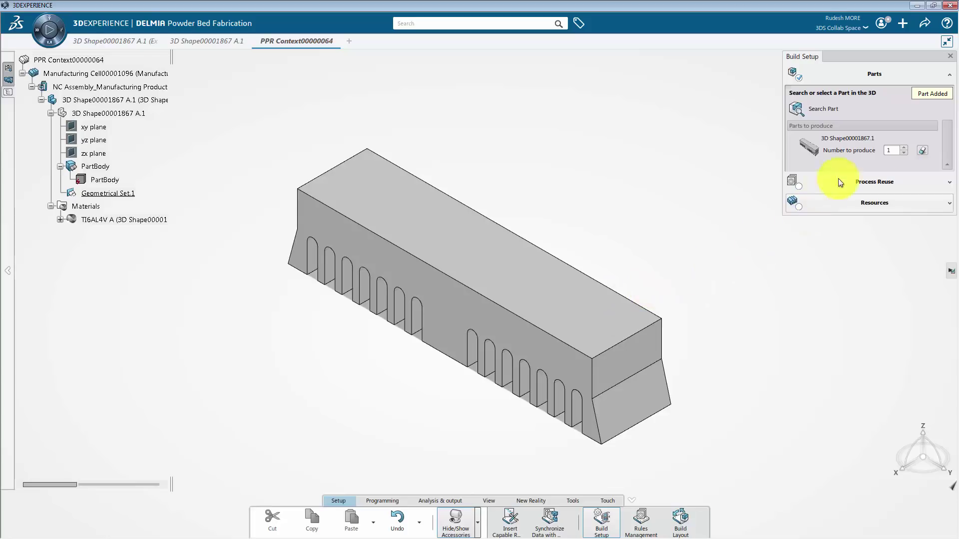
pyautogui.click(904, 148)
pyautogui.click(905, 152)
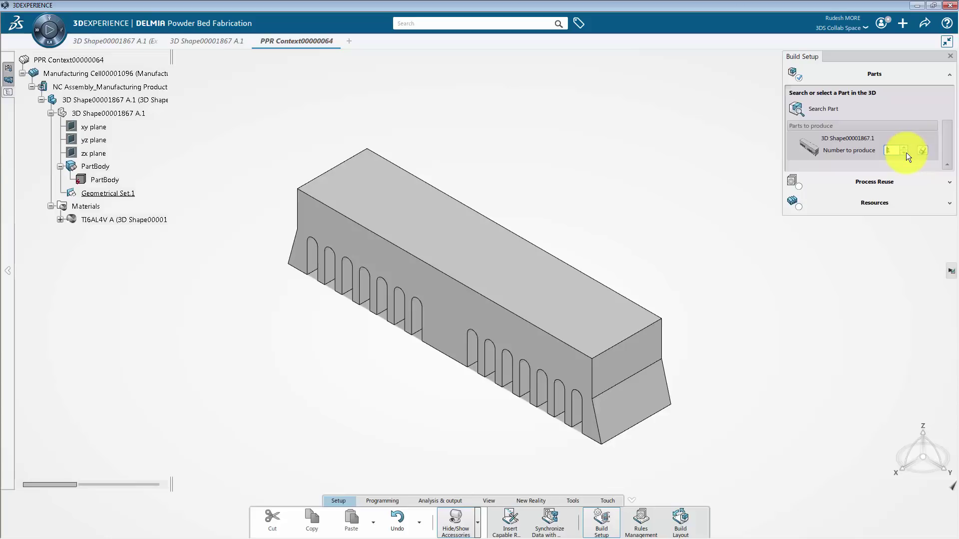
# - Create a new generic machine for the build setup, with the recoating Y direction set to 0
pyautogui.click(900, 201)
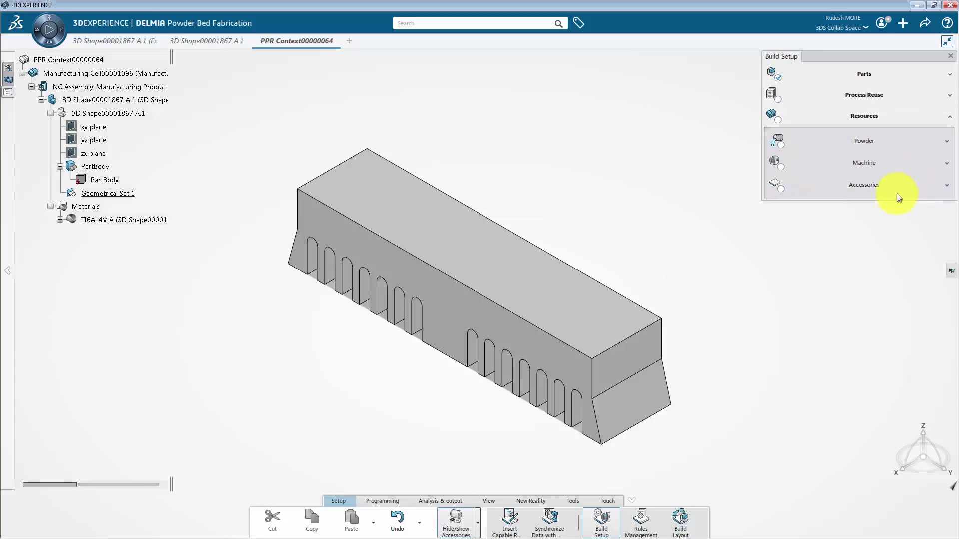
pyautogui.click(899, 163)
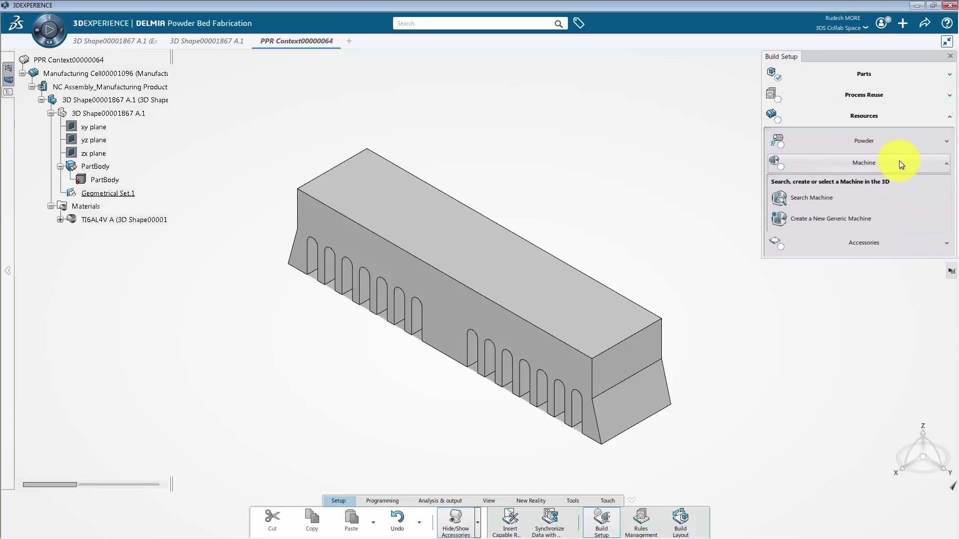
pyautogui.click(867, 219)
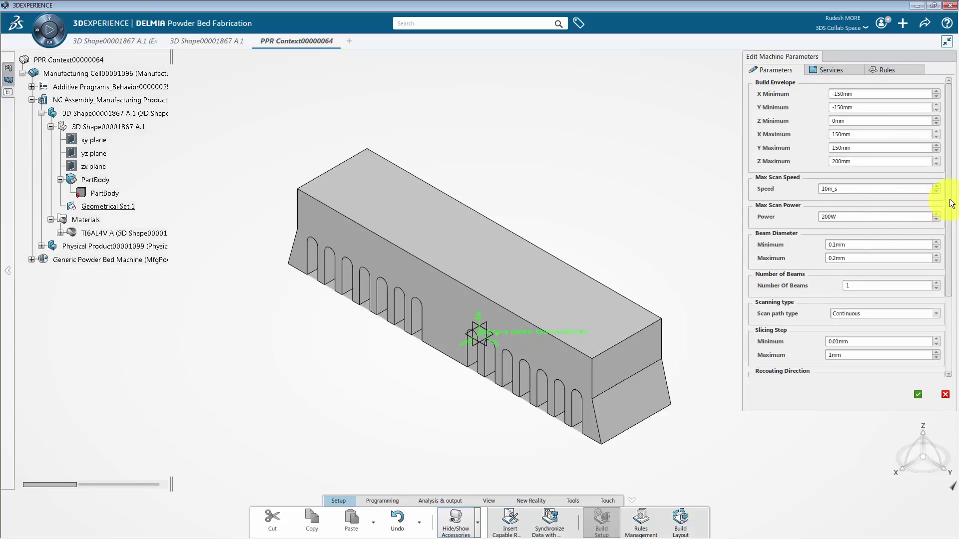
pyautogui.moveTo(950, 204); pyautogui.dragTo(954, 231)
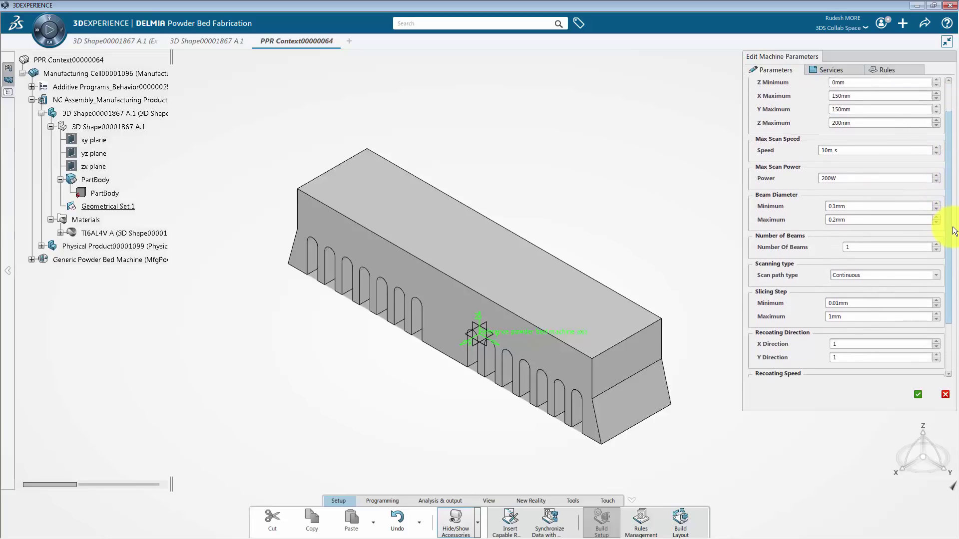
pyautogui.click(937, 360)
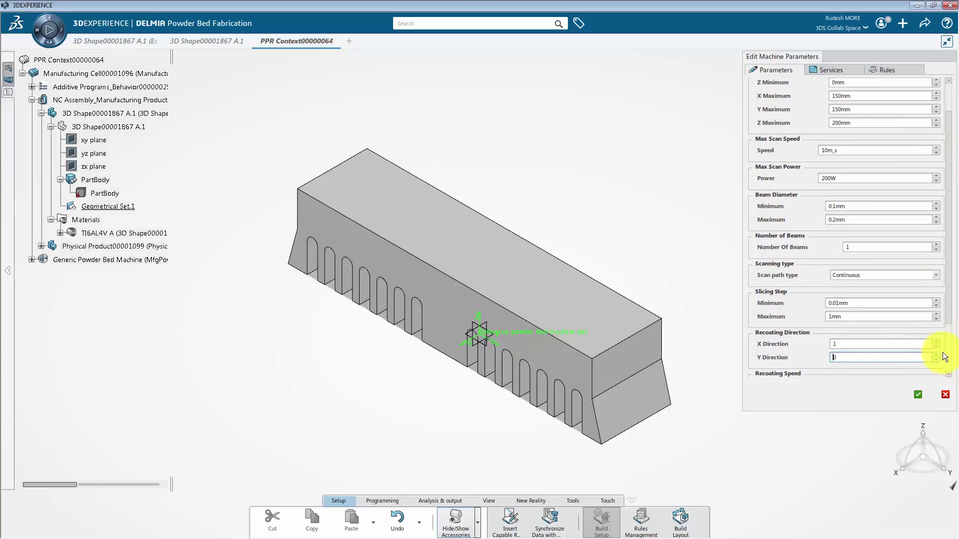
pyautogui.moveTo(949, 317); pyautogui.dragTo(952, 342)
pyautogui.scroll(-3, 939, 358)
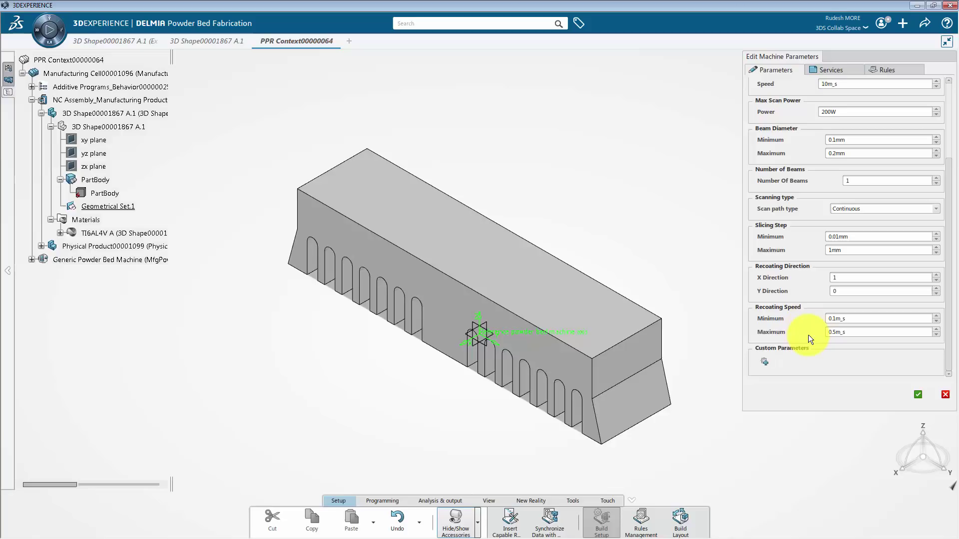
pyautogui.click(919, 396)
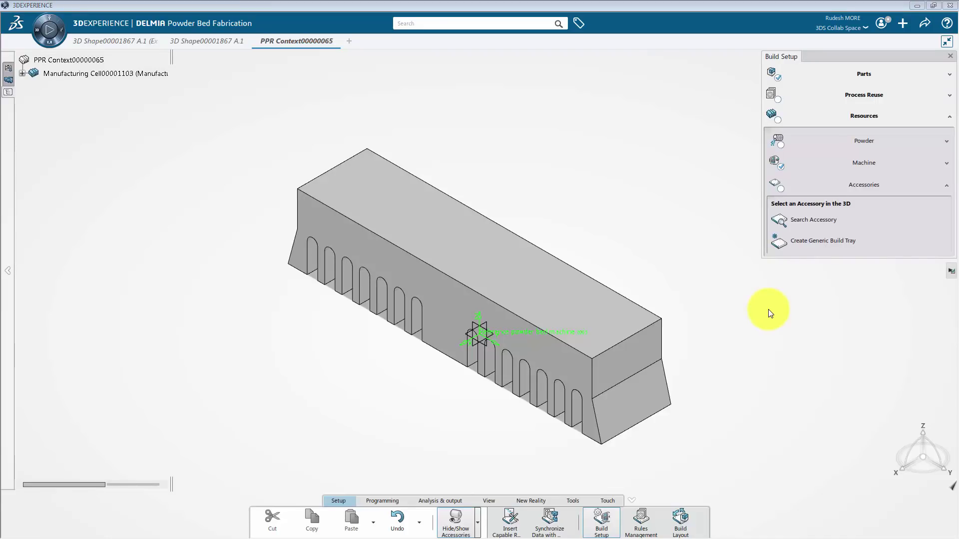
# - Create a generic build tray 280 mm long, 280 mm wide and 50 mm high, and close the Build Setup
pyautogui.click(805, 245)
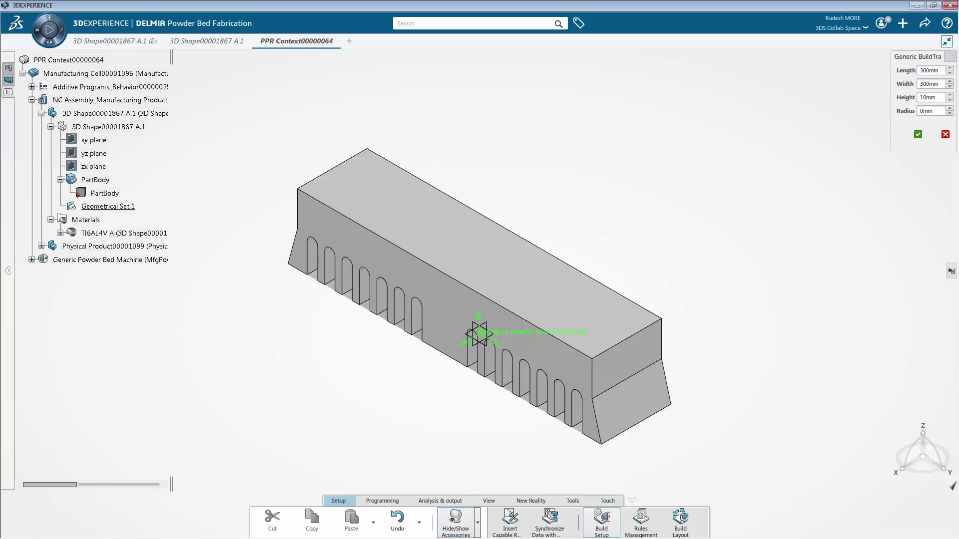
pyautogui.doubleClick(931, 71)
pyautogui.write('280')
pyautogui.doubleClick(940, 83)
pyautogui.write('280')
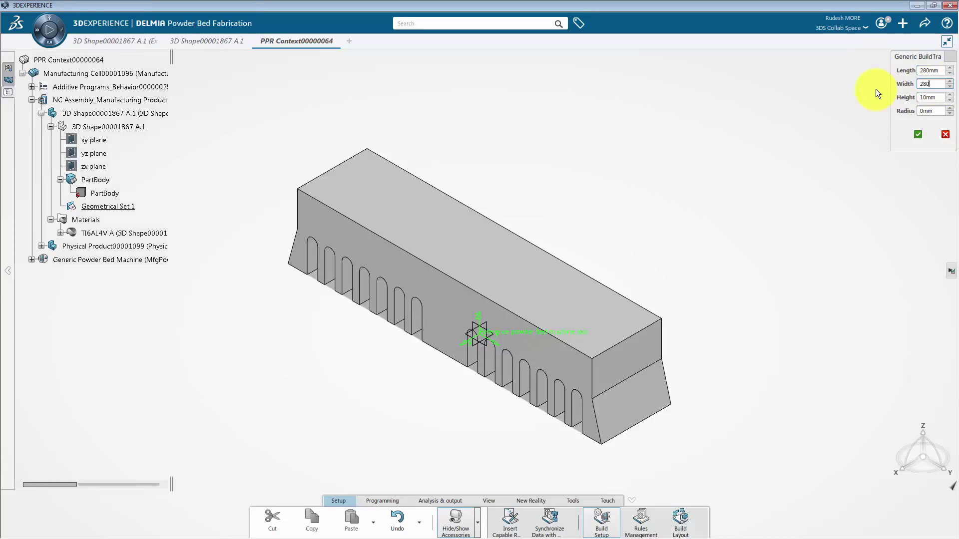
pyautogui.press('Return')
pyautogui.click(918, 135)
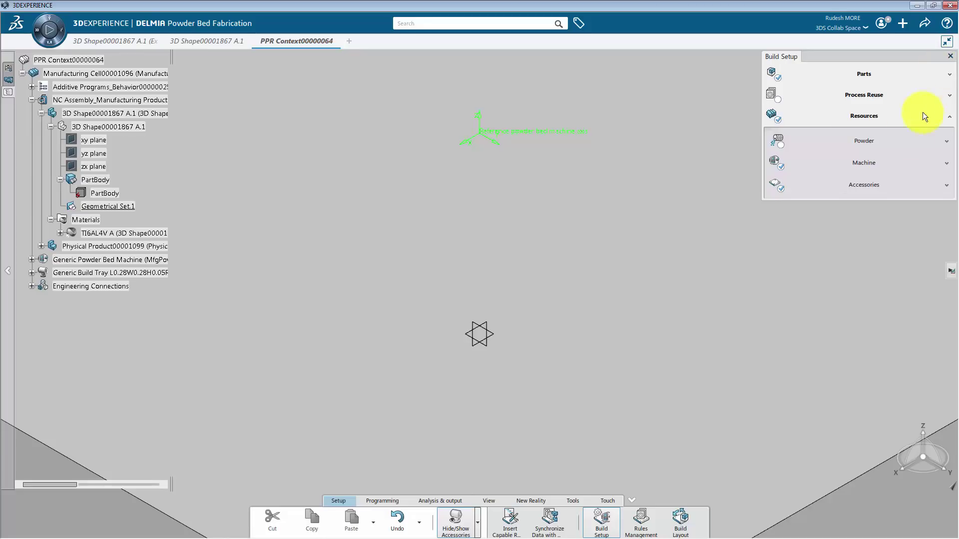
pyautogui.click(951, 55)
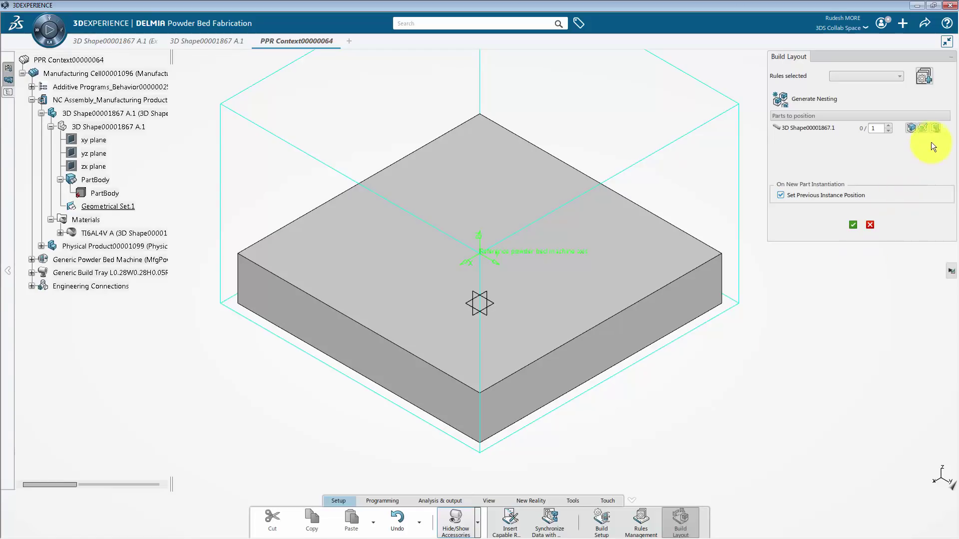
# - Place one instance of the bridge part on the build tray in the Build Layout and accept its position
pyautogui.click(935, 128)
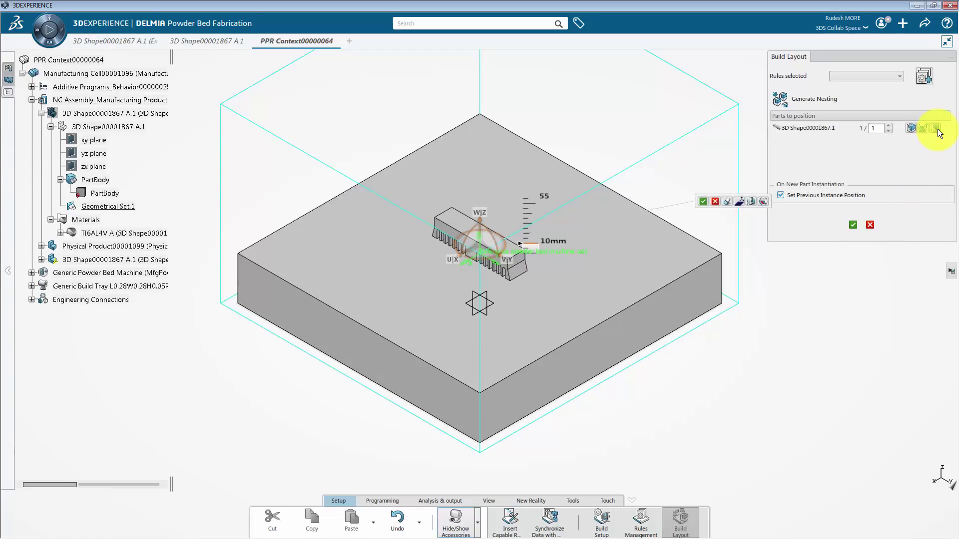
pyautogui.click(703, 202)
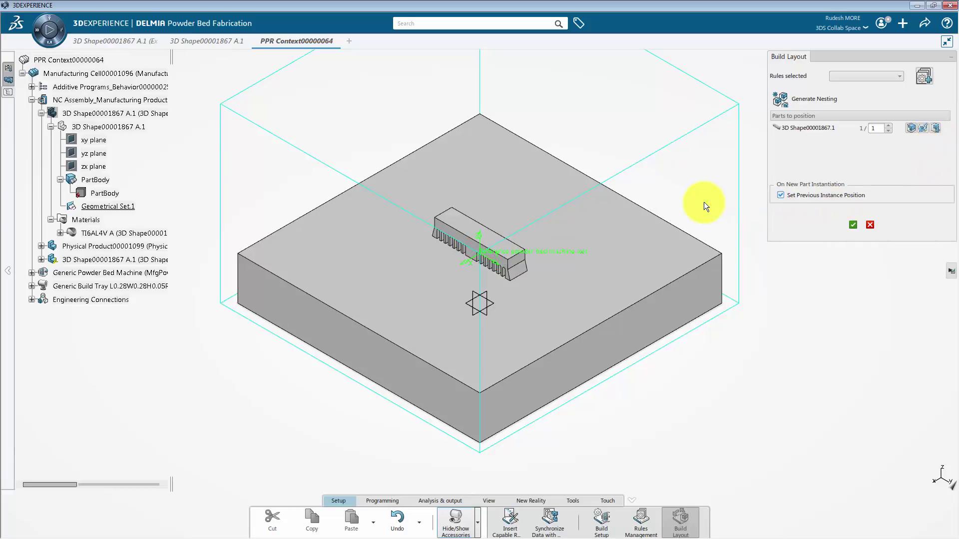
pyautogui.moveTo(510, 356); pyautogui.dragTo(568, 332, button='middle')
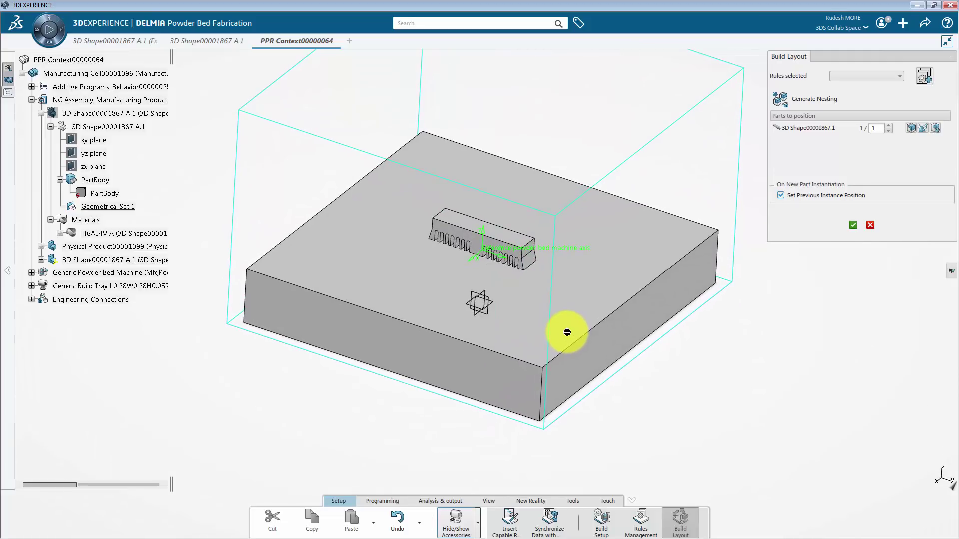
# - Accept the Build Layout, start Scan Path Generation and create build process rules with a recoating breaktime of 9 s
pyautogui.click(853, 225)
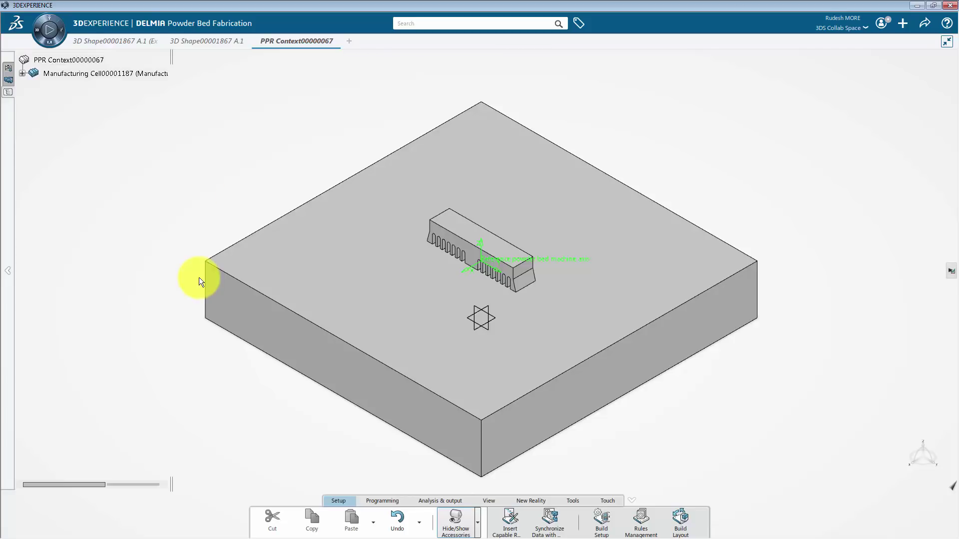
pyautogui.click(383, 501)
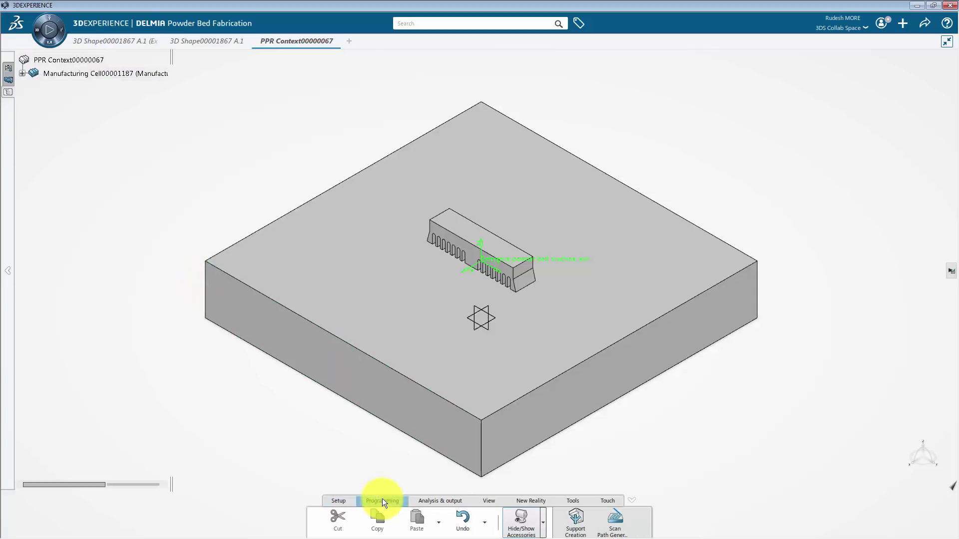
pyautogui.click(615, 522)
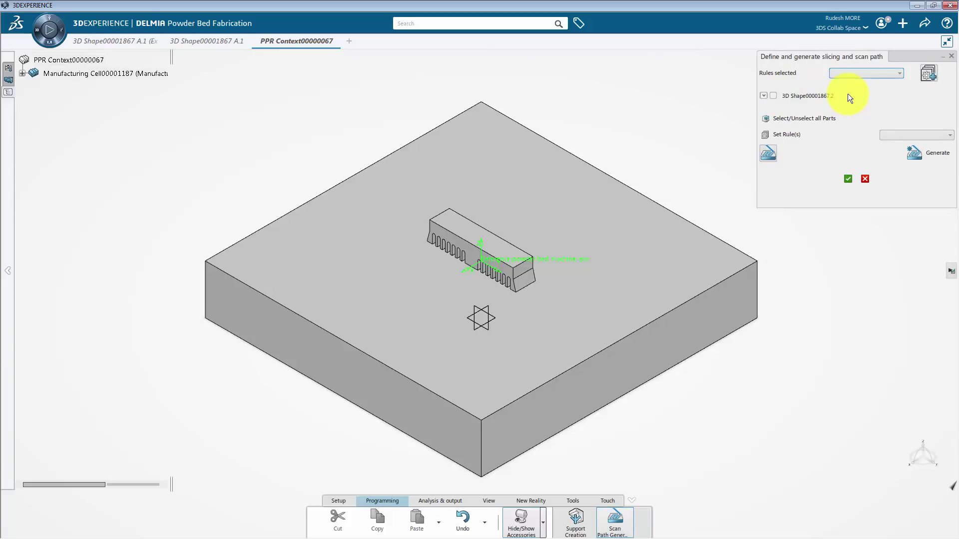
pyautogui.click(928, 76)
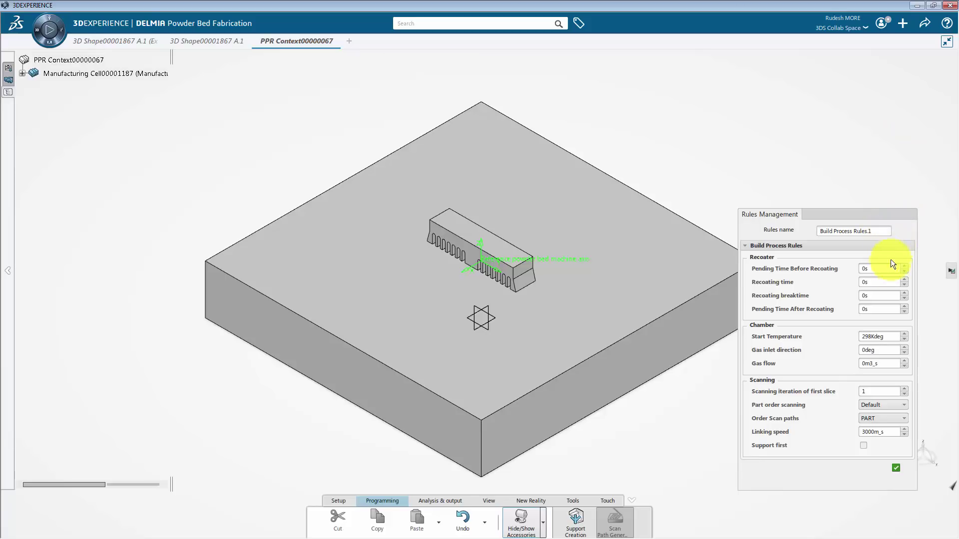
pyautogui.doubleClick(875, 297)
pyautogui.write('9')
pyautogui.click(896, 469)
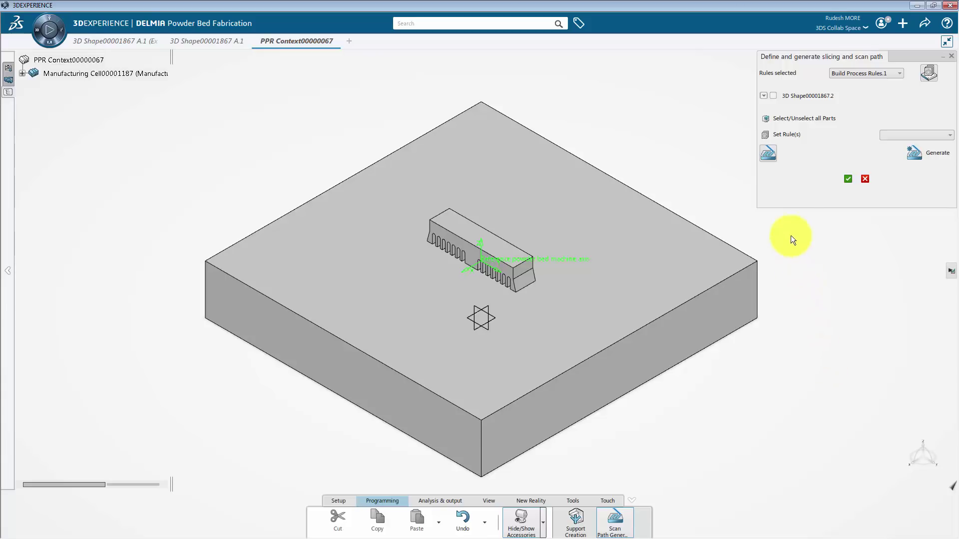
# - Create a slicing and scan path rule named Bridge90 for the part region, with a 0.1 mm slicing step, and add a core definition
pyautogui.click(762, 96)
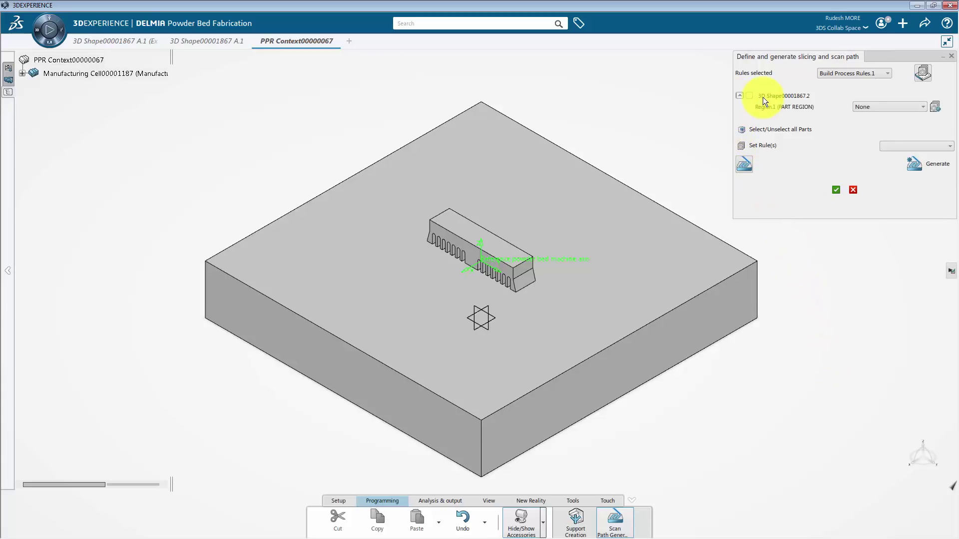
pyautogui.click(936, 106)
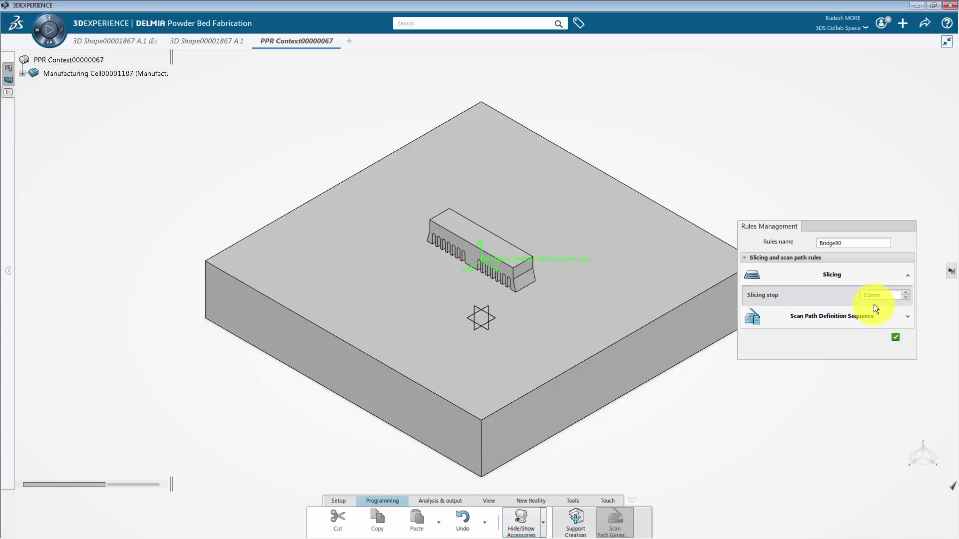
pyautogui.click(846, 316)
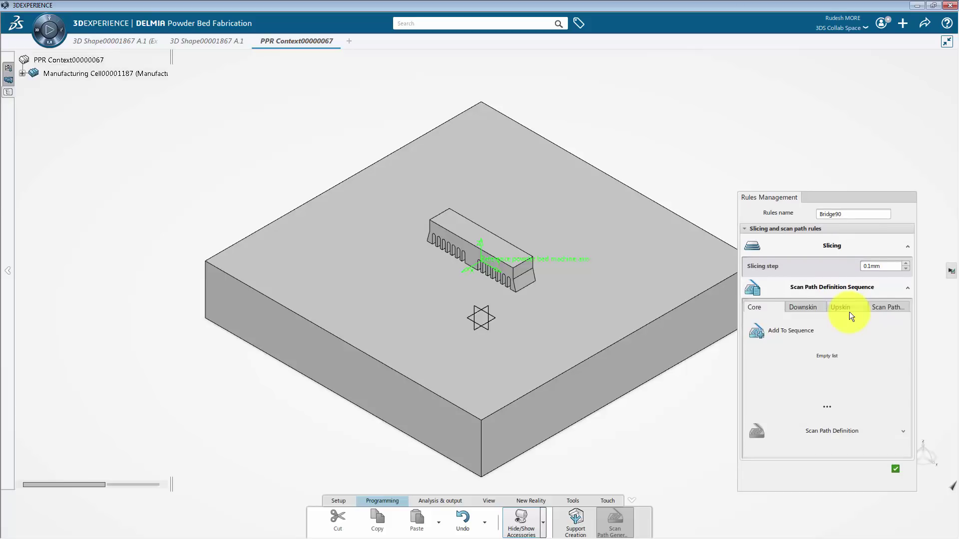
pyautogui.click(813, 327)
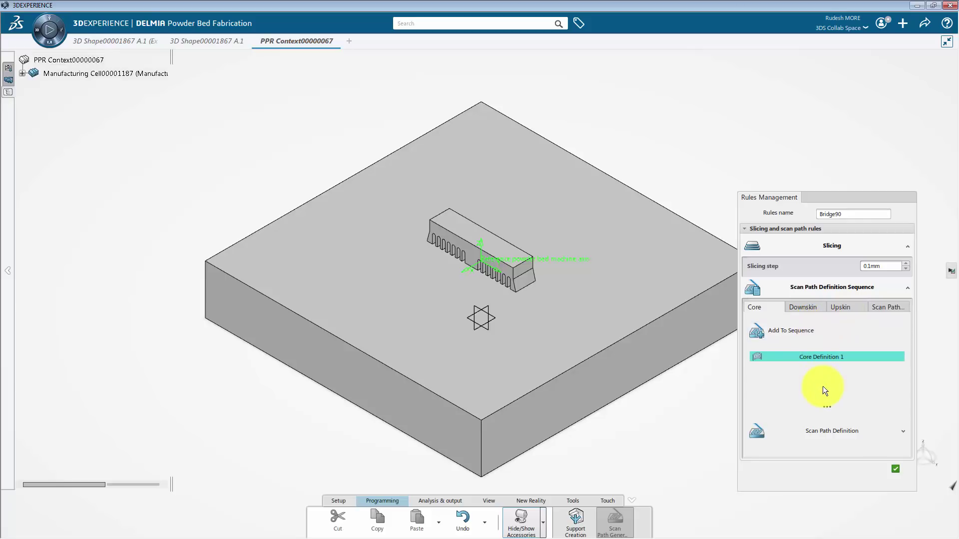
# - Name the first core scan path definition Hatching and switch its type from contouring to hatching
pyautogui.click(831, 429)
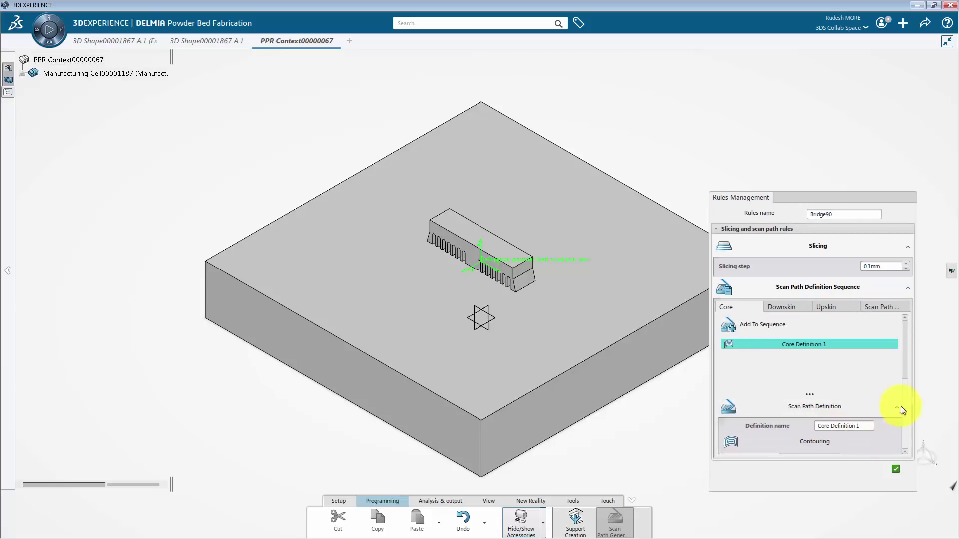
pyautogui.moveTo(905, 371); pyautogui.dragTo(907, 394)
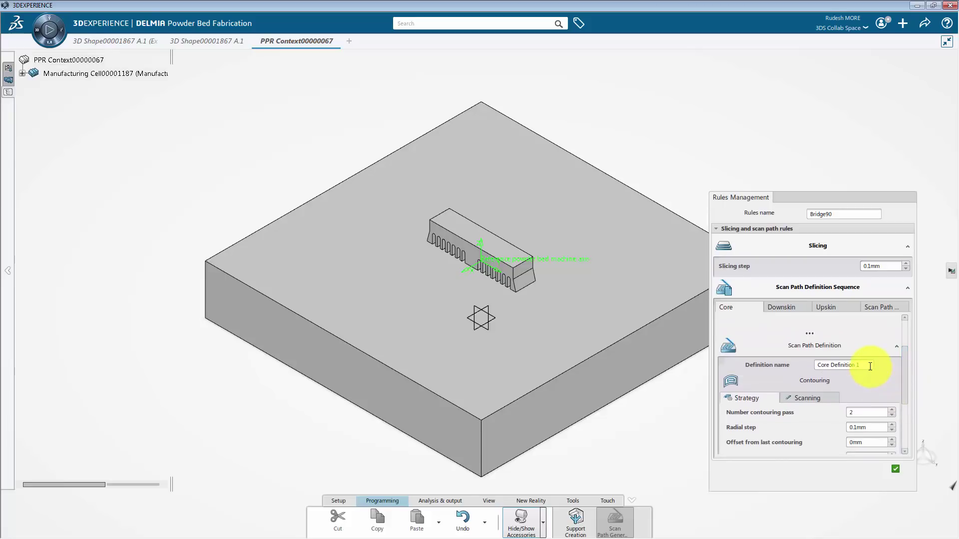
pyautogui.tripleClick(871, 367)
pyautogui.write('Hatching')
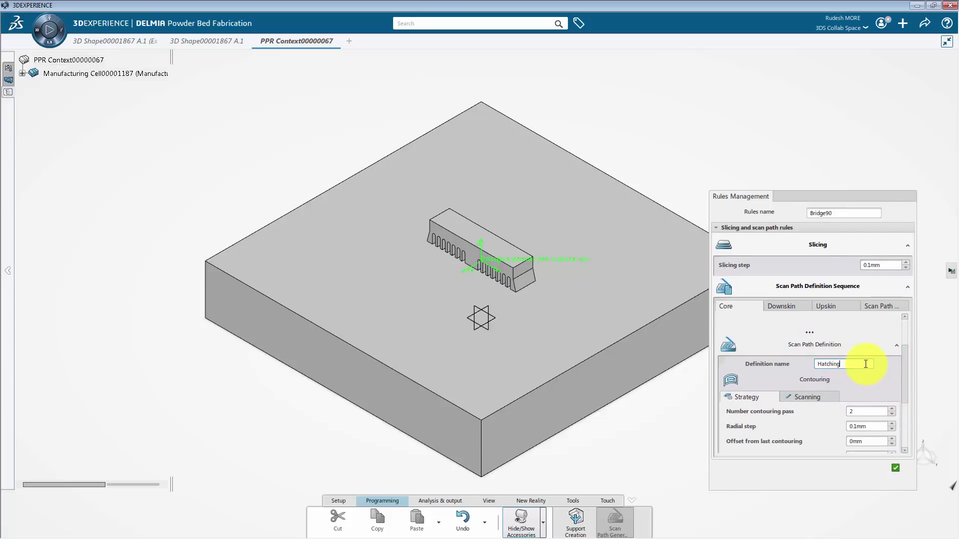
pyautogui.click(732, 378)
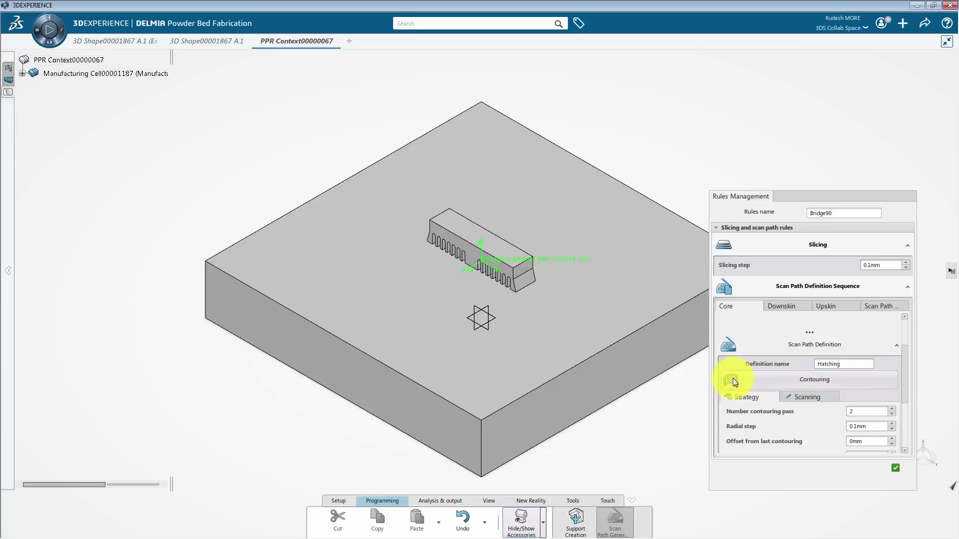
pyautogui.click(803, 401)
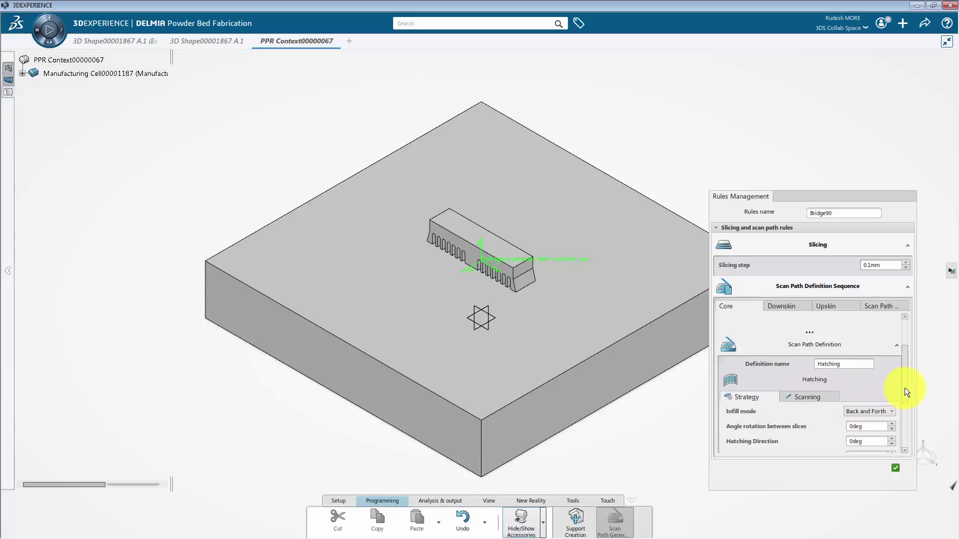
# - Set the Hatching definition's angle rotation between slices to 45 degrees, beam power to 195 W and scan speed to 1 m/s
pyautogui.moveTo(905, 387); pyautogui.dragTo(906, 406)
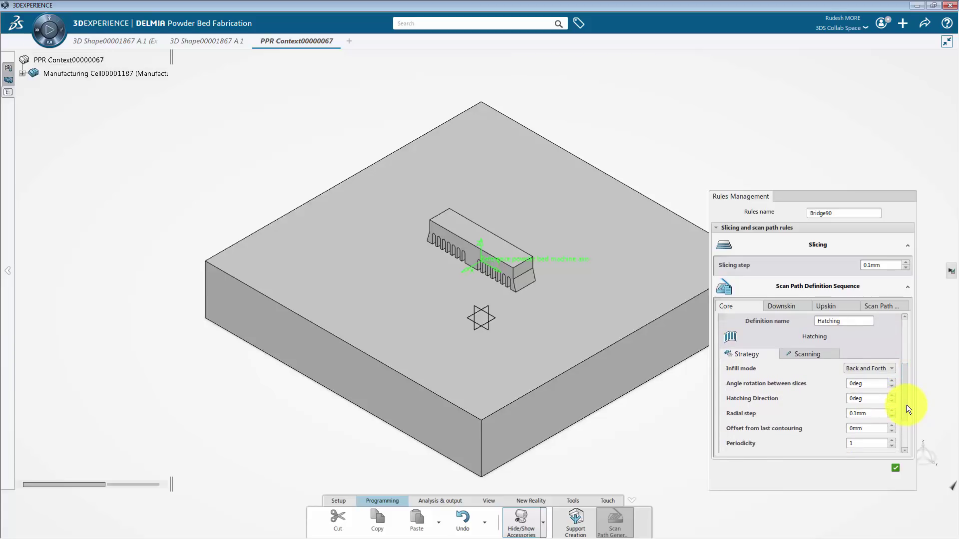
pyautogui.doubleClick(872, 385)
pyautogui.write('45')
pyautogui.press('Return')
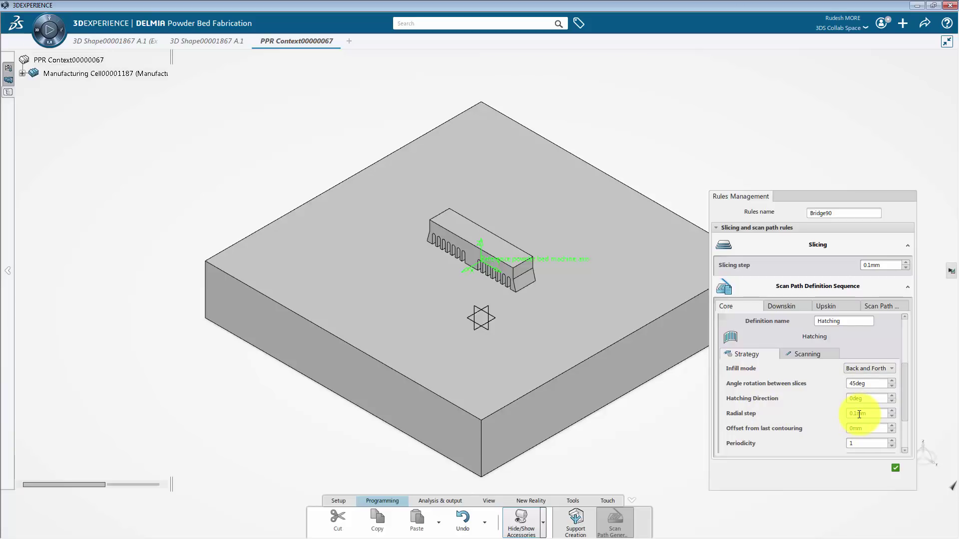
pyautogui.click(815, 354)
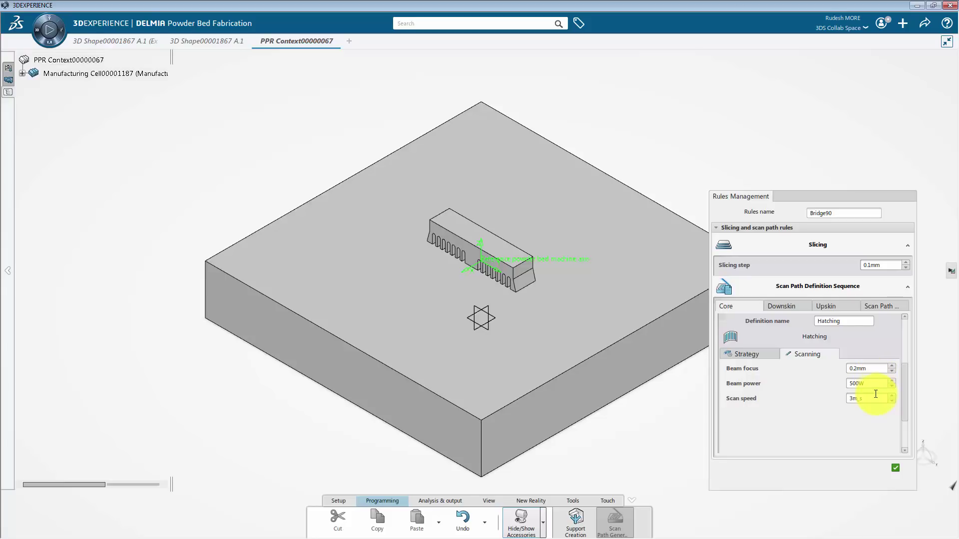
pyautogui.doubleClick(853, 384)
pyautogui.write('195')
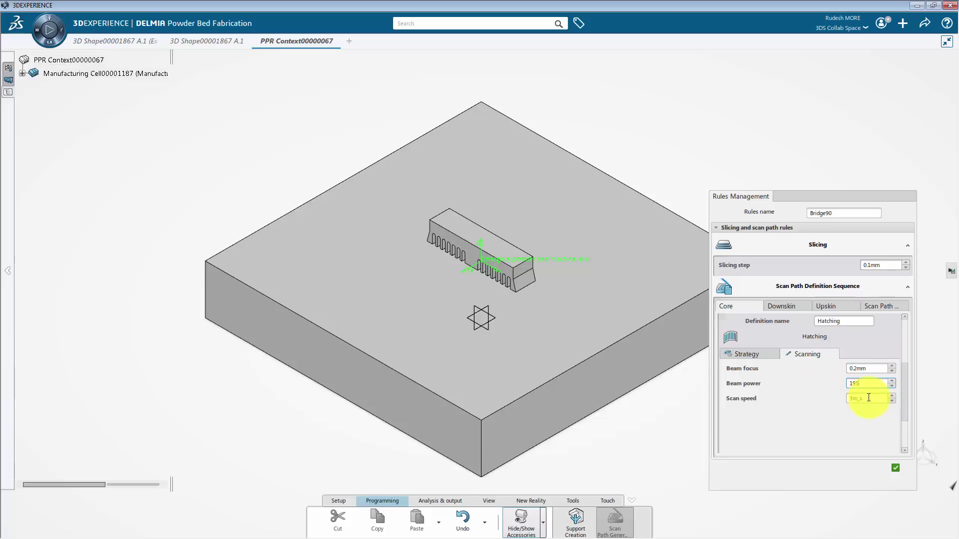
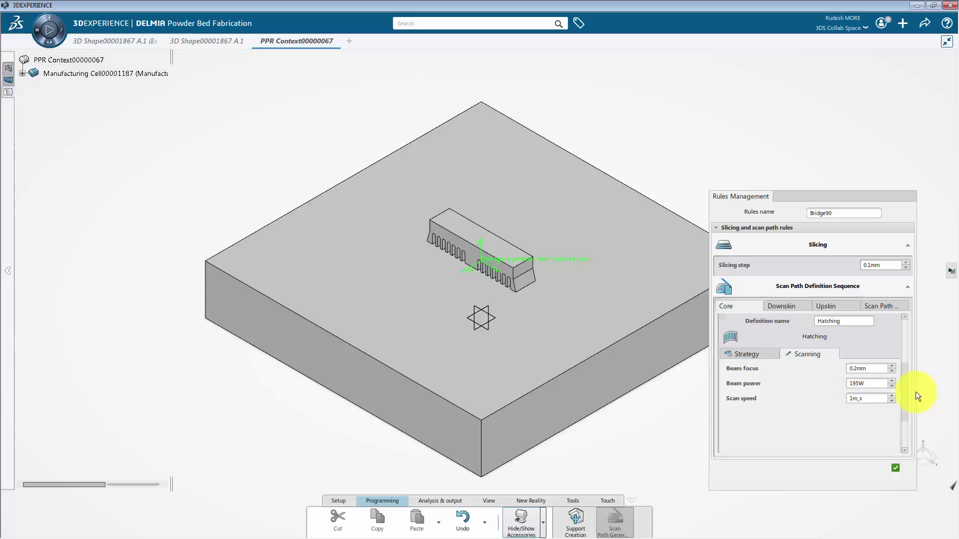
# - Add a second core definition to the sequence, name it Contouring and set its type to contouring
pyautogui.moveTo(906, 397); pyautogui.dragTo(913, 342)
pyautogui.click(783, 325)
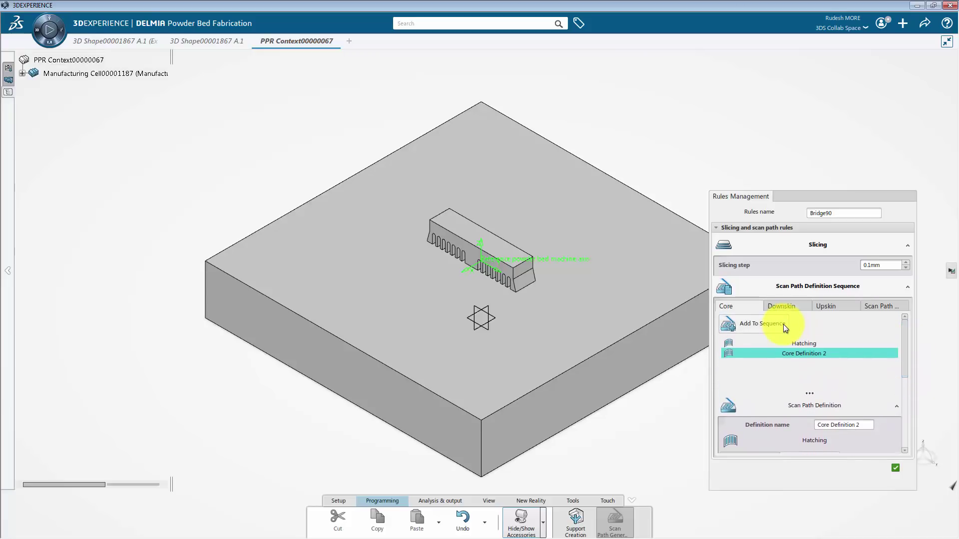
pyautogui.scroll(-1, 783, 324)
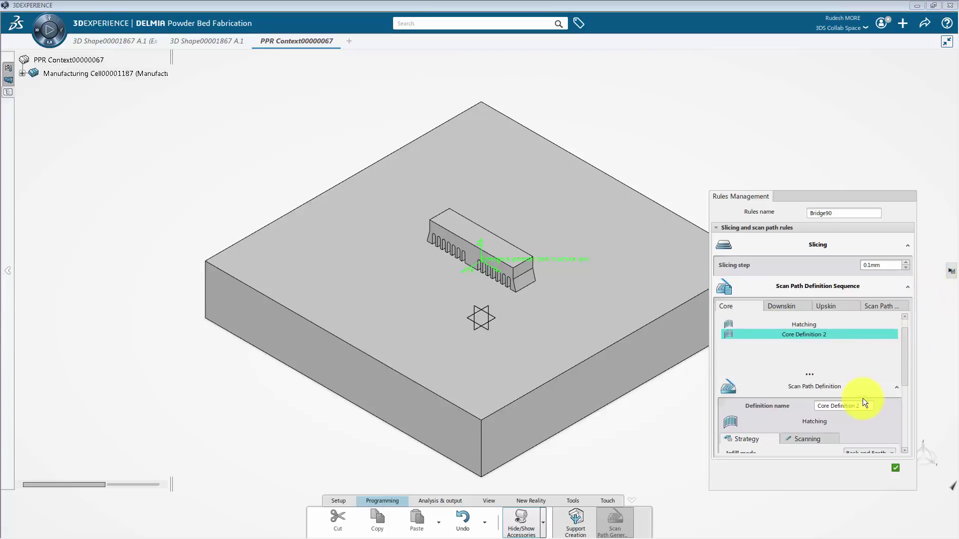
pyautogui.moveTo(863, 402); pyautogui.dragTo(806, 404)
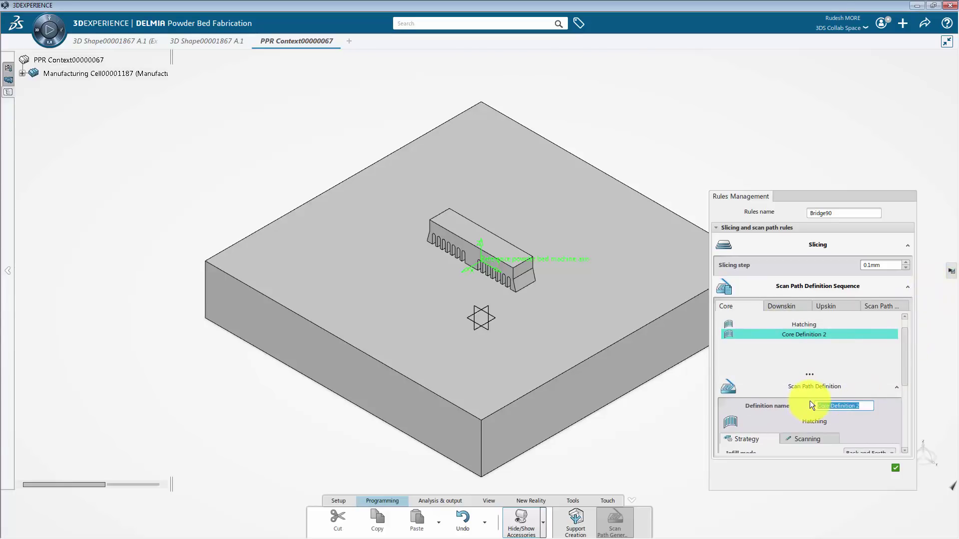
pyautogui.press('BackSpace')
pyautogui.write('Contouring')
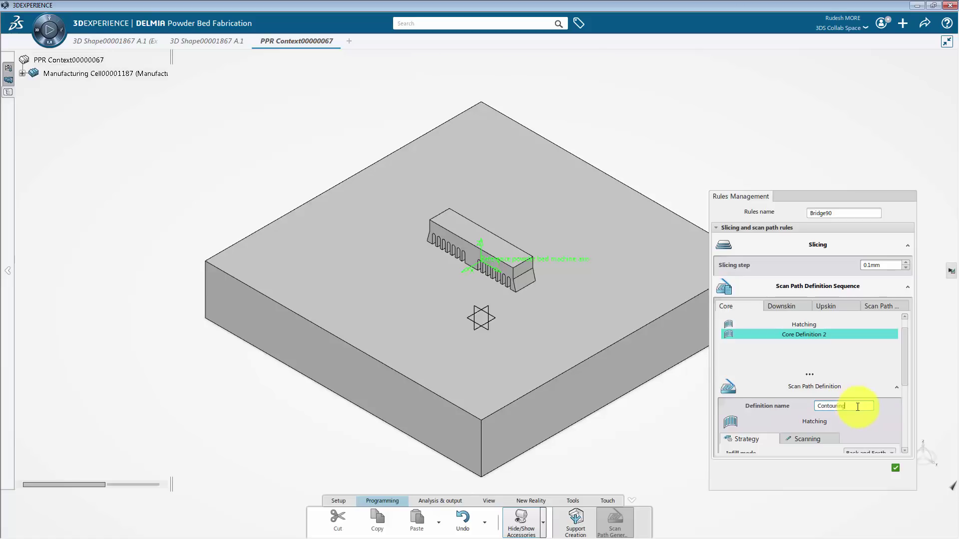
pyautogui.click(730, 423)
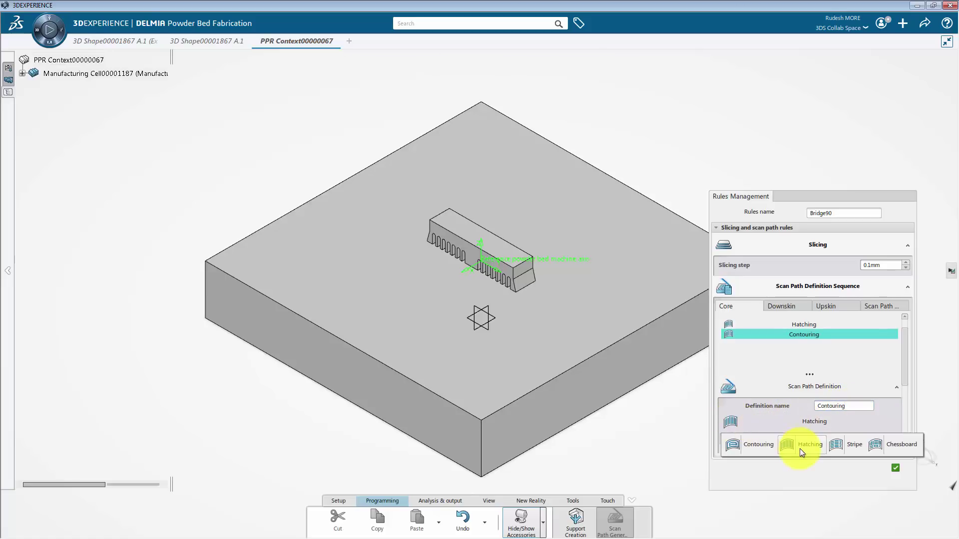
pyautogui.click(760, 446)
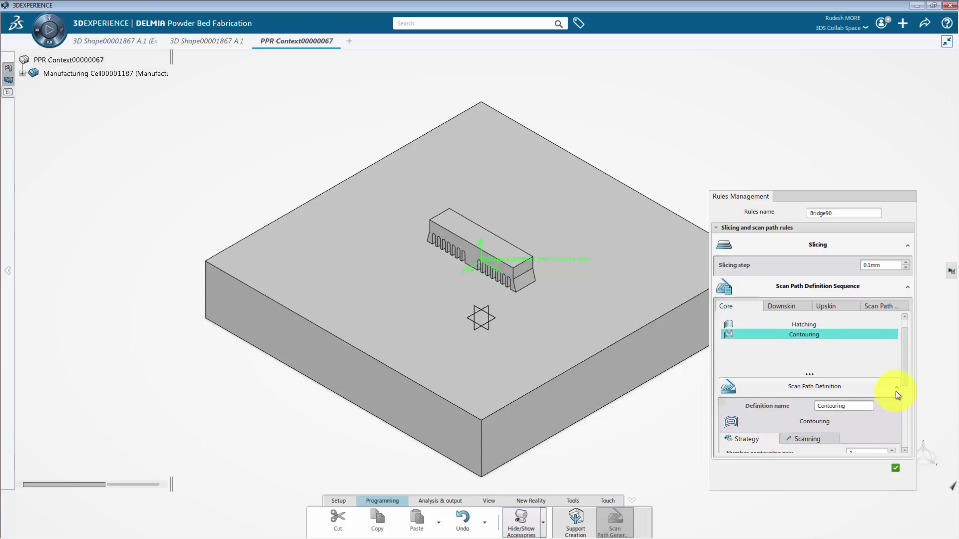
# - Increase the number of contouring passes by one, check the scanning values and accept the Bridge90 rule
pyautogui.moveTo(907, 374); pyautogui.dragTo(907, 410)
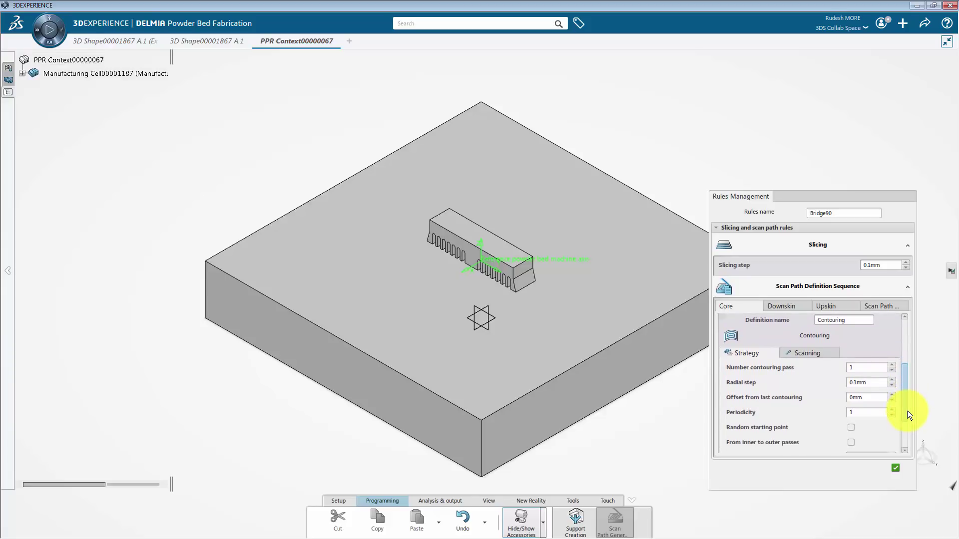
pyautogui.click(892, 366)
pyautogui.click(806, 355)
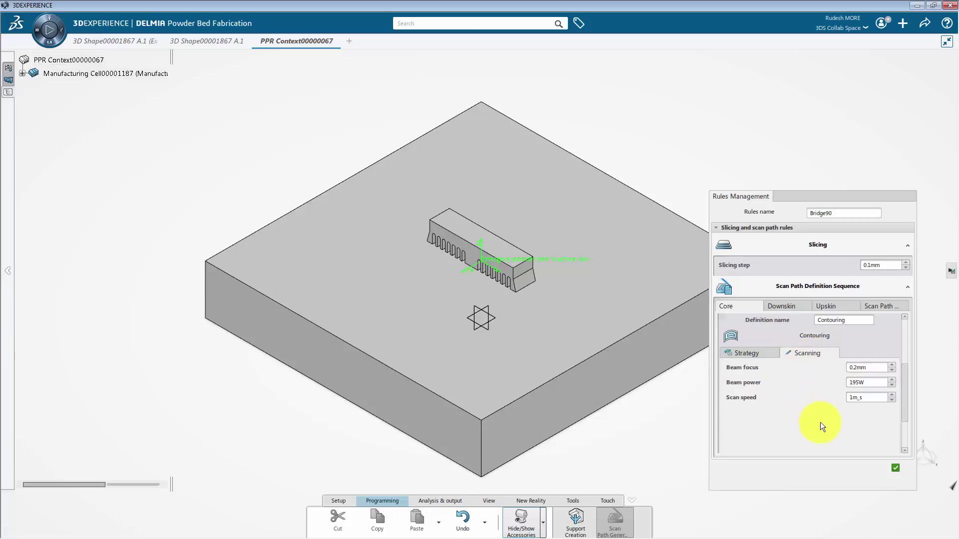
pyautogui.click(894, 469)
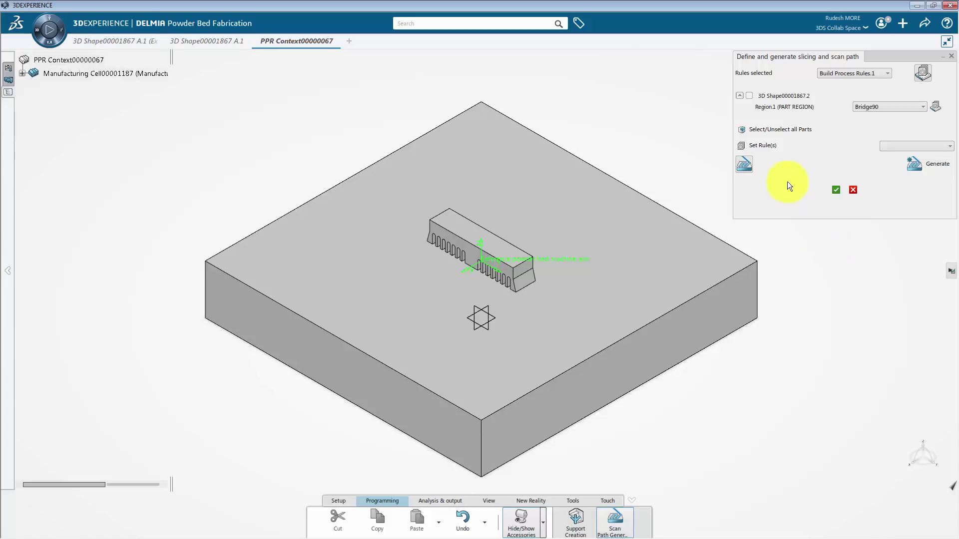
# - Generate the slicing and scan path for the bridge part and display the generated scan path
pyautogui.click(748, 96)
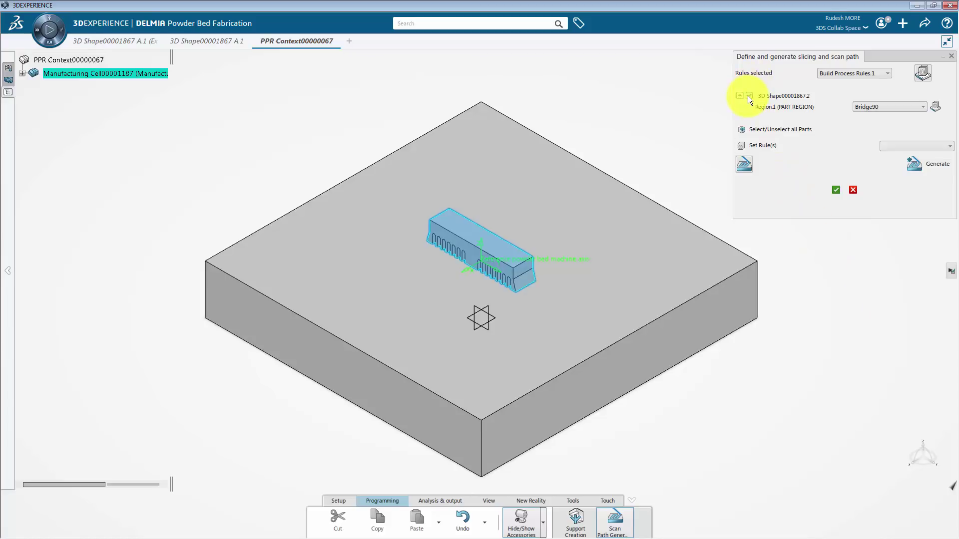
pyautogui.click(927, 168)
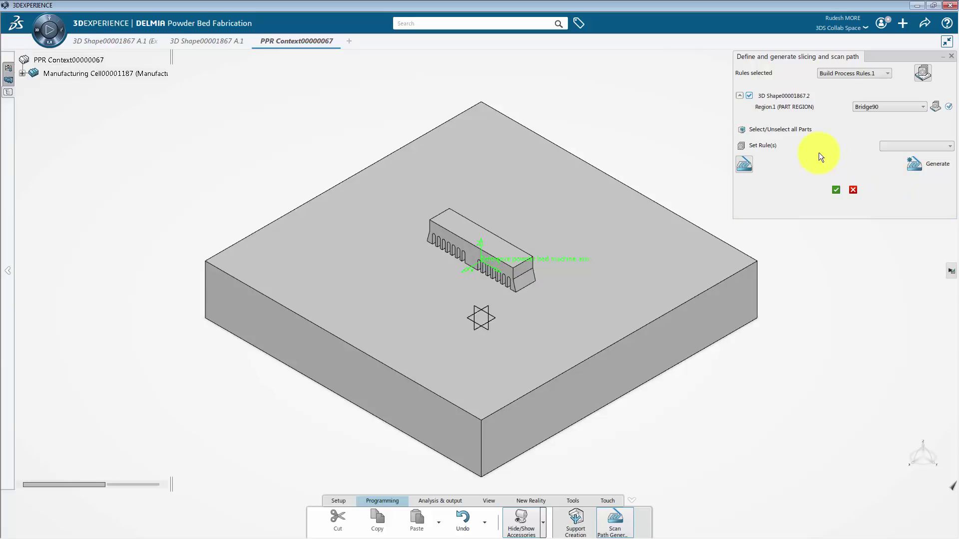
pyautogui.click(747, 164)
# - Examine the hatching and contouring paths slice by slice on the bridge, and accept the scan path generation
pyautogui.moveTo(501, 321); pyautogui.dragTo(385, 310, button='middle')
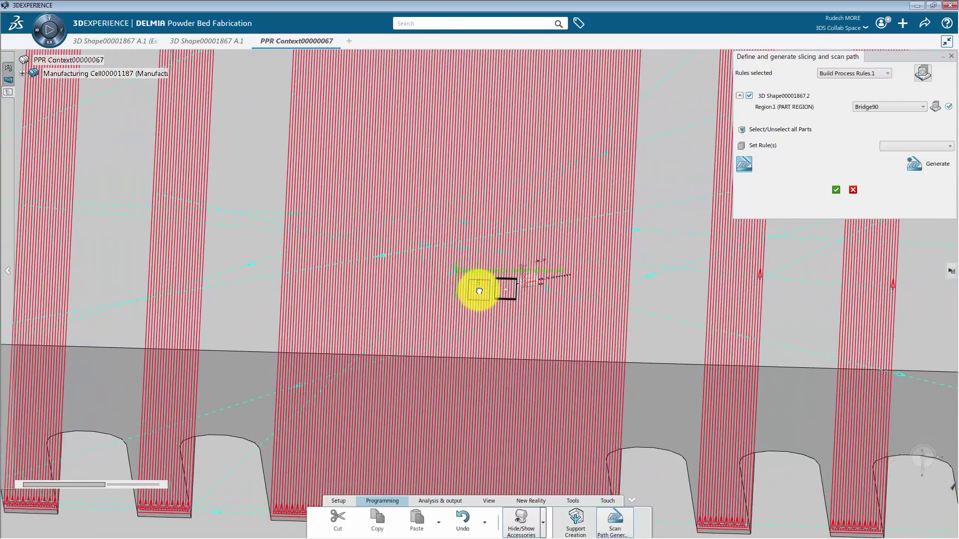
pyautogui.scroll(2, 479, 291)
pyautogui.scroll(3, 479, 290)
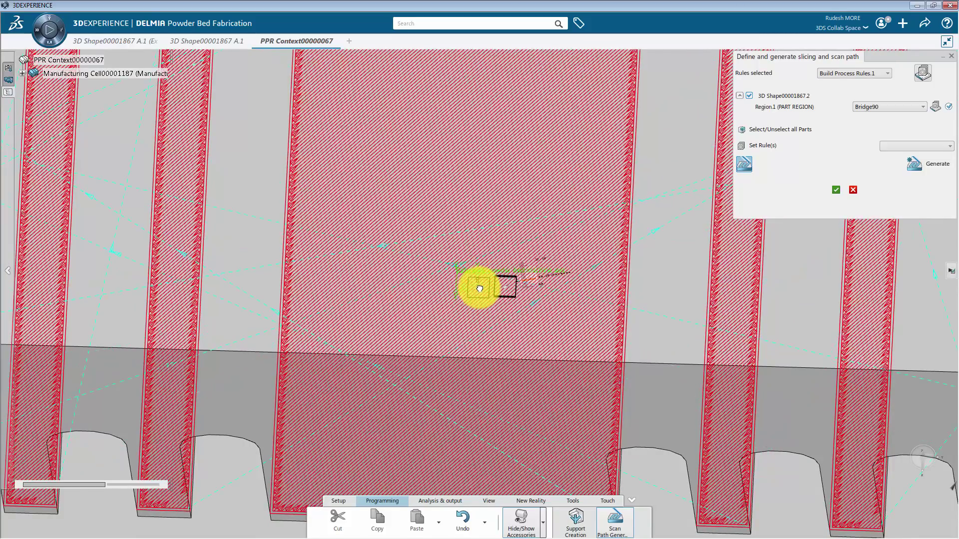
pyautogui.scroll(2, 479, 287)
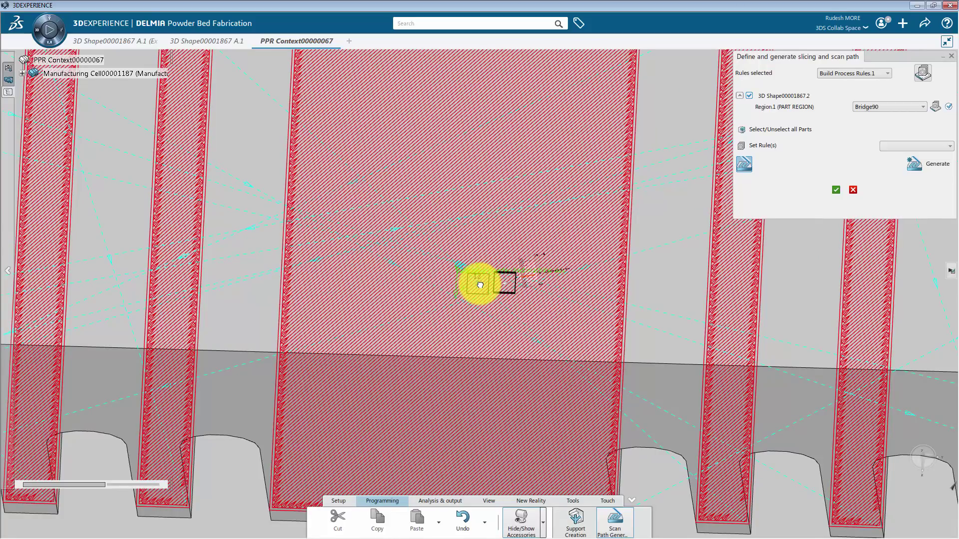
pyautogui.moveTo(480, 285); pyautogui.dragTo(490, 295)
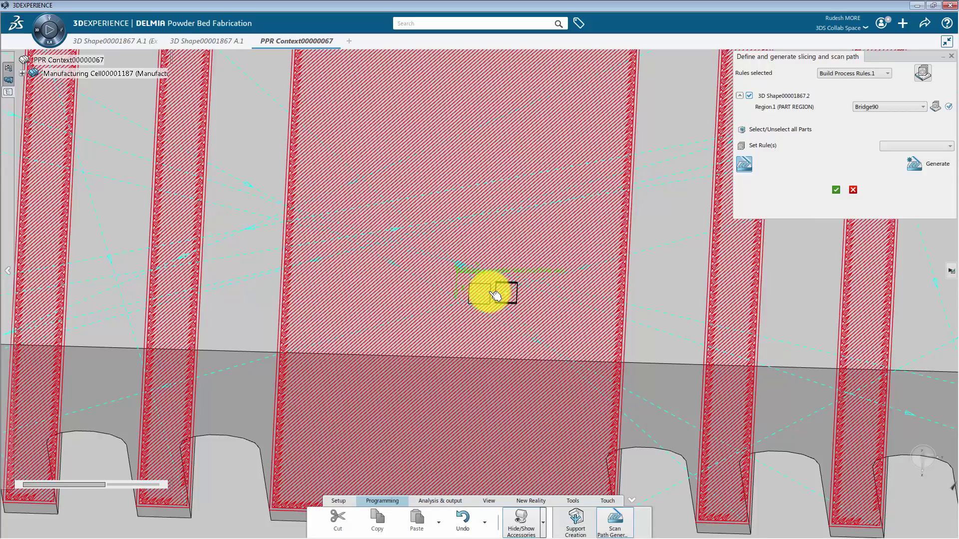
pyautogui.click(835, 193)
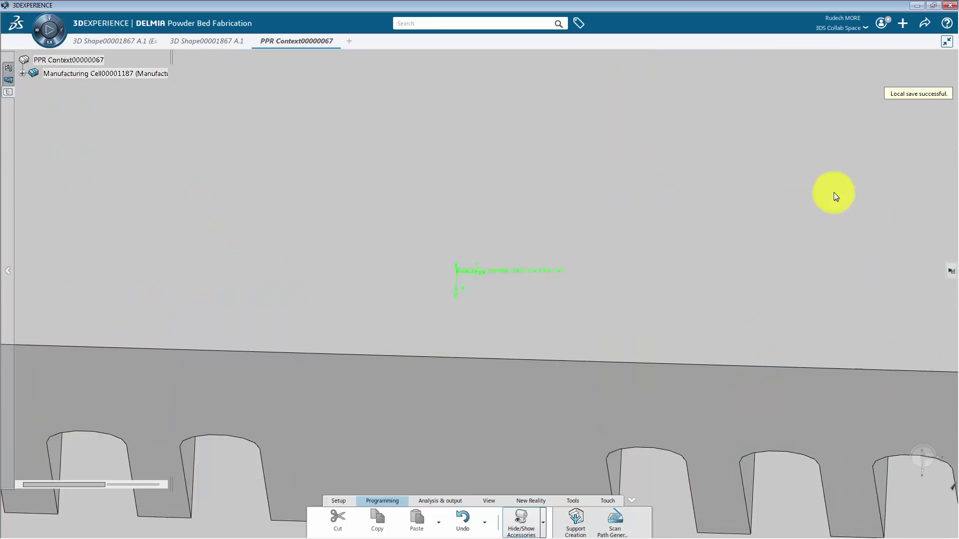
# - Switch to the Additive Manufacturing Scenario app and create a thermal-mechanical simulation of the bridge build
pyautogui.moveTo(673, 247); pyautogui.dragTo(465, 240, button='middle')
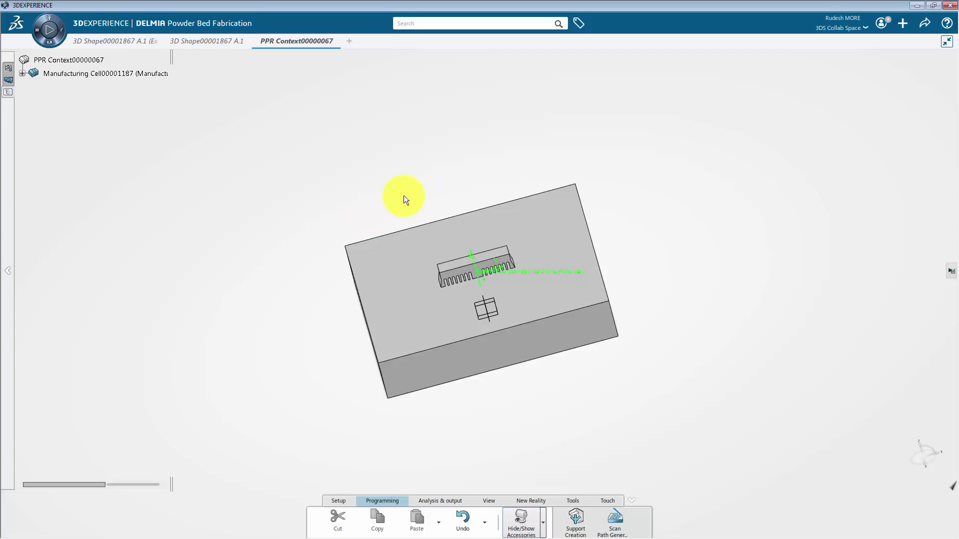
pyautogui.click(52, 43)
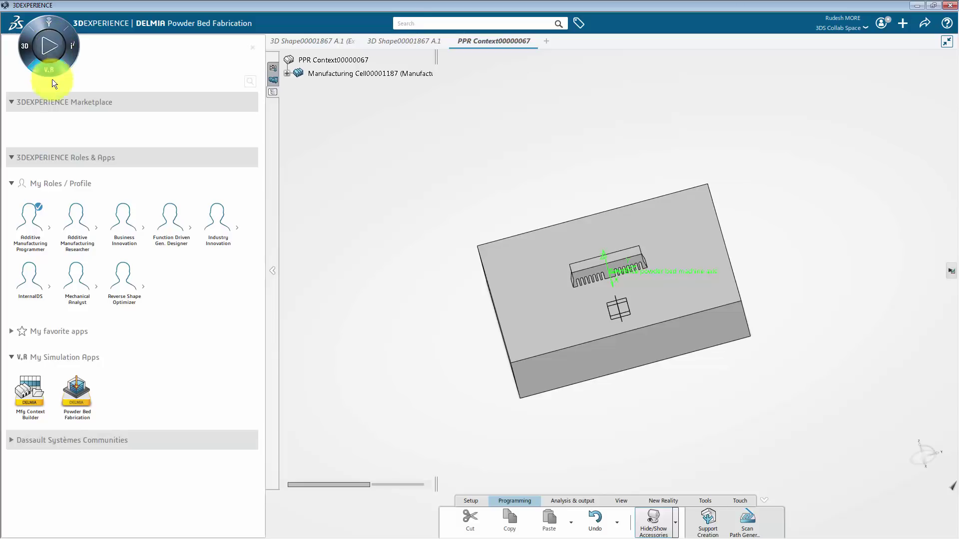
pyautogui.click(82, 221)
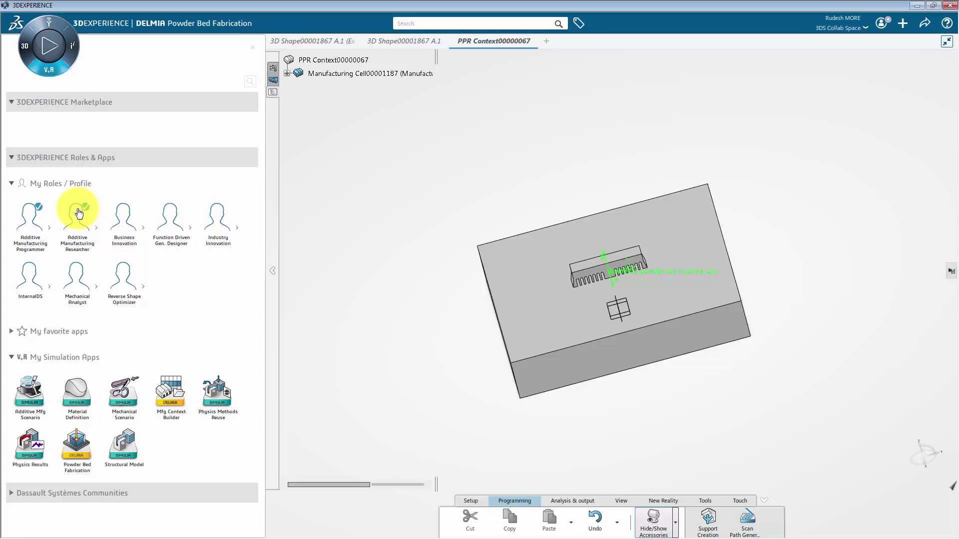
pyautogui.click(38, 402)
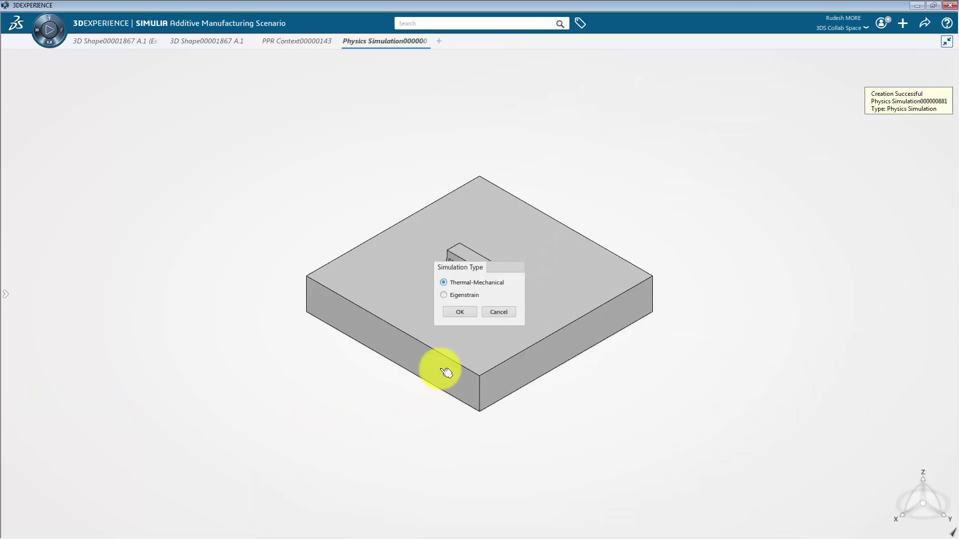
pyautogui.click(452, 315)
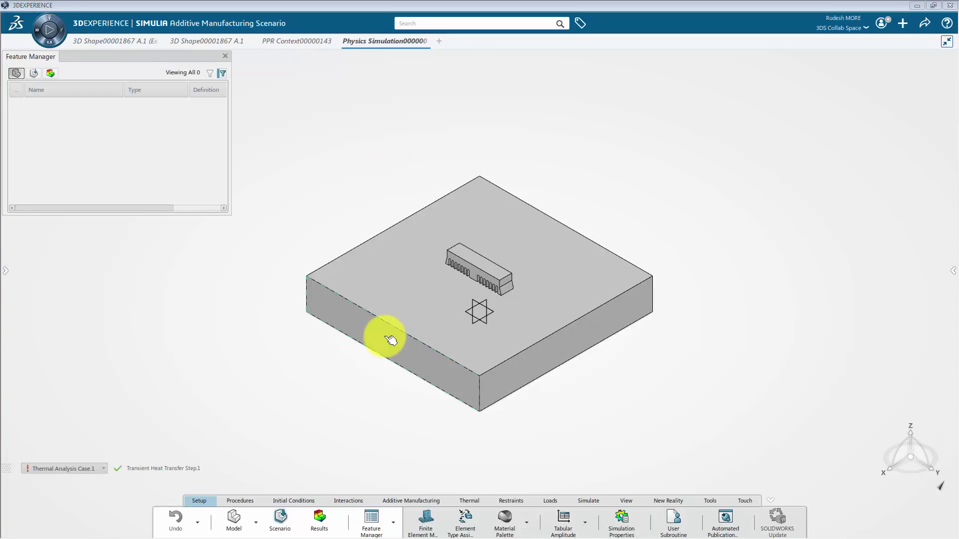
# - Use the simulation assistant to create a finite element model named Bridge90 with a 4 mm build tray mesh size
pyautogui.click(225, 56)
pyautogui.click(953, 272)
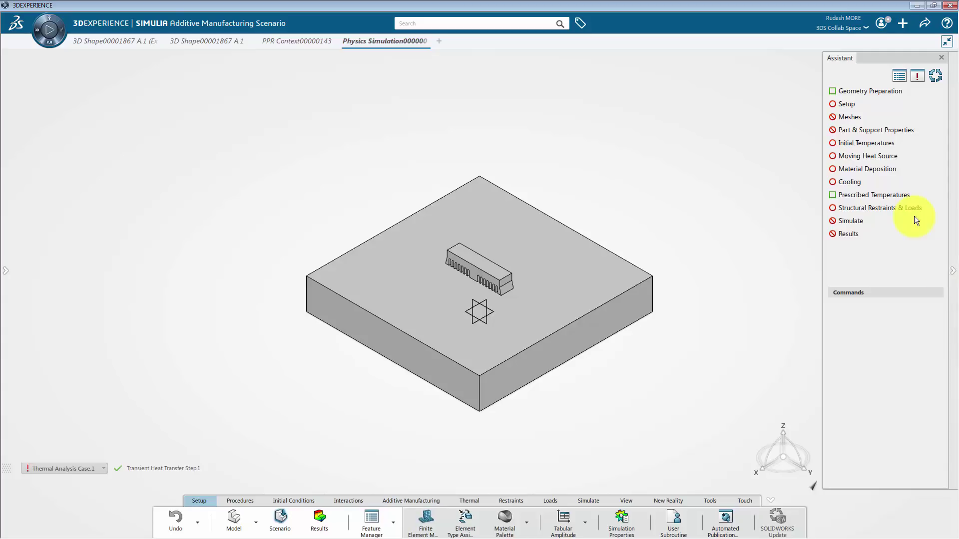
pyautogui.click(861, 107)
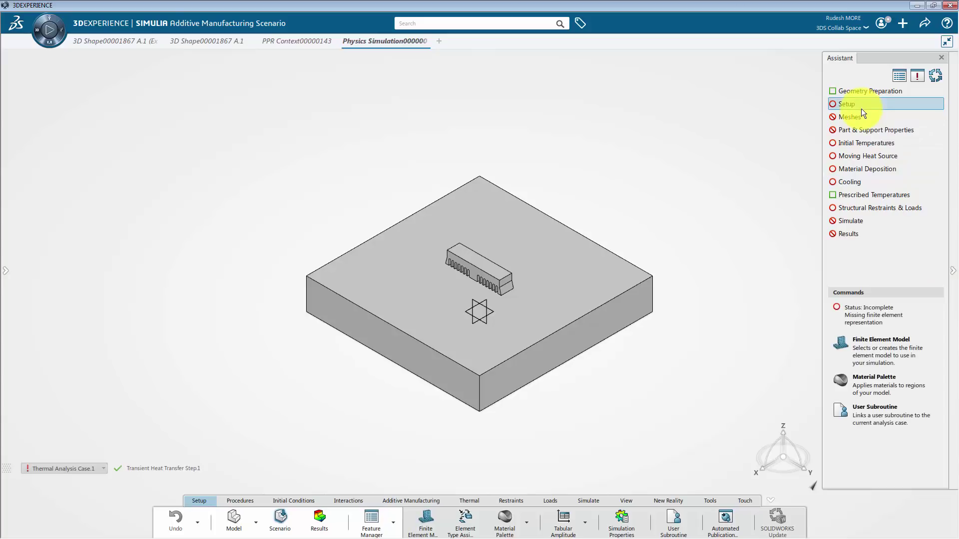
pyautogui.click(888, 349)
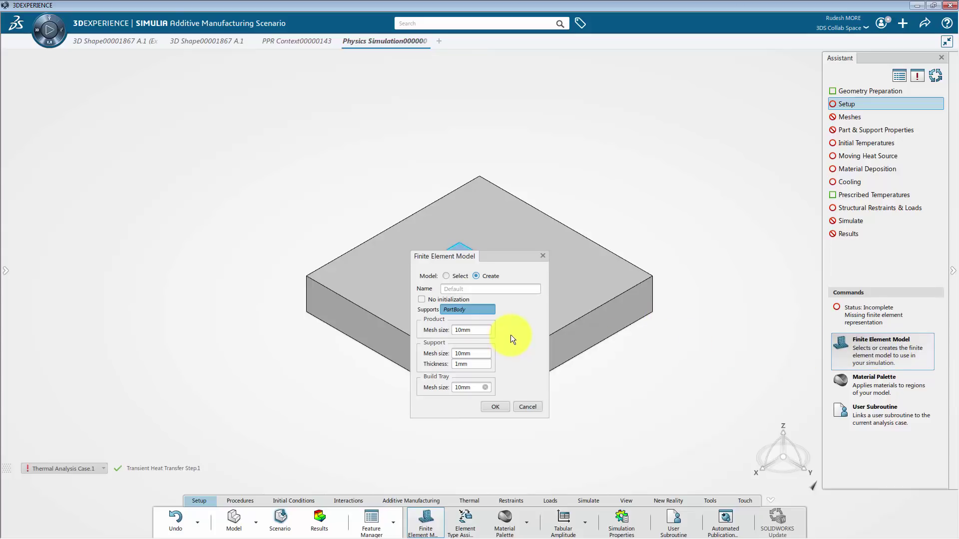
pyautogui.write('Bridge90')
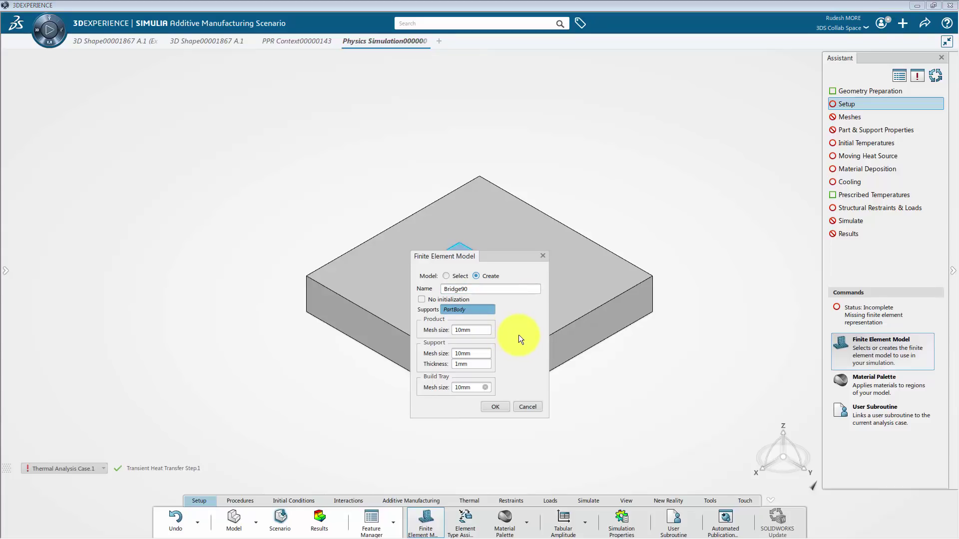
pyautogui.click(485, 388)
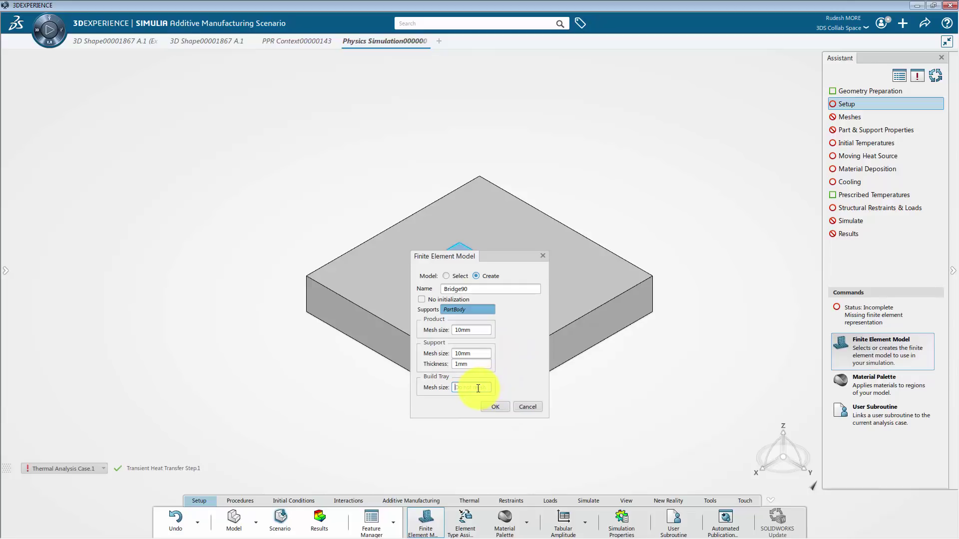
pyautogui.write('4mm')
pyautogui.click(496, 409)
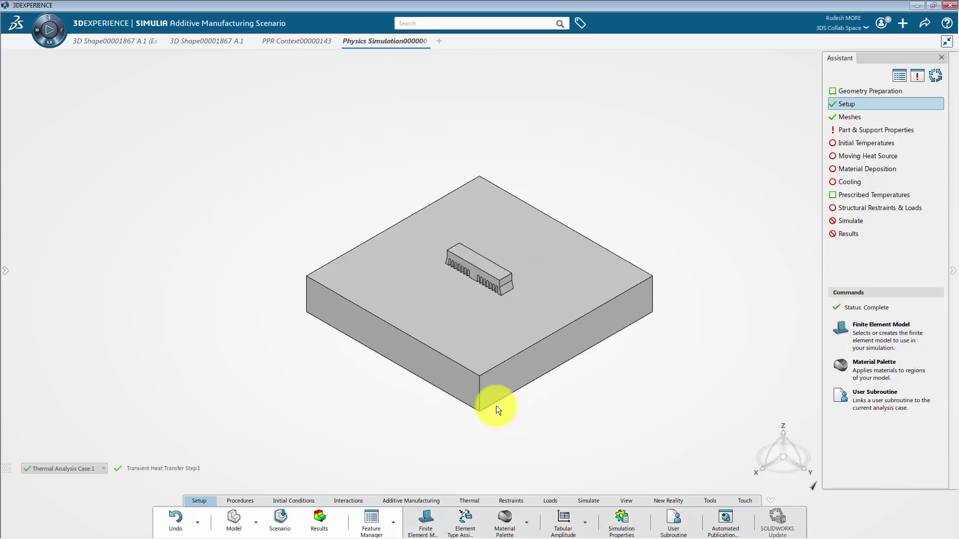
# - Delete the tetrahedron mesh from the nodes and elements of the Bridge90 finite element model
pyautogui.click(6, 271)
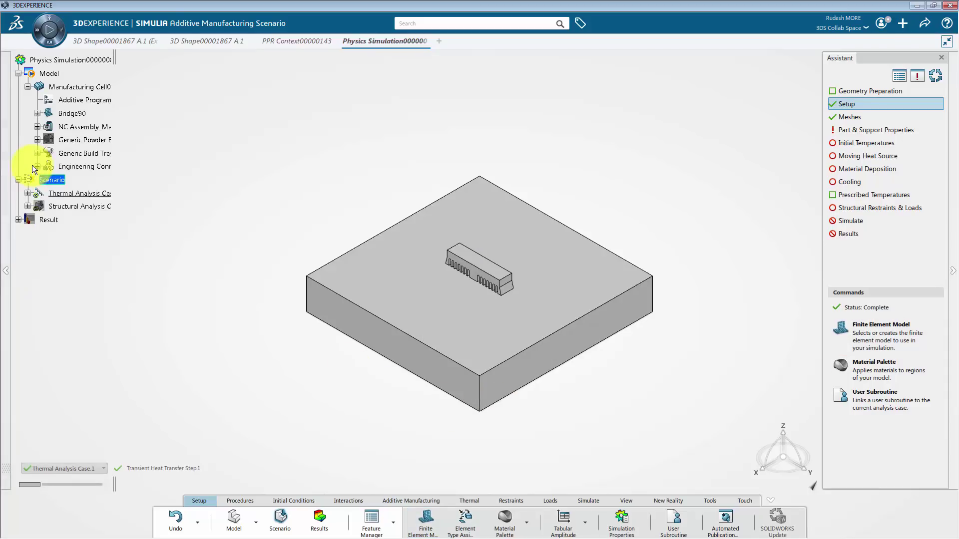
pyautogui.click(40, 112)
pyautogui.click(45, 127)
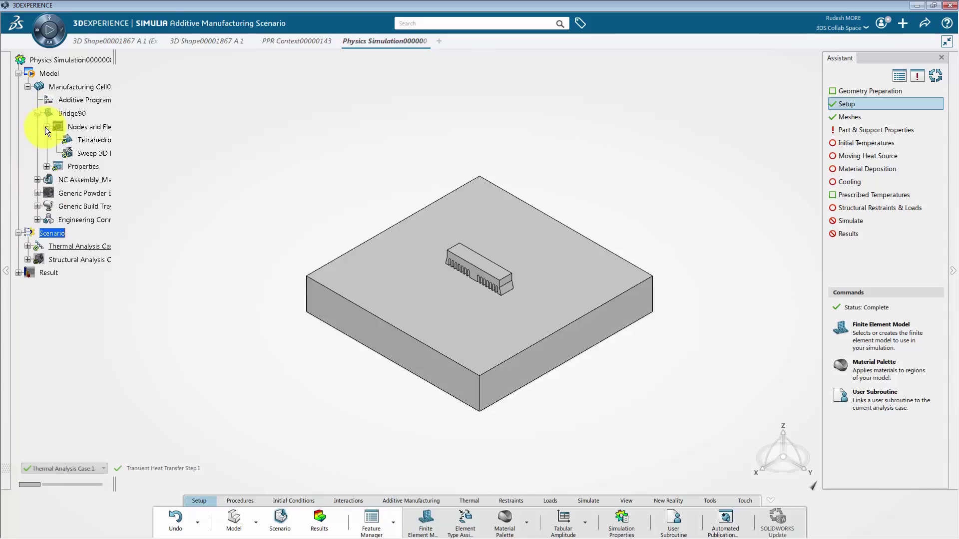
pyautogui.moveTo(116, 55); pyautogui.dragTo(162, 58)
pyautogui.click(122, 142)
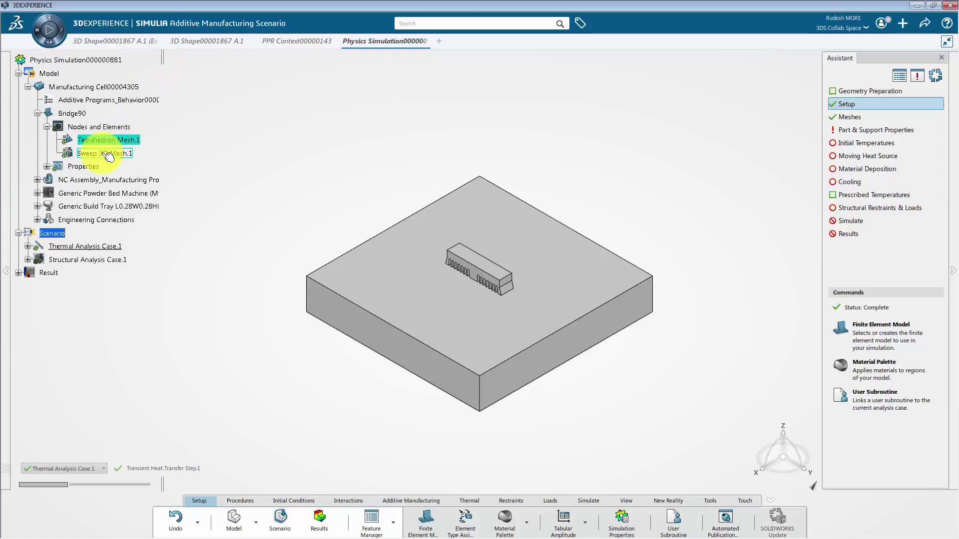
pyautogui.click(108, 155)
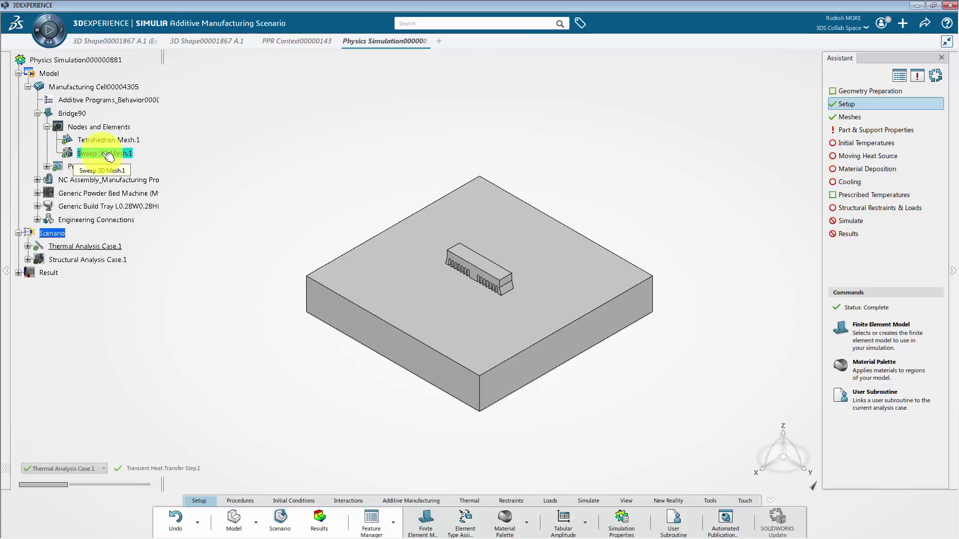
pyautogui.click(129, 143)
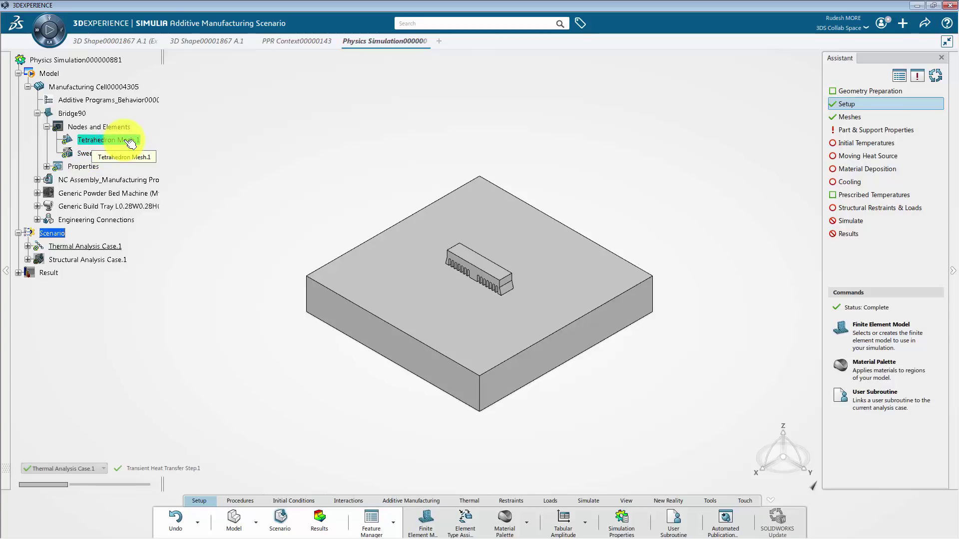
pyautogui.rightClick(131, 144)
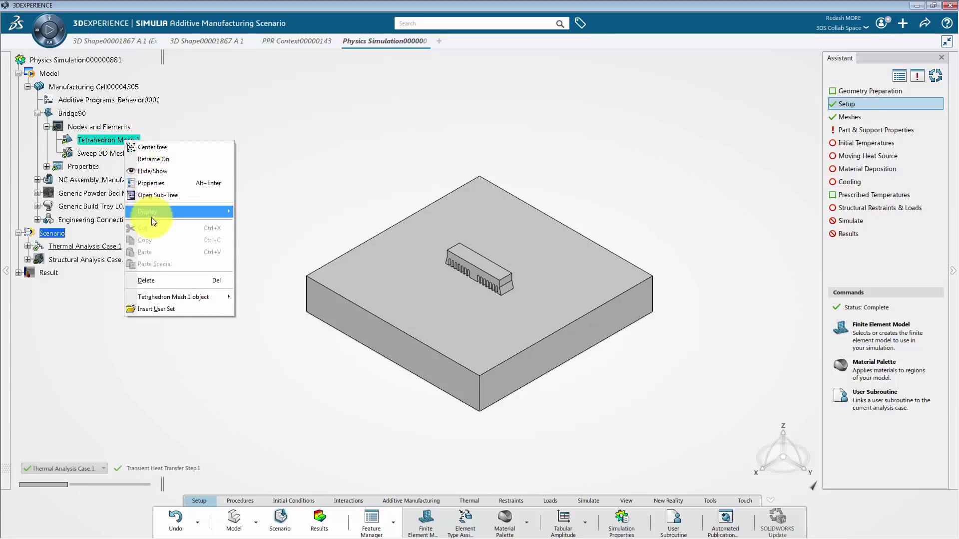
pyautogui.click(154, 277)
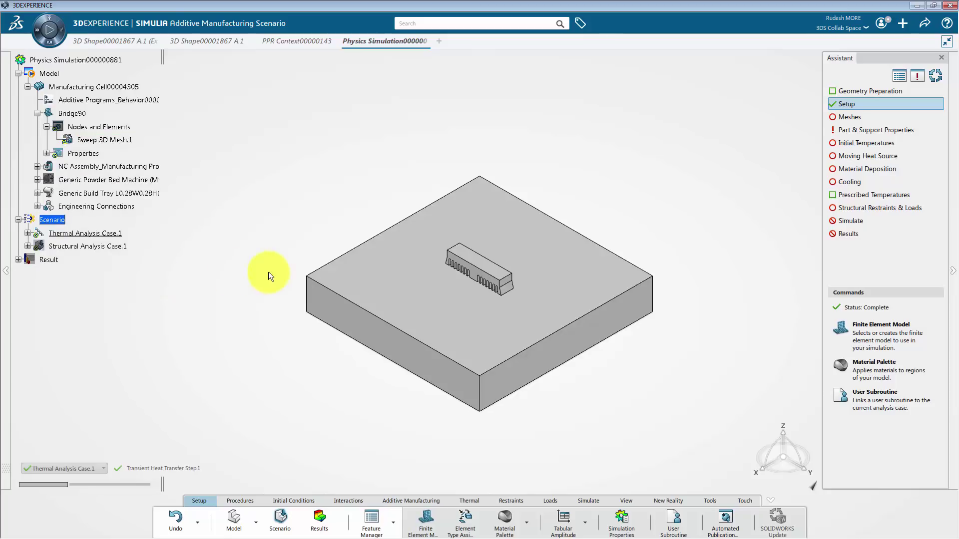
# - Create a Sweep 3D Mesh on the bridge part with a mesh size of 0.5 mm and 20 layers, and generate it
pyautogui.click(841, 118)
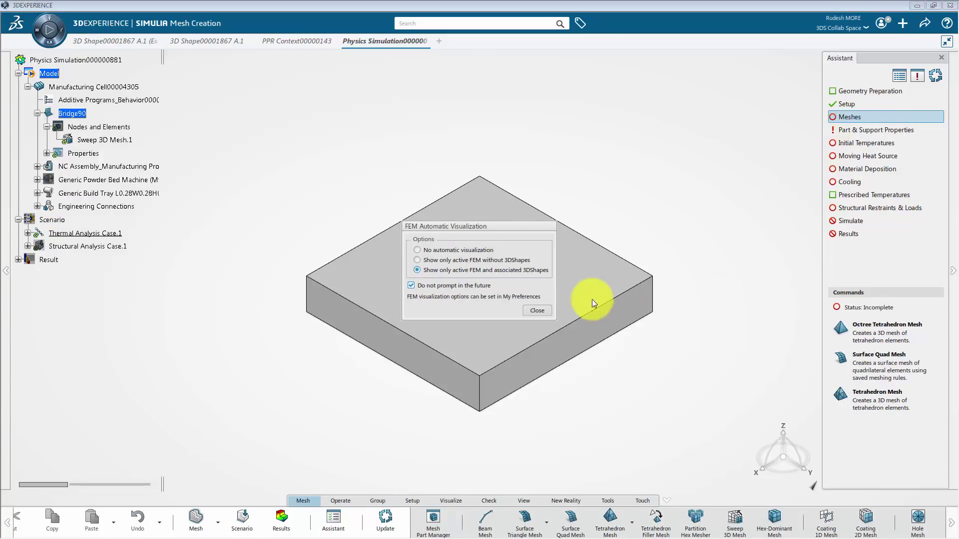
pyautogui.click(537, 310)
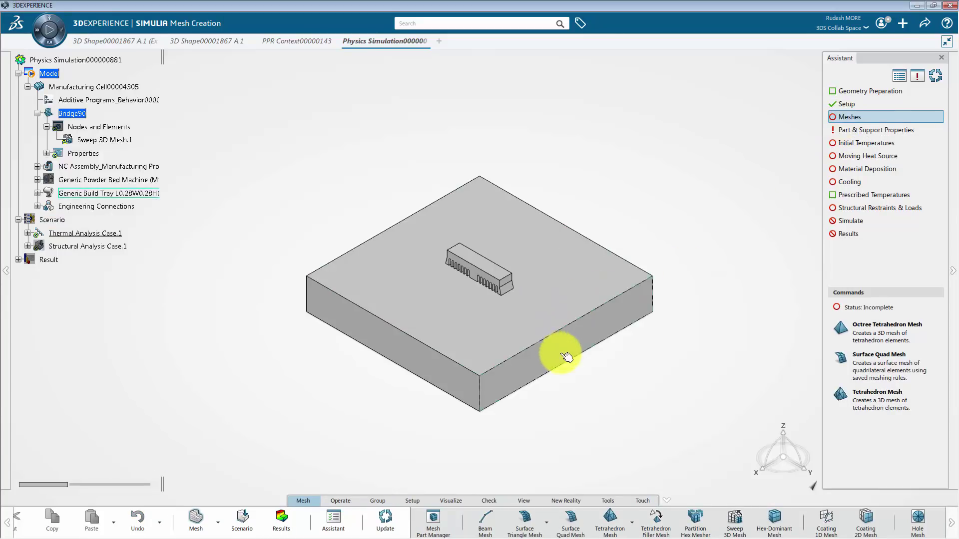
pyautogui.click(734, 524)
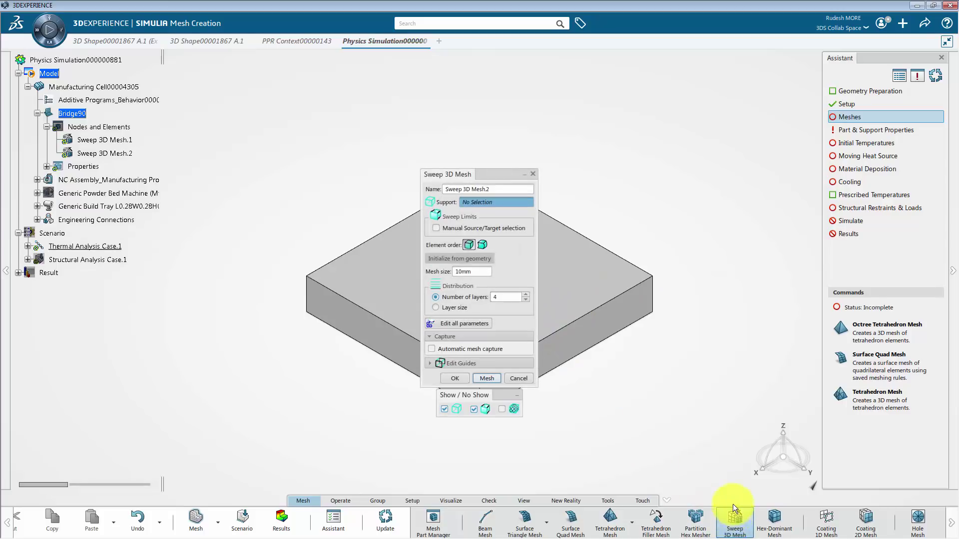
pyautogui.moveTo(495, 174); pyautogui.dragTo(651, 159)
pyautogui.click(480, 260)
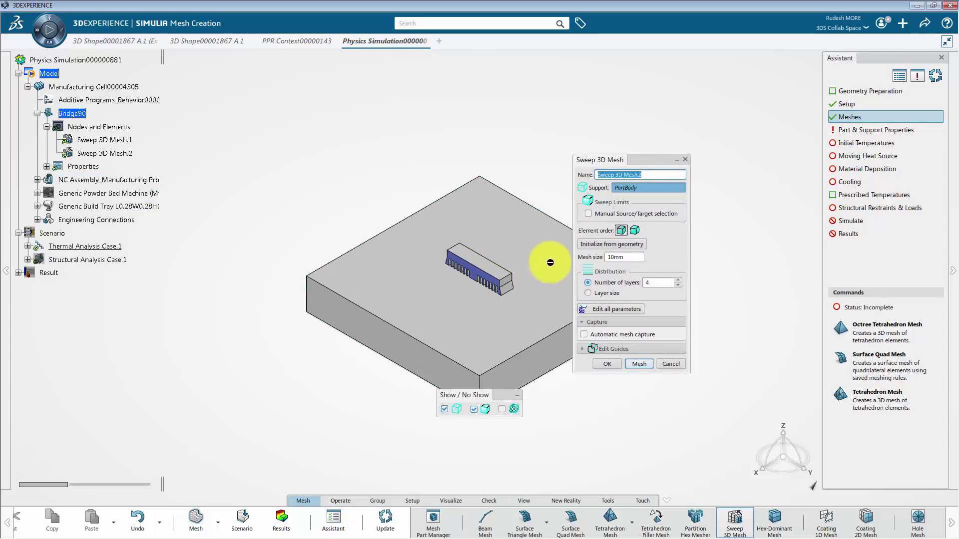
pyautogui.click(626, 257)
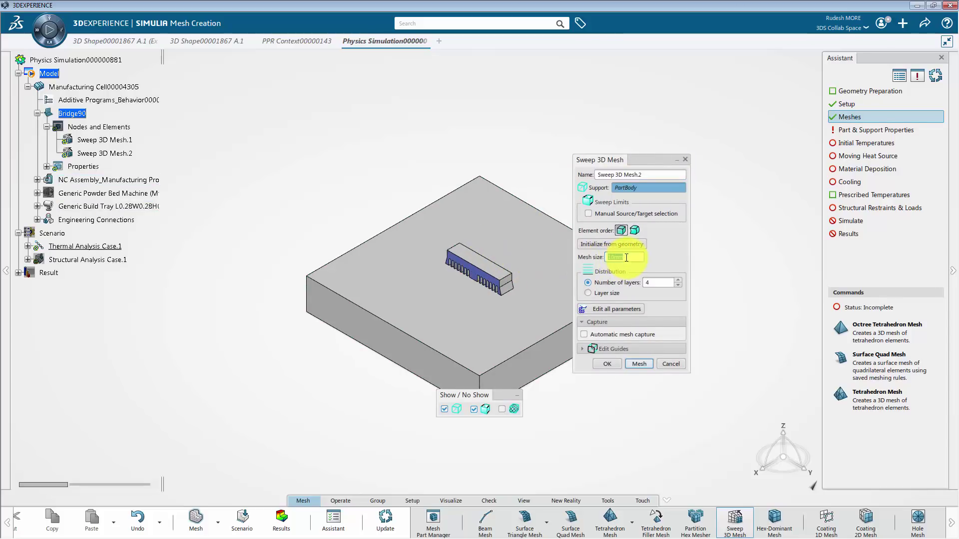
pyautogui.write('0.5')
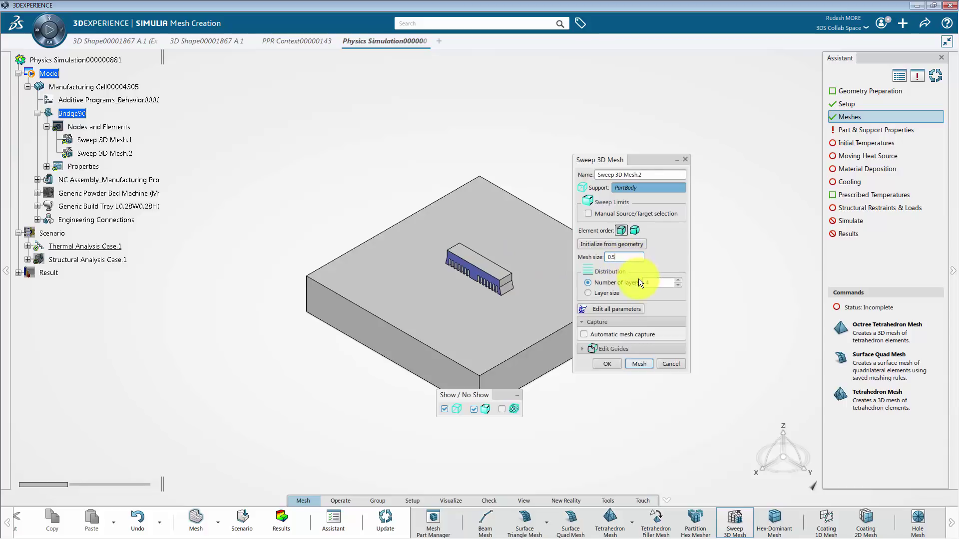
pyautogui.click(662, 283)
pyautogui.write('20')
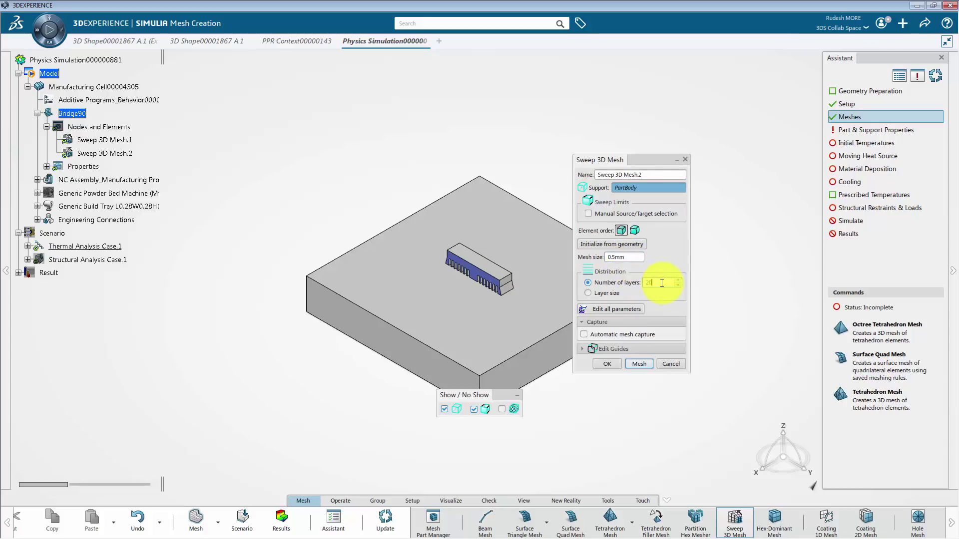
pyautogui.click(643, 364)
pyautogui.click(608, 364)
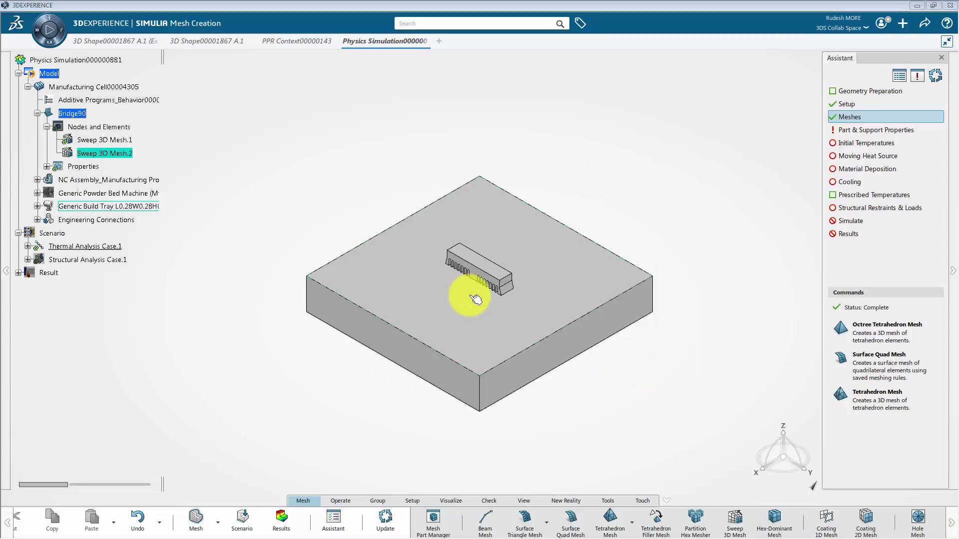
# - Set the build tray's sweep mesh to 10 layers and generate it
pyautogui.doubleClick(123, 140)
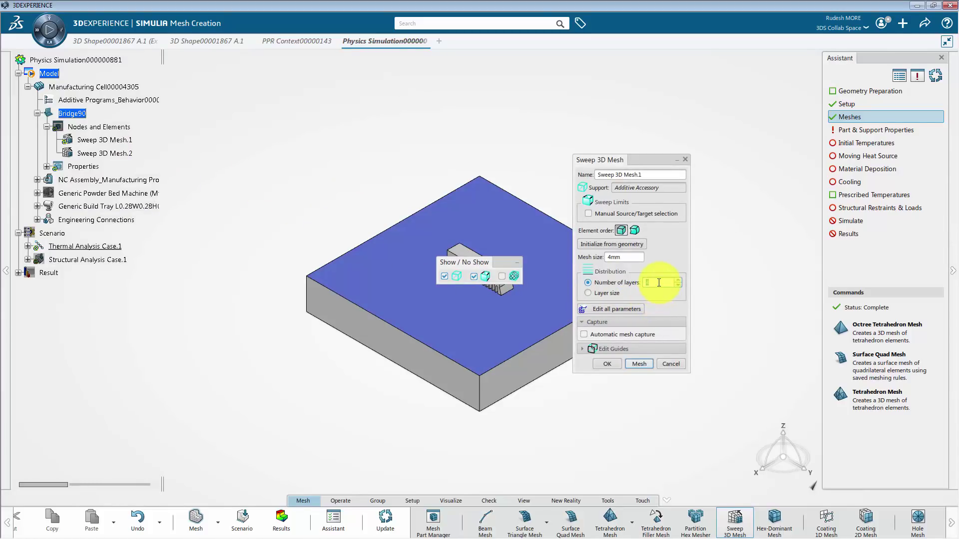
pyautogui.click(640, 362)
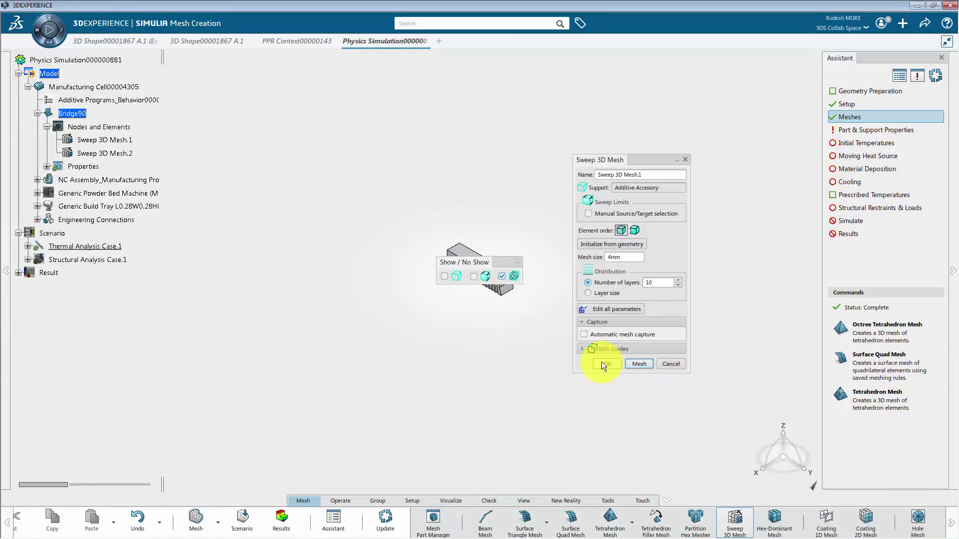
pyautogui.click(605, 363)
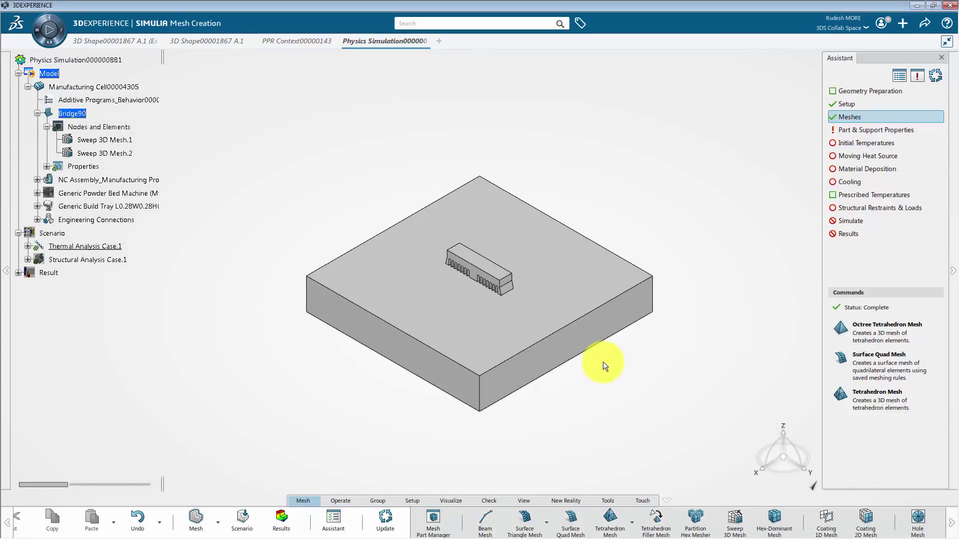
# - Show the nodes and elements to examine the bridge and build tray meshes, and hide them again
pyautogui.rightClick(112, 129)
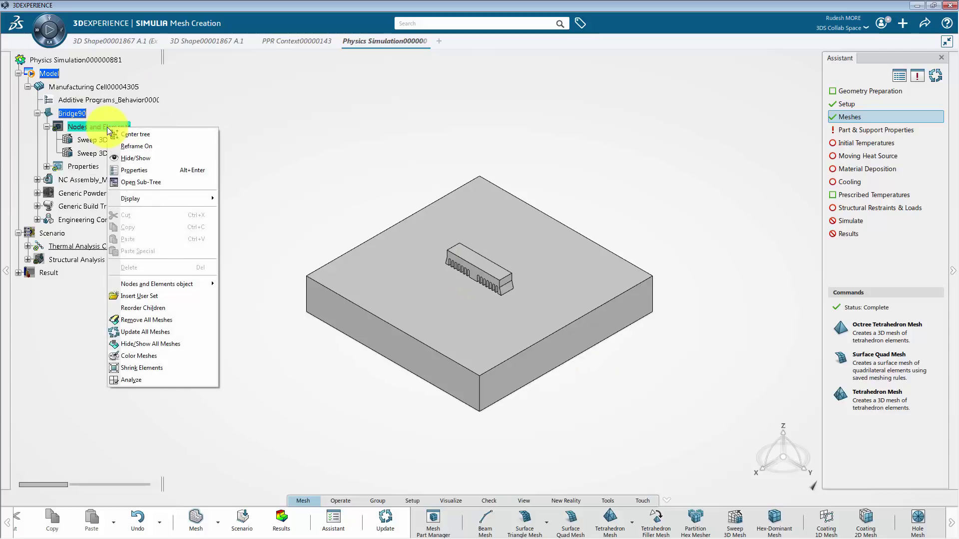
pyautogui.click(126, 157)
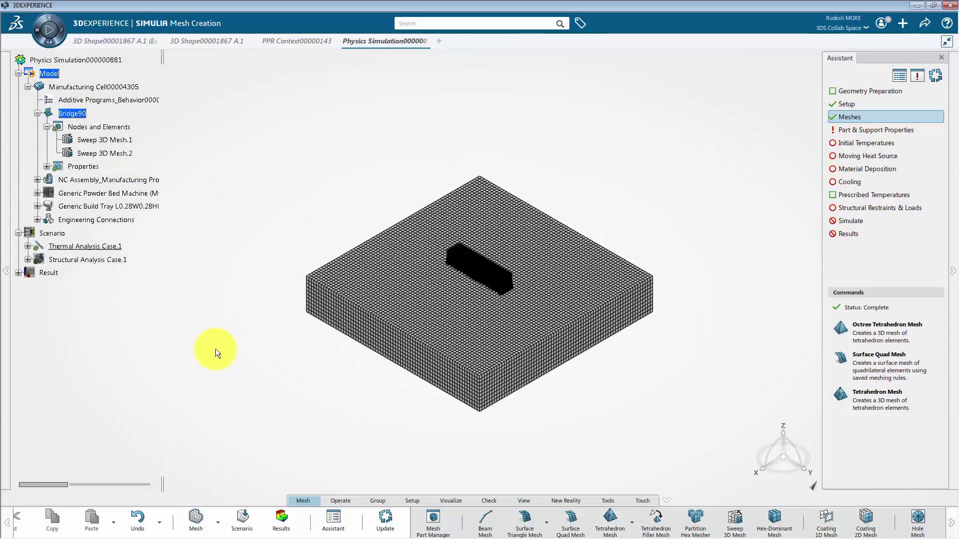
pyautogui.moveTo(273, 425); pyautogui.dragTo(462, 434, button='middle')
pyautogui.rightClick(108, 128)
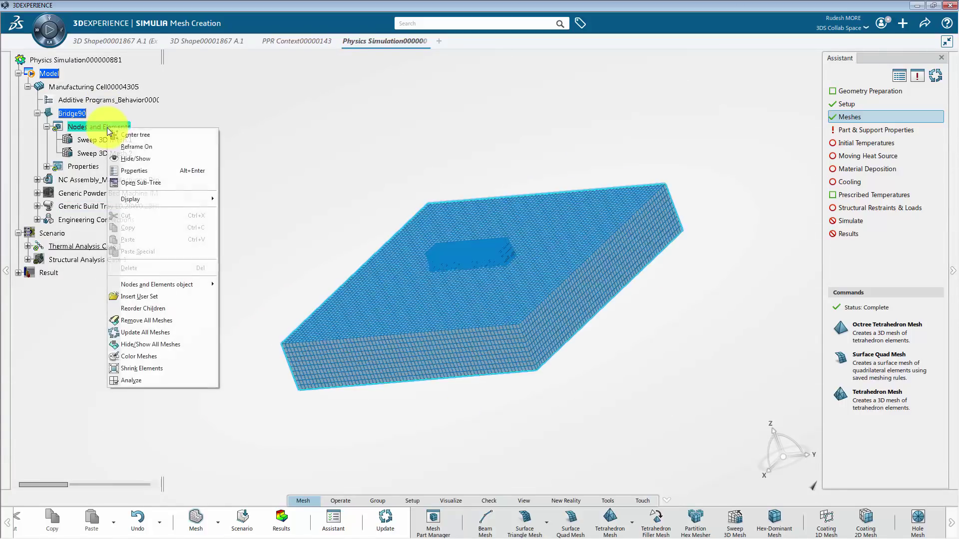
pyautogui.click(137, 160)
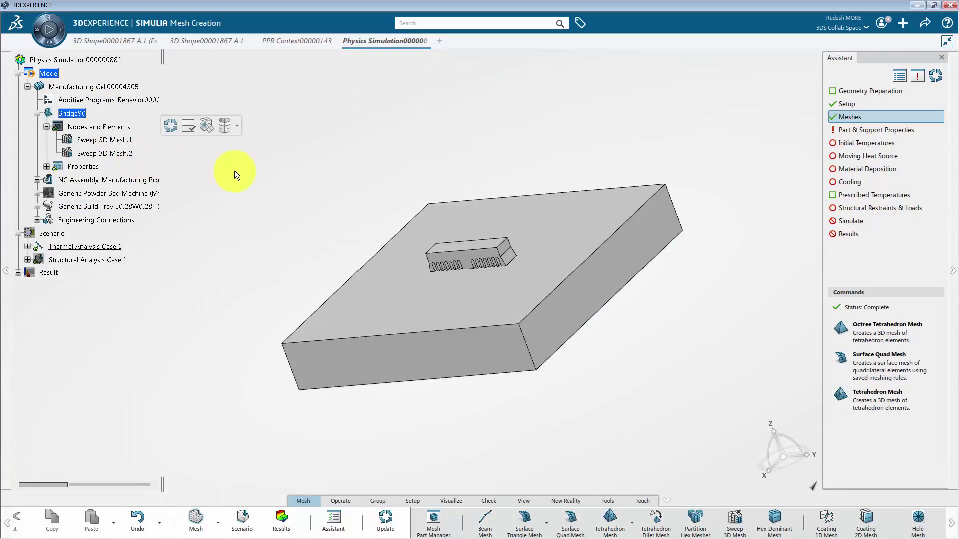
# - Pick the TI6AL4V material from the bridge's 3D shape and assign it to the build tray's Solid Section.2
pyautogui.click(45, 166)
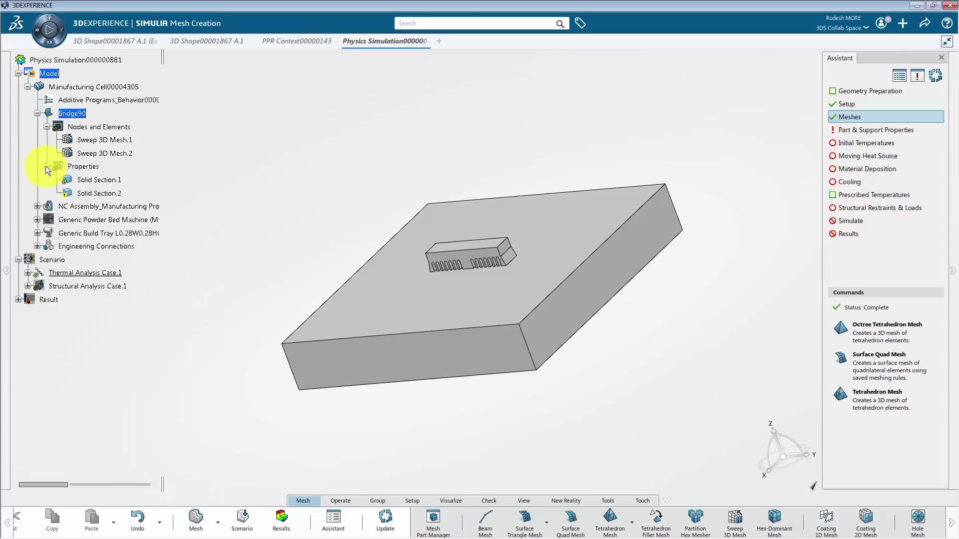
pyautogui.click(99, 181)
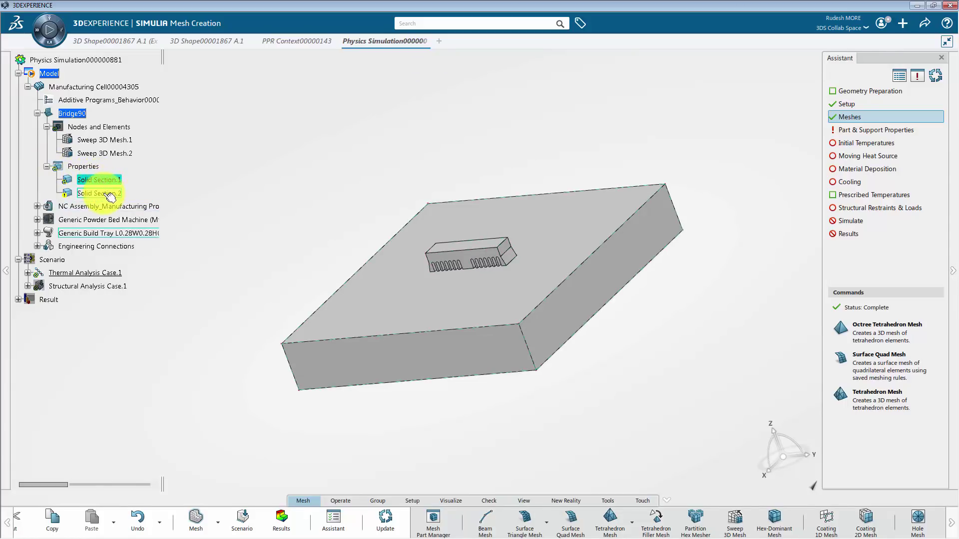
pyautogui.click(110, 195)
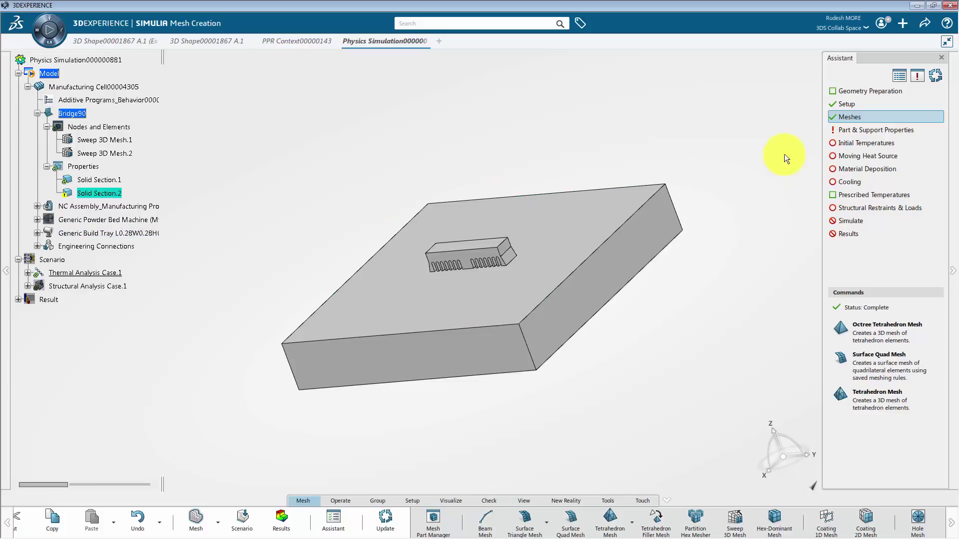
pyautogui.click(867, 132)
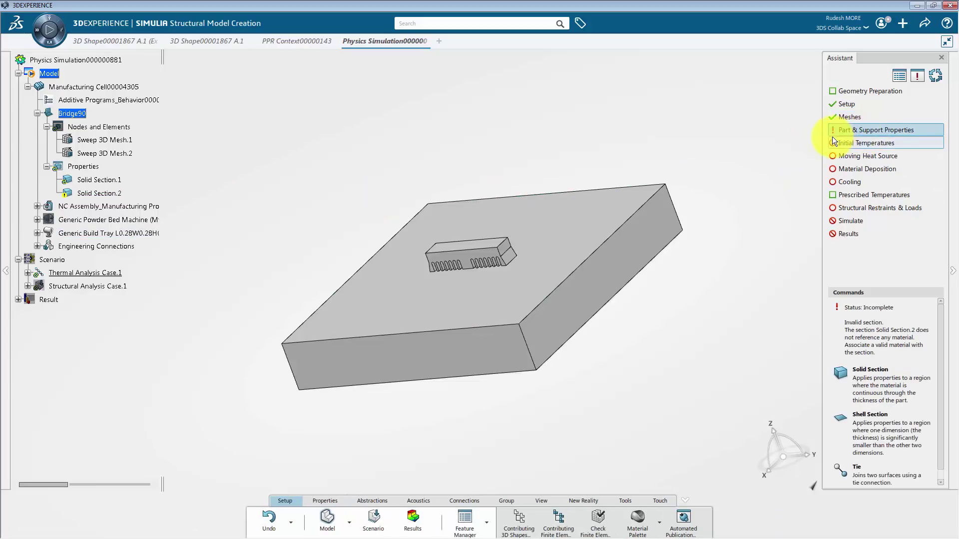
pyautogui.moveTo(835, 133)
pyautogui.click(659, 523)
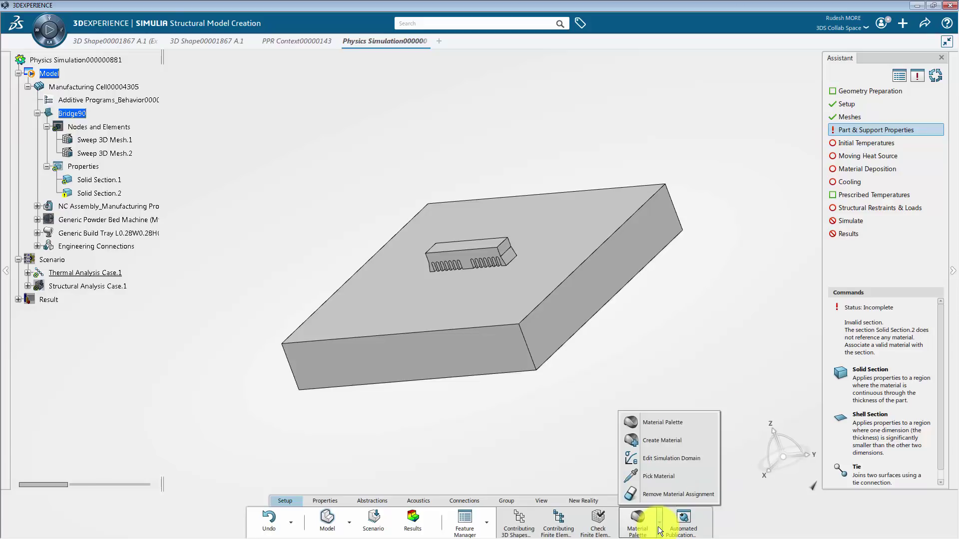
pyautogui.click(666, 477)
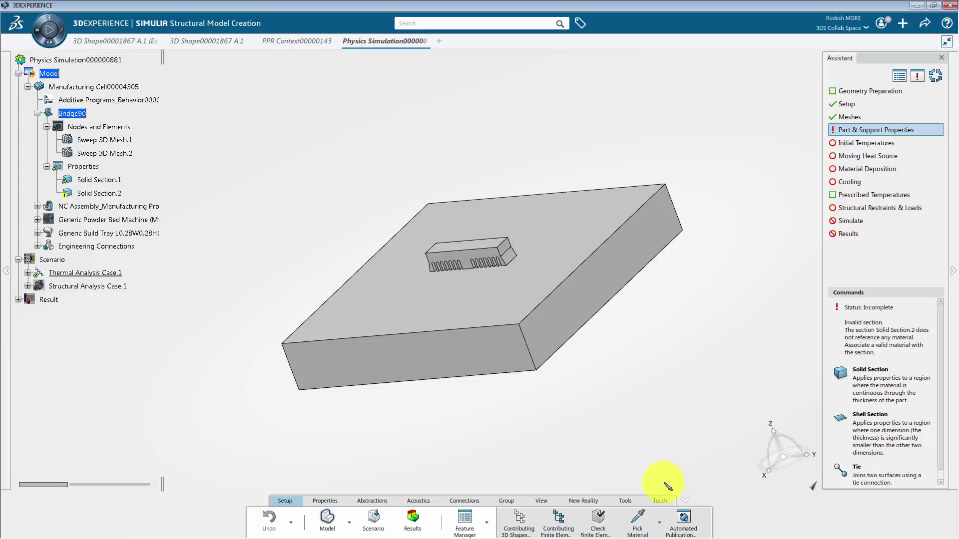
pyautogui.click(37, 207)
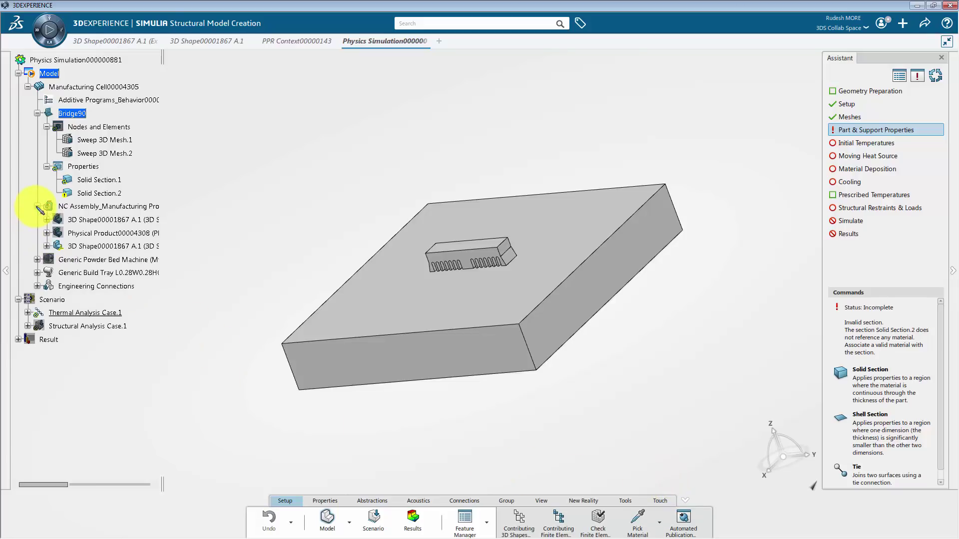
pyautogui.click(46, 246)
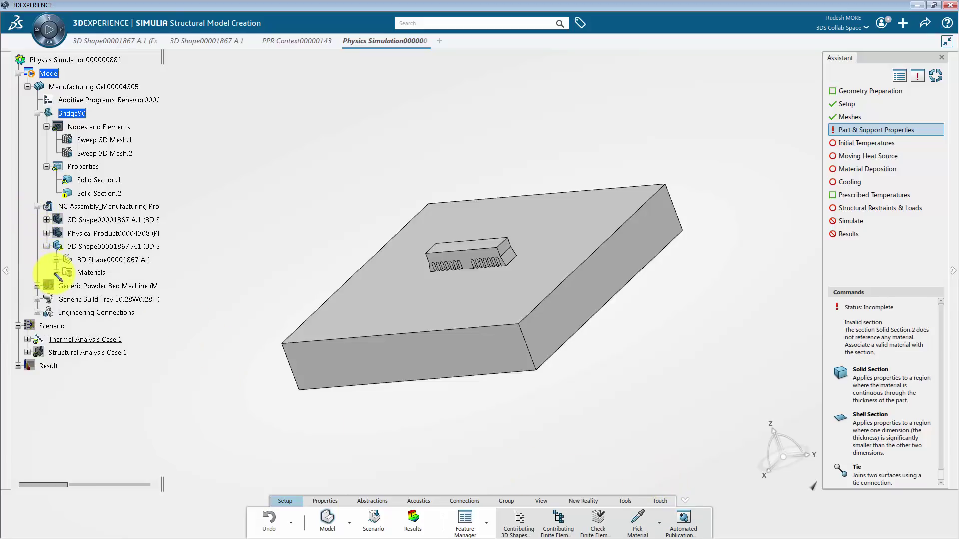
pyautogui.click(56, 273)
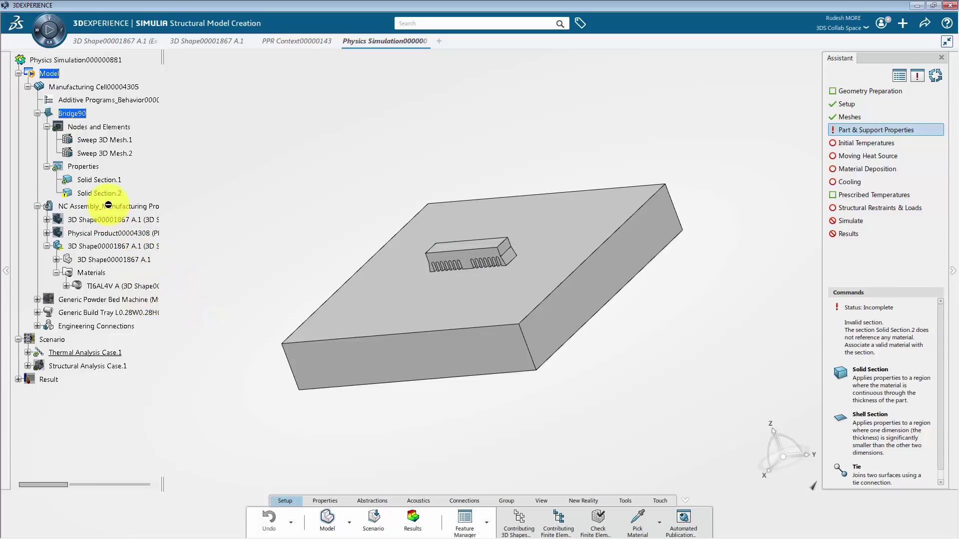
pyautogui.moveTo(110, 193); pyautogui.dragTo(110, 193)
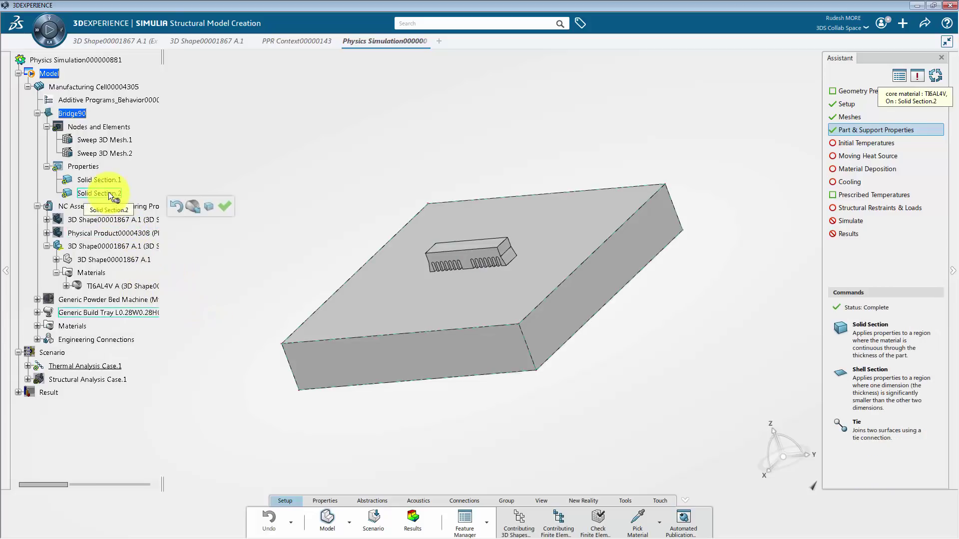
pyautogui.click(226, 207)
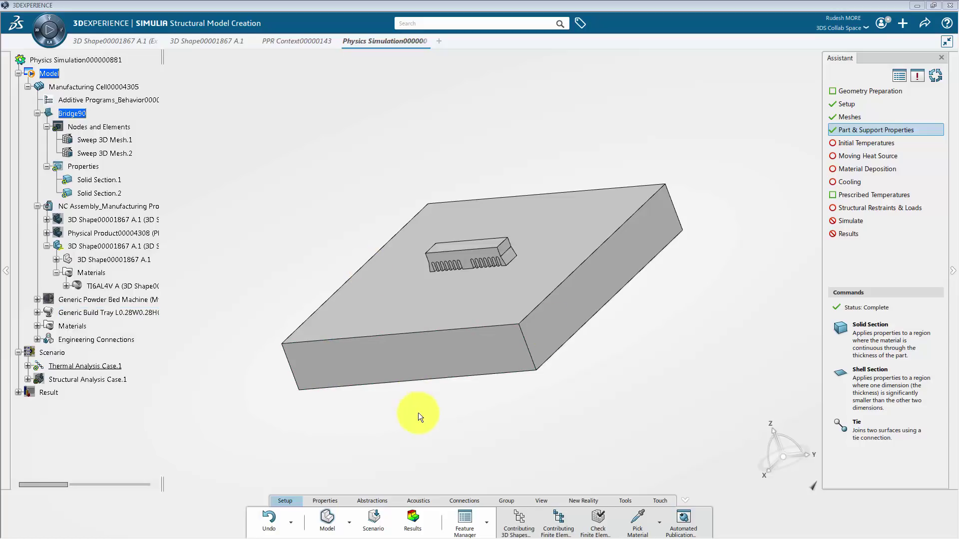
# - Run Tie Detection on the whole model with a search tolerance of 0.5 mm and rotational DOFs tied if applicable
pyautogui.click(459, 501)
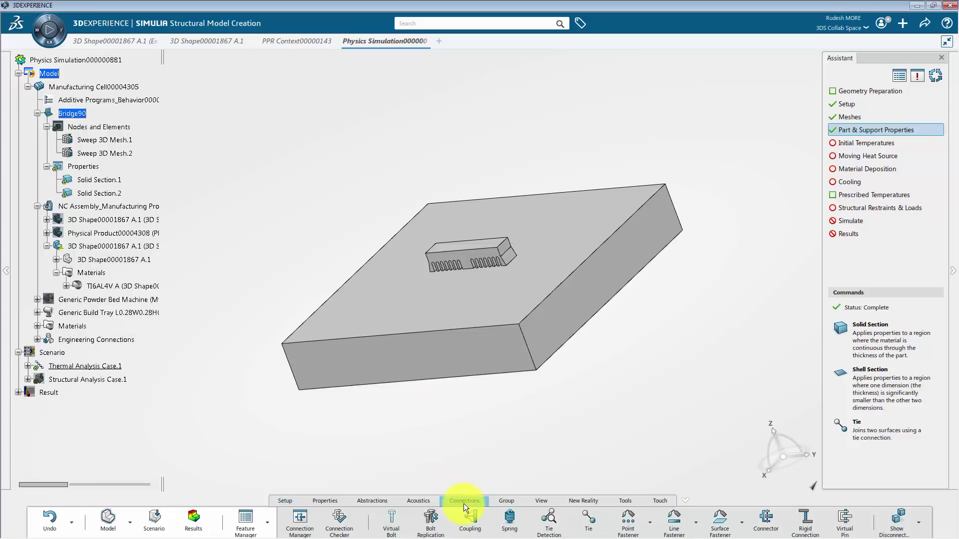
pyautogui.click(554, 523)
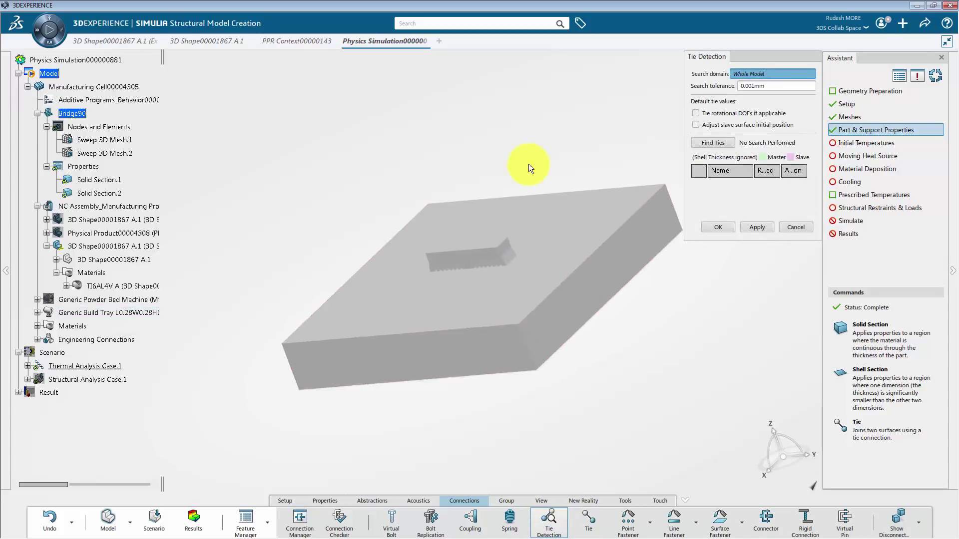
pyautogui.click(765, 89)
pyautogui.write('0.5')
pyautogui.press('Return')
pyautogui.click(696, 113)
pyautogui.click(700, 141)
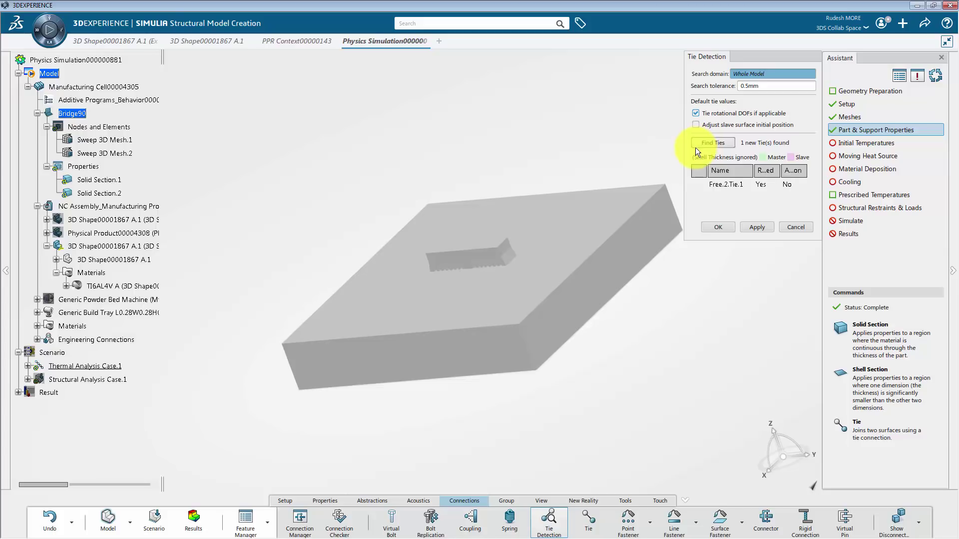
# - Specify a position tolerance of 0.5 mm for the tie candidate between bridge and build tray, and create the tie
pyautogui.click(715, 187)
pyautogui.click(720, 189)
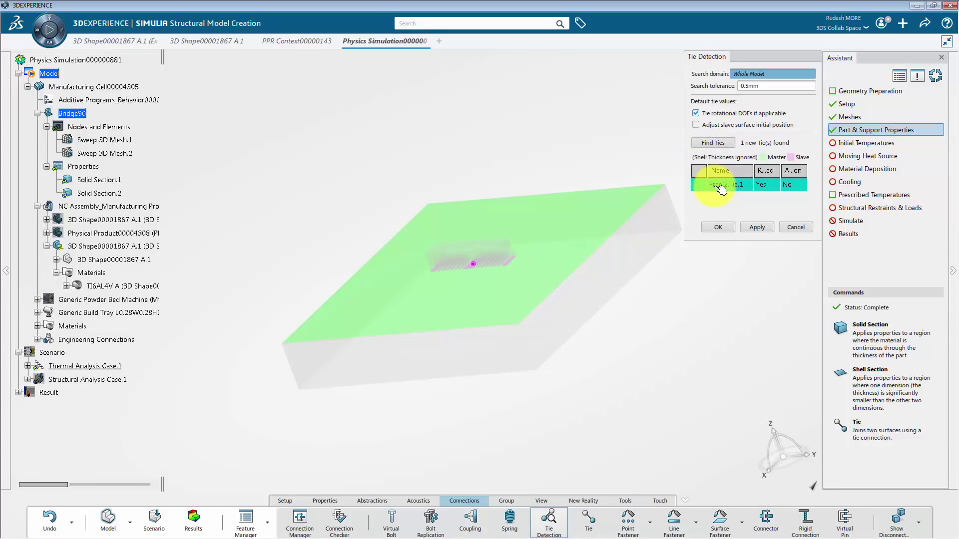
pyautogui.rightClick(714, 187)
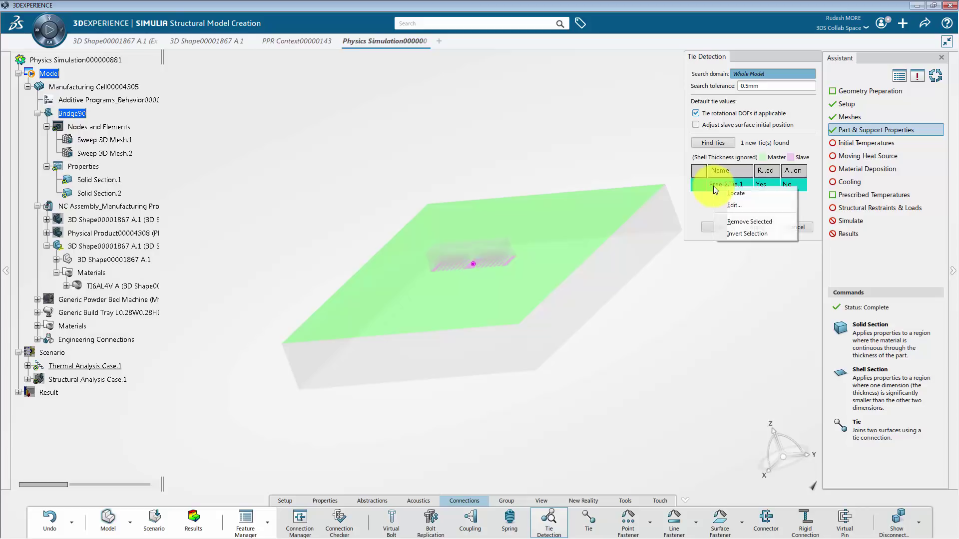
pyautogui.click(723, 205)
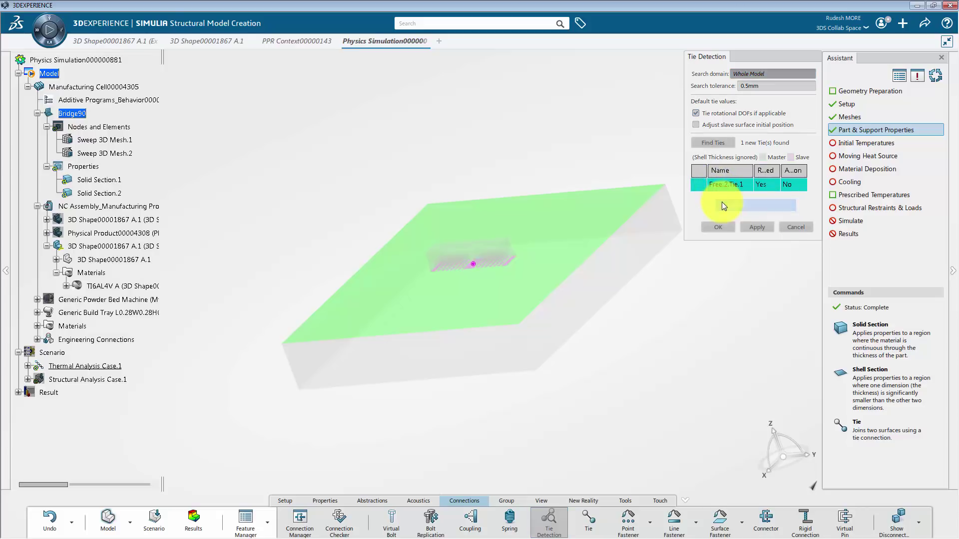
pyautogui.click(700, 283)
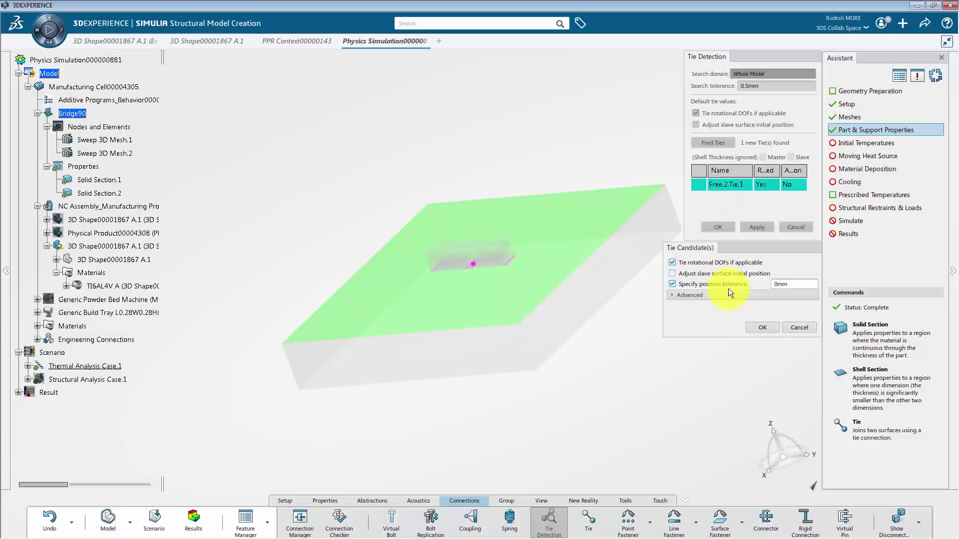
pyautogui.click(789, 284)
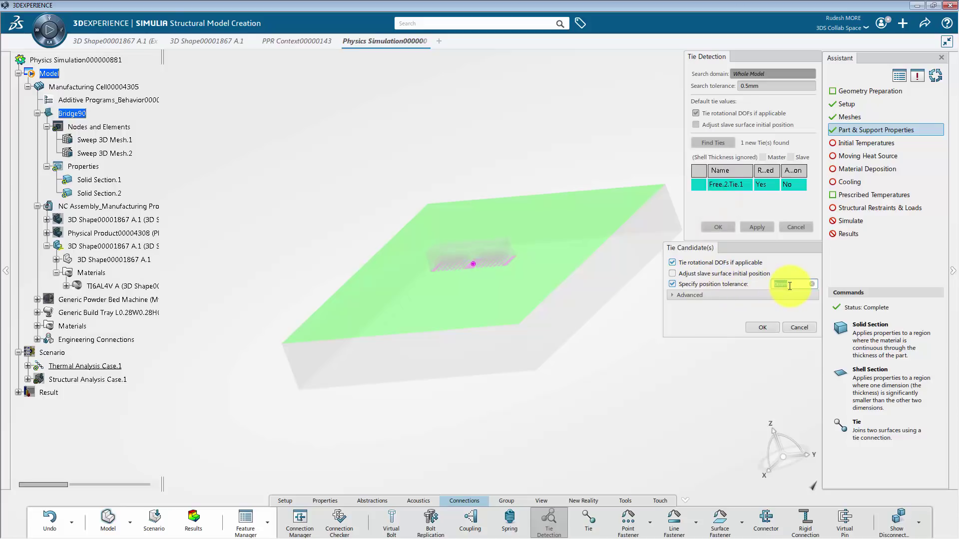
pyautogui.write('0.5')
pyautogui.press('Return')
pyautogui.click(762, 327)
pyautogui.click(759, 230)
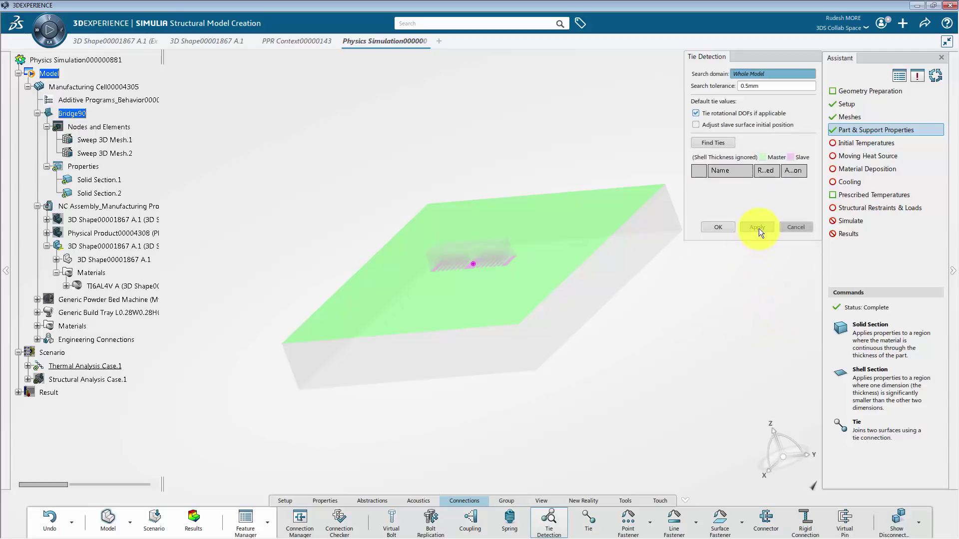
pyautogui.click(718, 228)
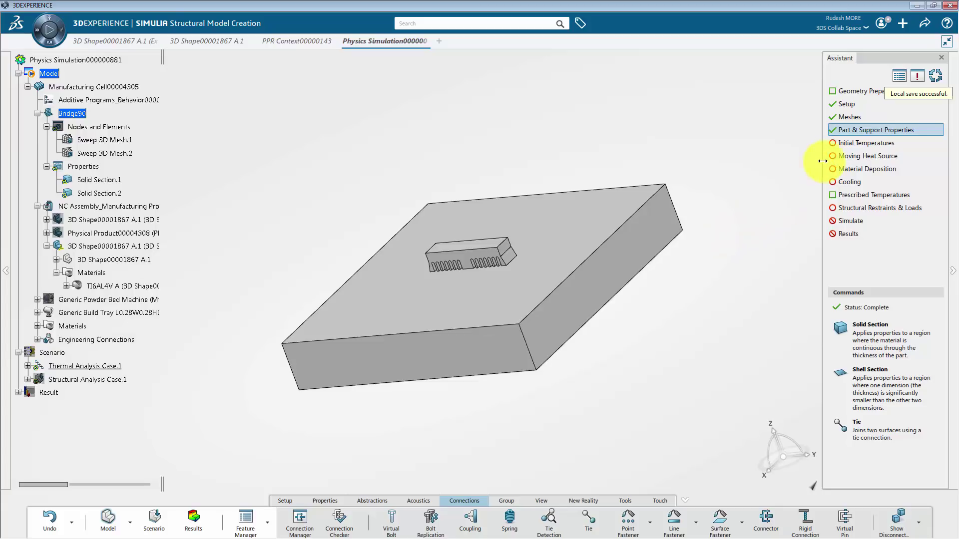
# - Define an initial temperature of 299.15 Kdeg on the bridge and the build tray in Thermal Analysis Case.1
pyautogui.click(854, 144)
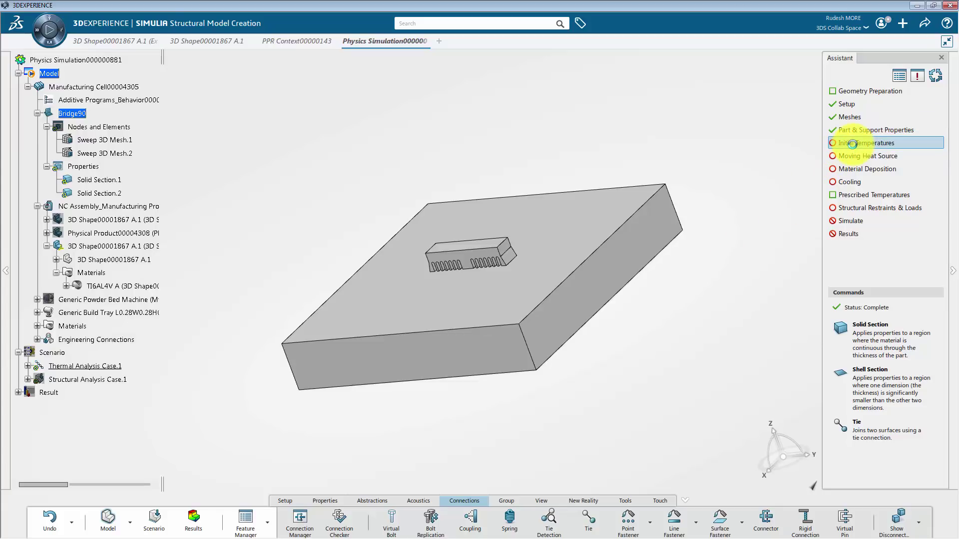
pyautogui.click(851, 144)
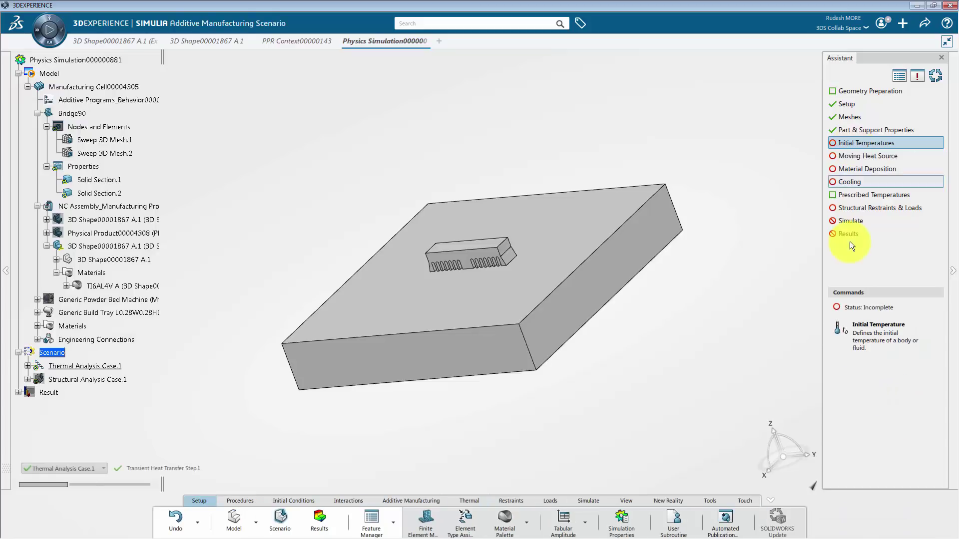
pyautogui.click(862, 334)
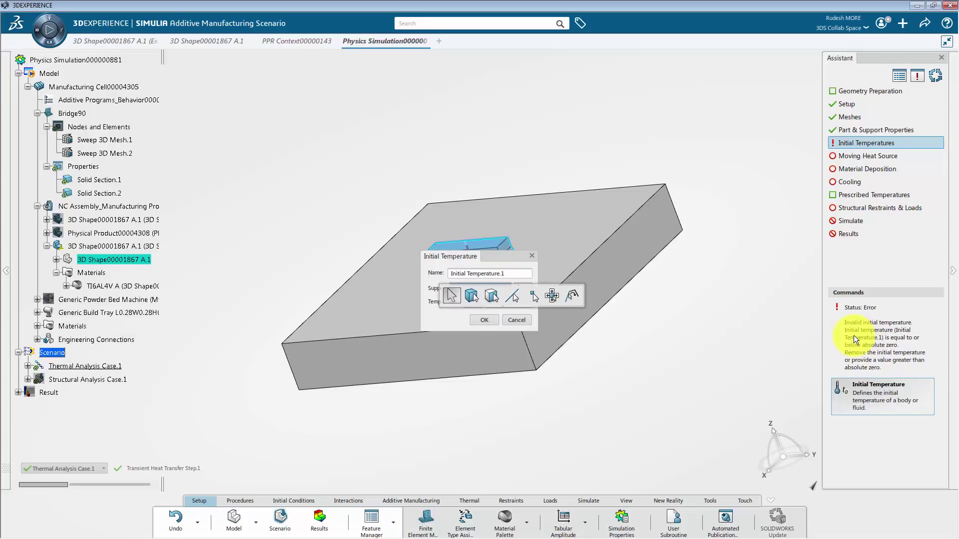
pyautogui.moveTo(497, 257); pyautogui.dragTo(256, 238)
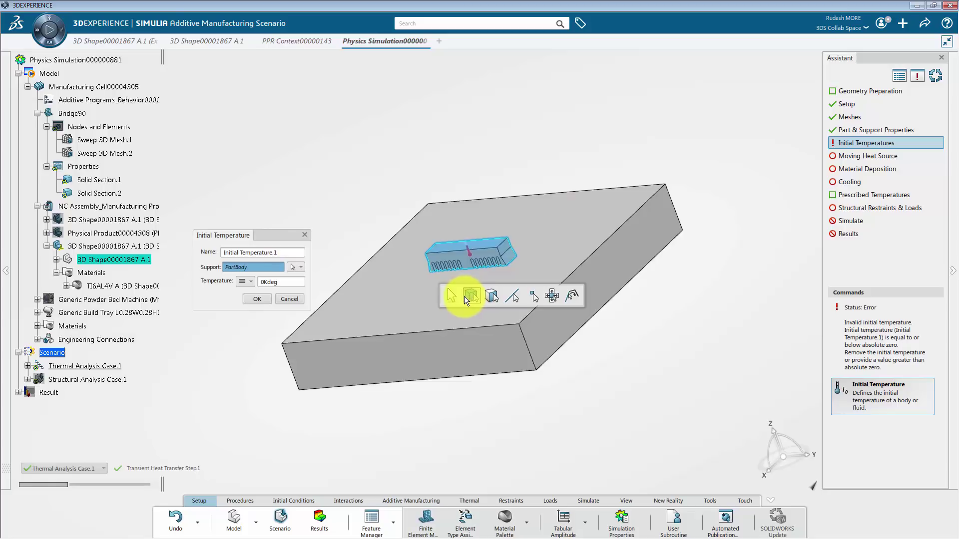
pyautogui.click(392, 307)
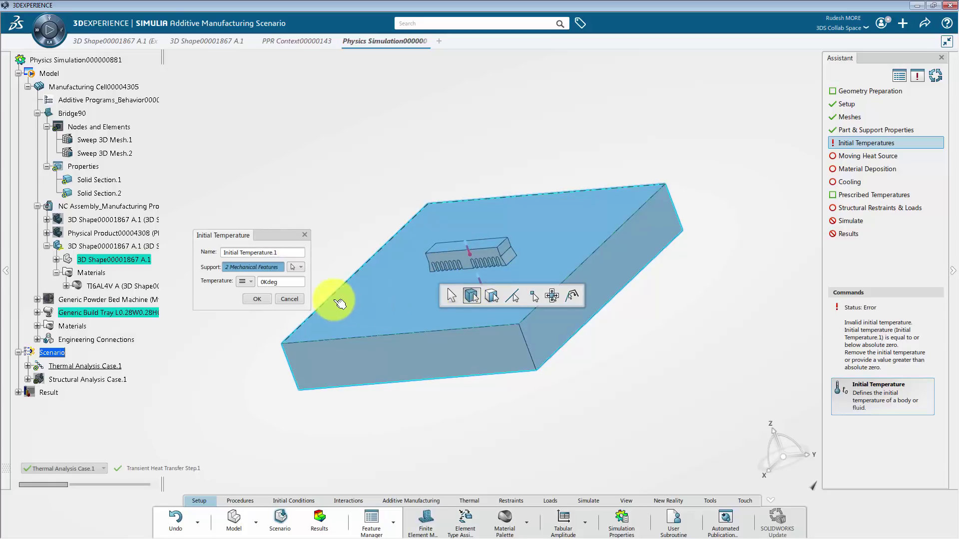
pyautogui.doubleClick(275, 283)
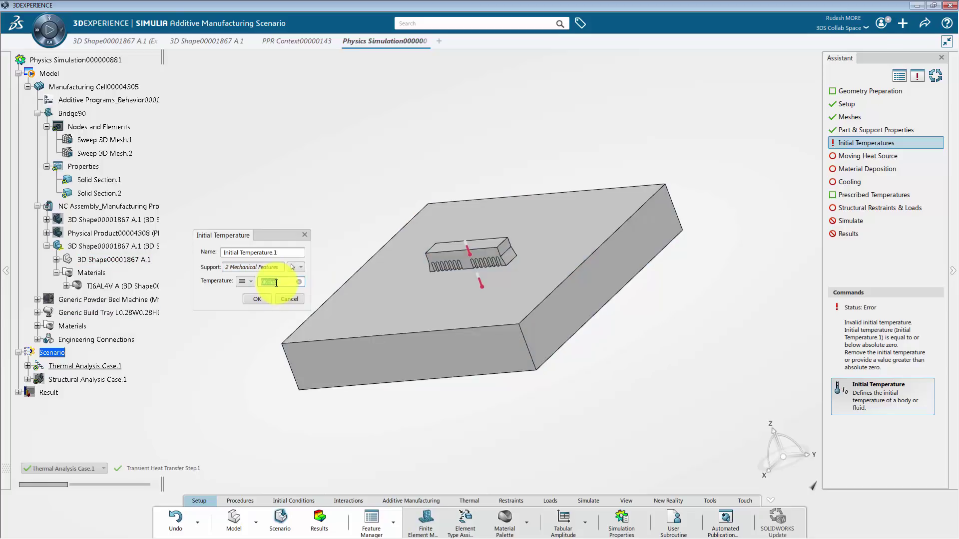
pyautogui.write('299.15')
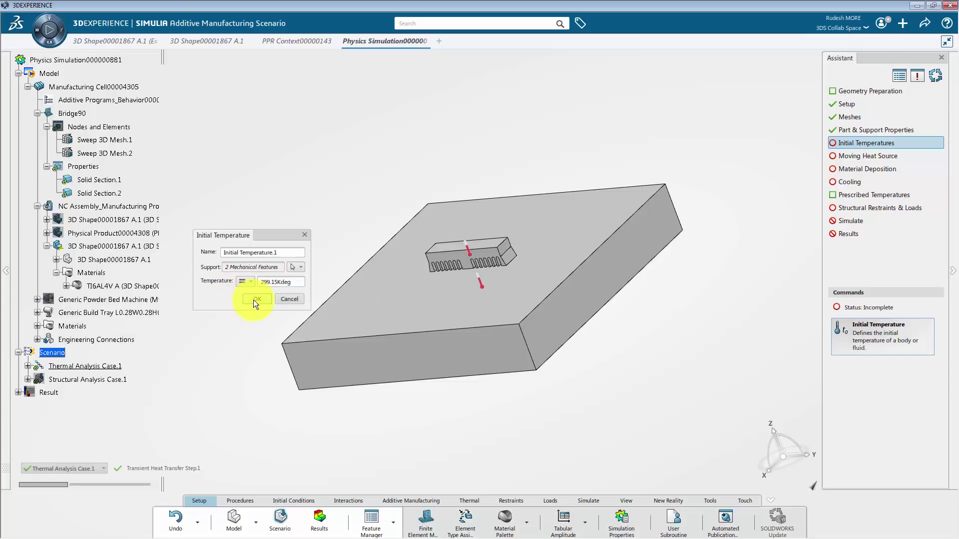
pyautogui.click(254, 299)
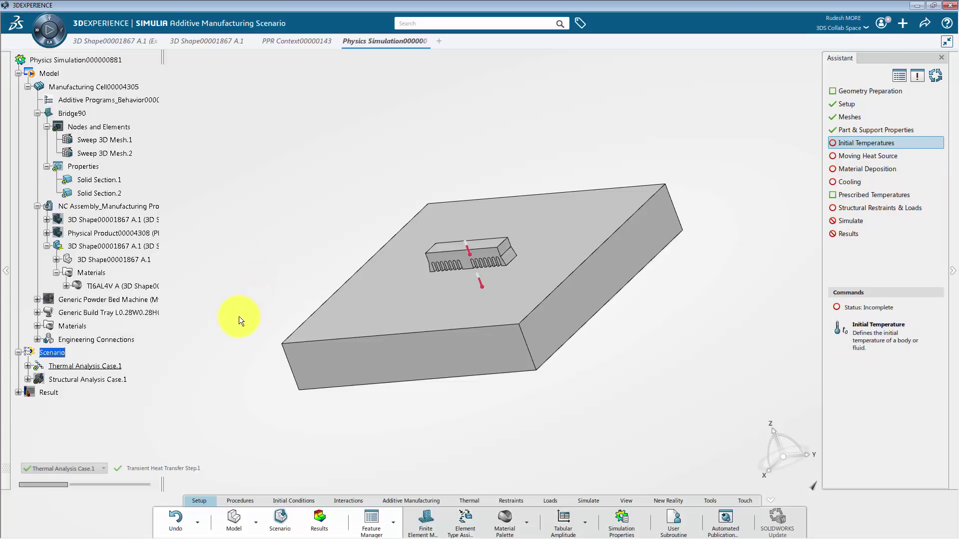
# - Switch to Structural Analysis Case.1 and define an initial temperature of 1200 Kdeg on the bridge's PartBody
pyautogui.click(97, 469)
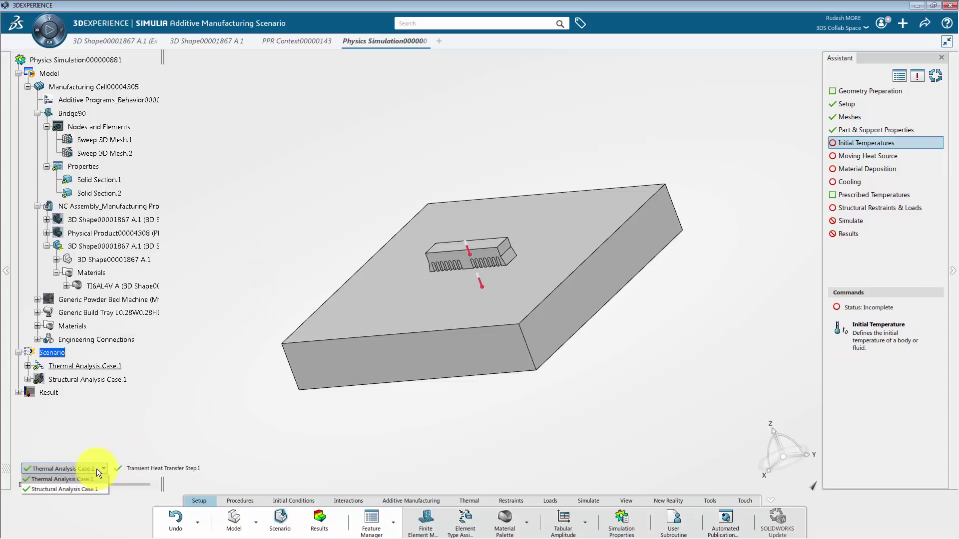
pyautogui.click(85, 489)
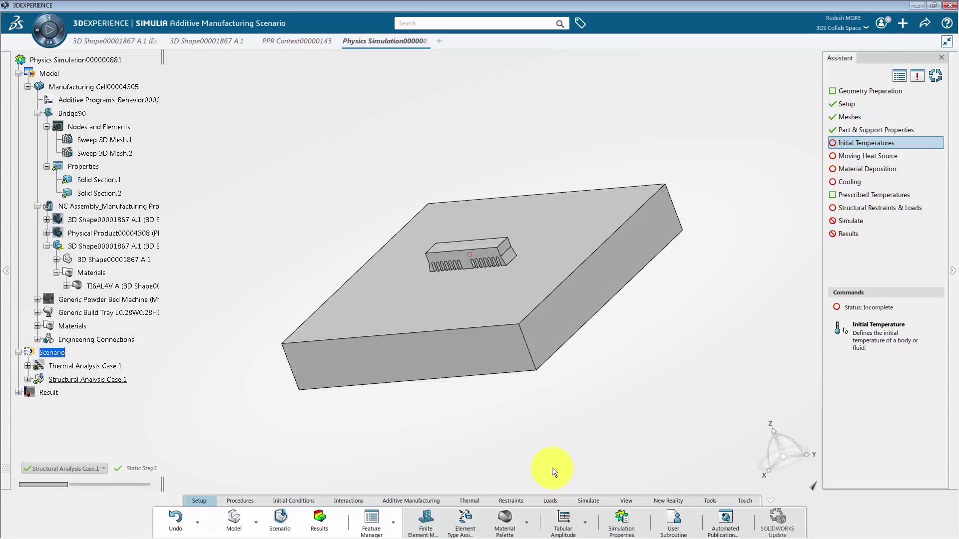
pyautogui.click(864, 337)
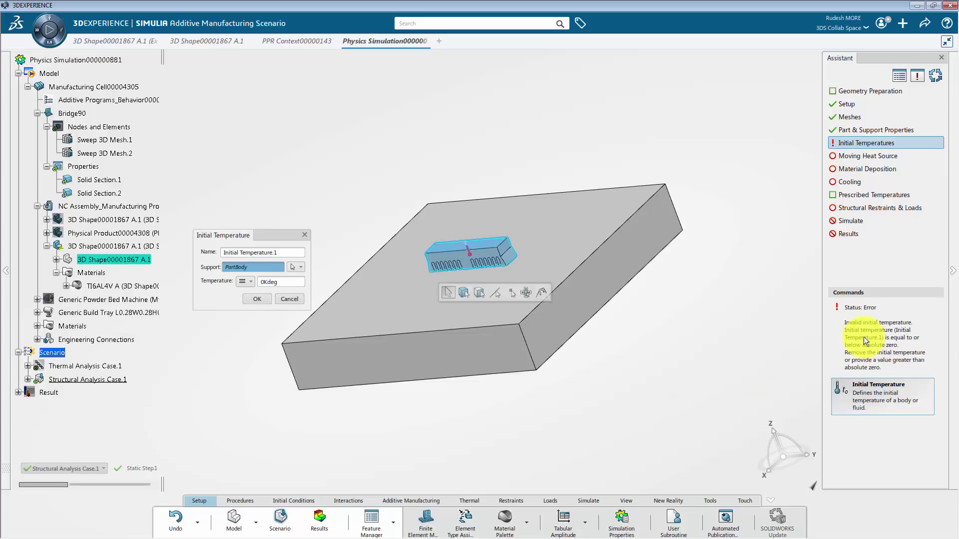
pyautogui.click(280, 282)
pyautogui.write('1200')
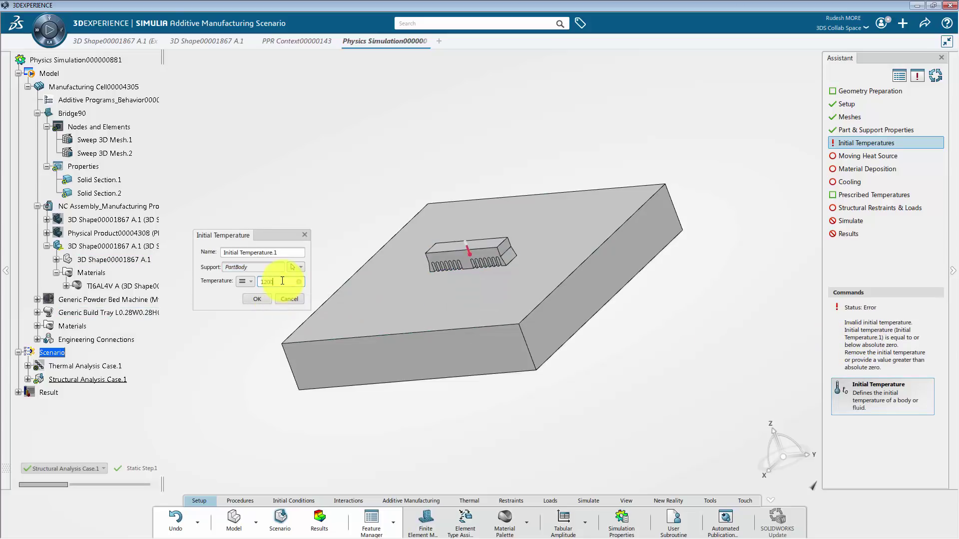
pyautogui.click(254, 299)
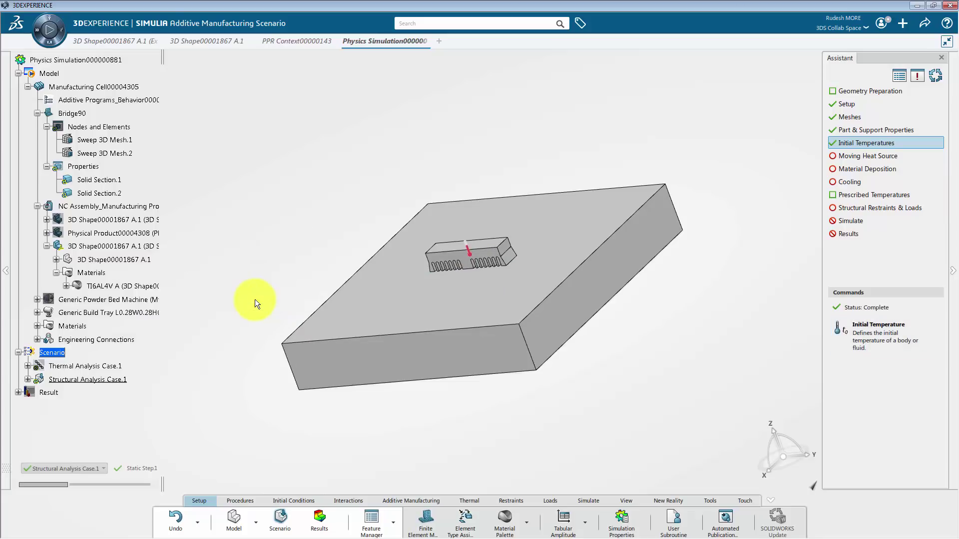
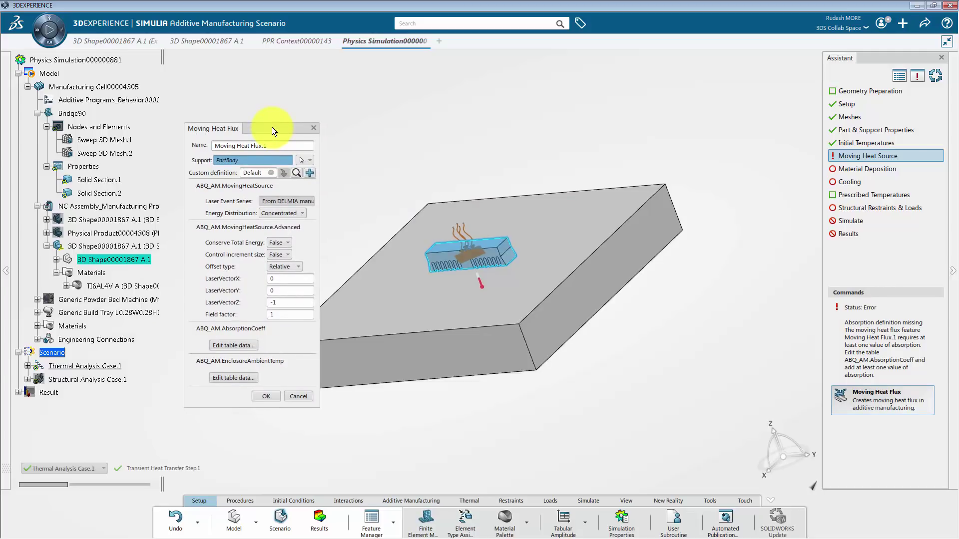
# - Set the moving heat flux to Concentrated energy distribution with an absorption coefficient of 0.45, and create it
pyautogui.click(284, 213)
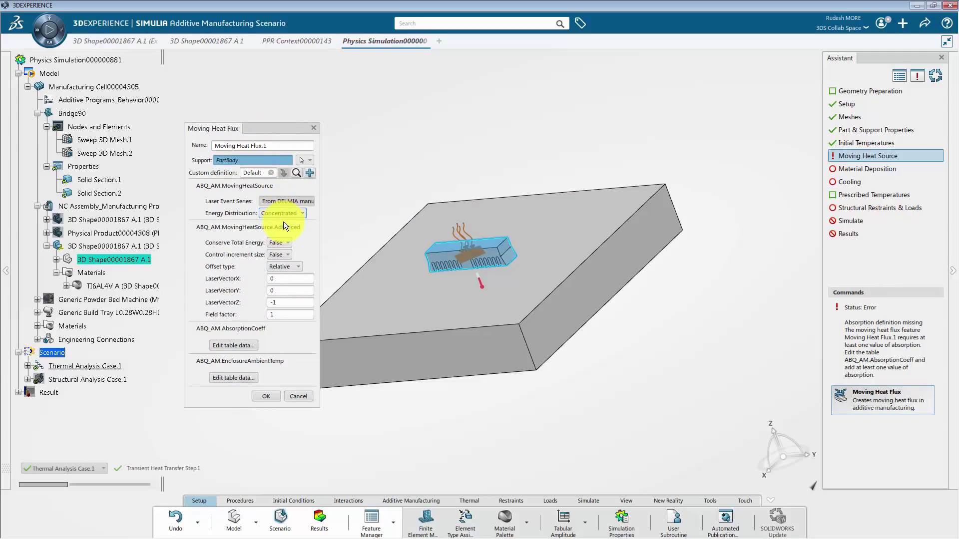
pyautogui.click(243, 346)
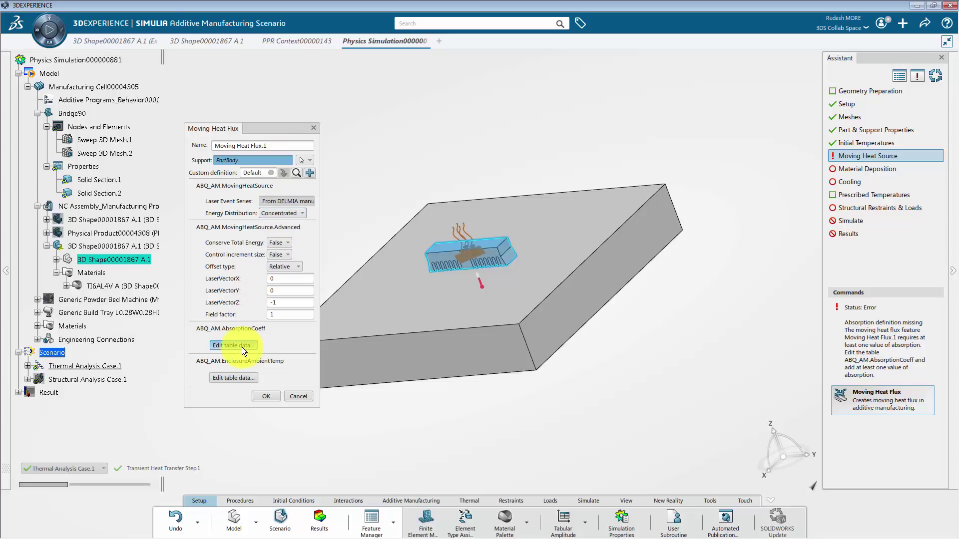
pyautogui.click(432, 324)
pyautogui.write('0.45')
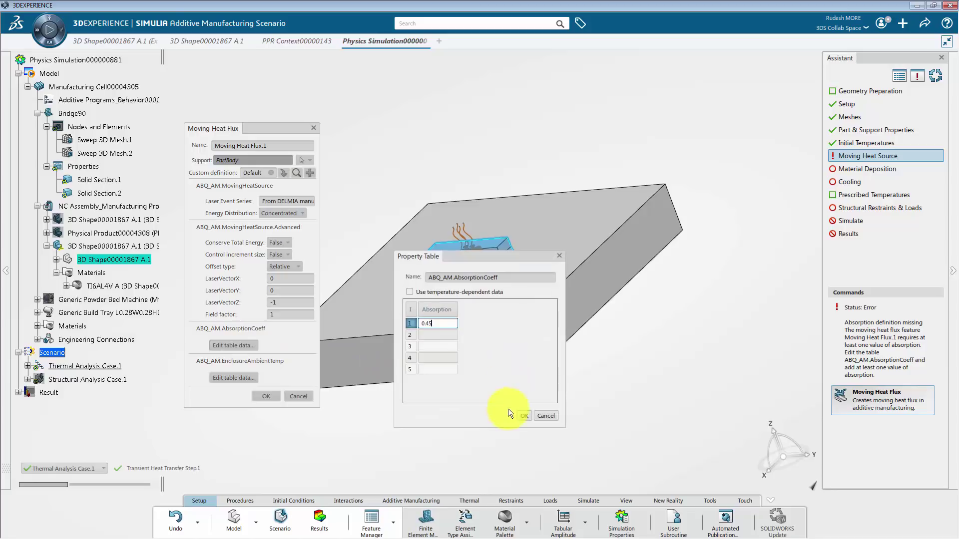
pyautogui.click(524, 416)
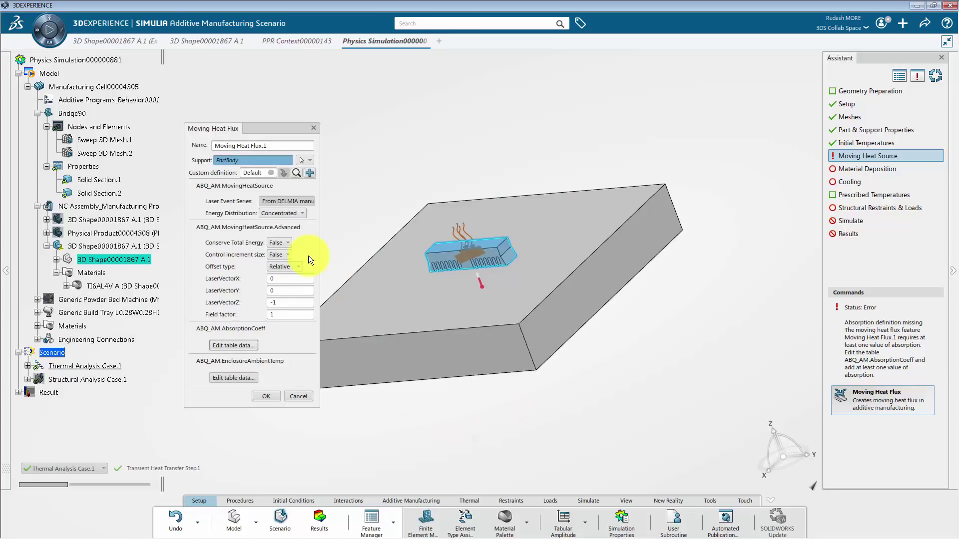
pyautogui.moveTo(318, 256); pyautogui.dragTo(440, 256)
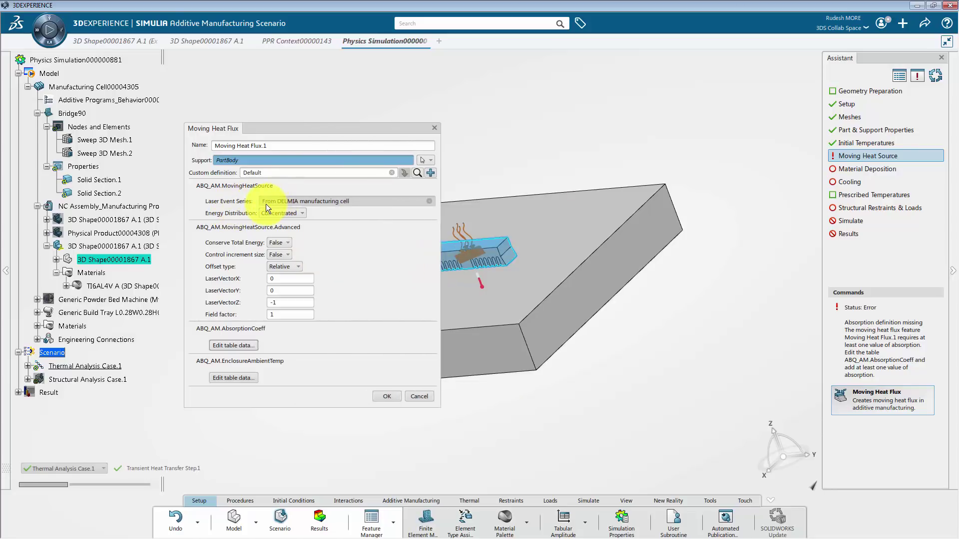
pyautogui.click(381, 394)
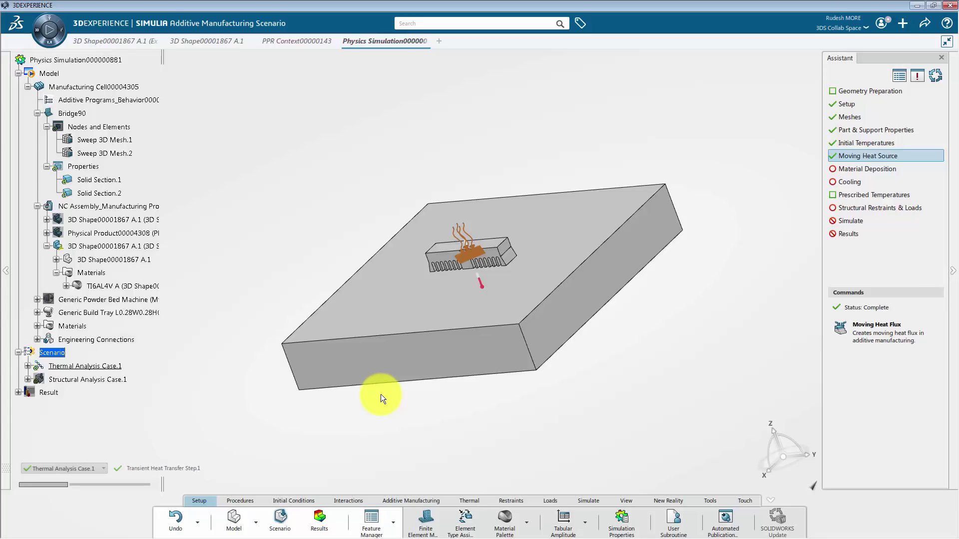
# - Define a material input on the bridge's PartBody with an expansion time constant of 300 s, Roller deposition and Full activation
pyautogui.click(861, 170)
pyautogui.click(857, 334)
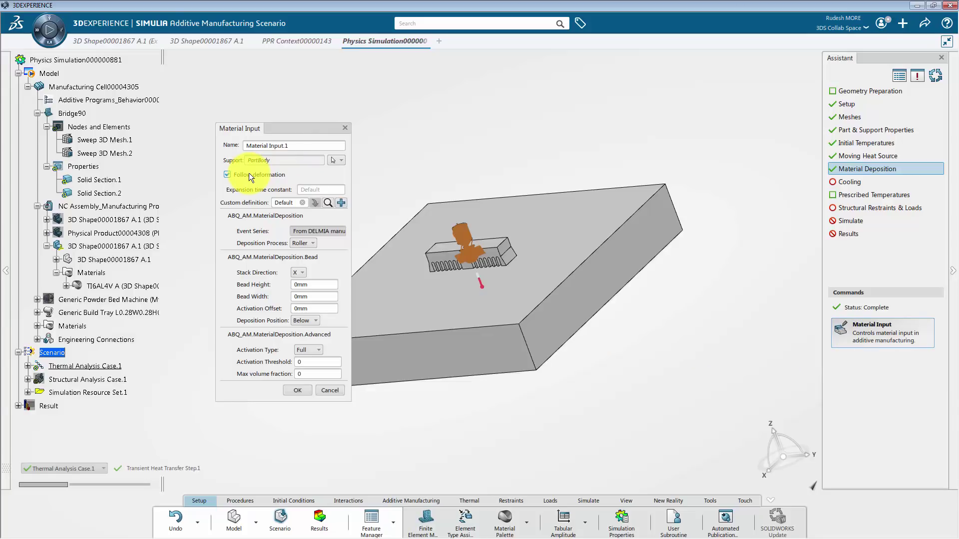
pyautogui.click(307, 191)
pyautogui.write('300')
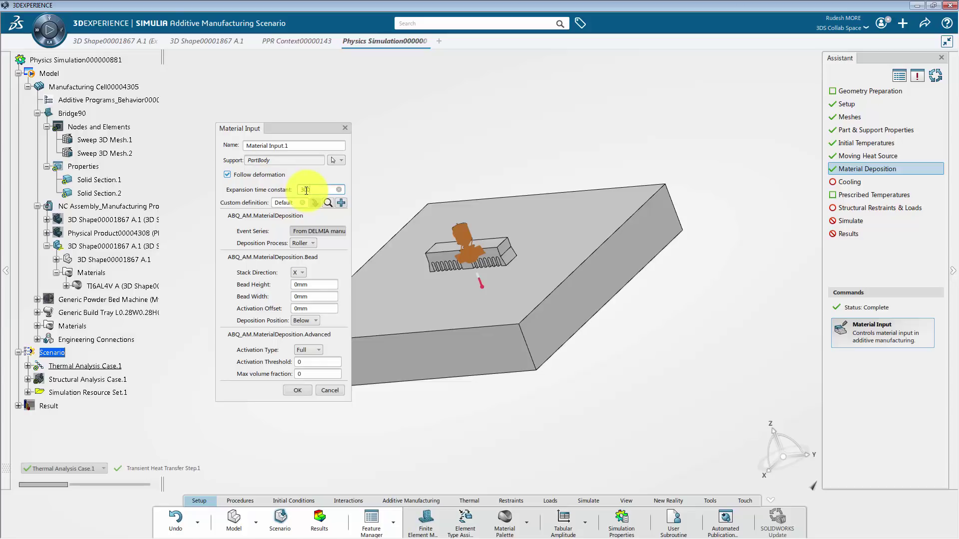
pyautogui.press('Return')
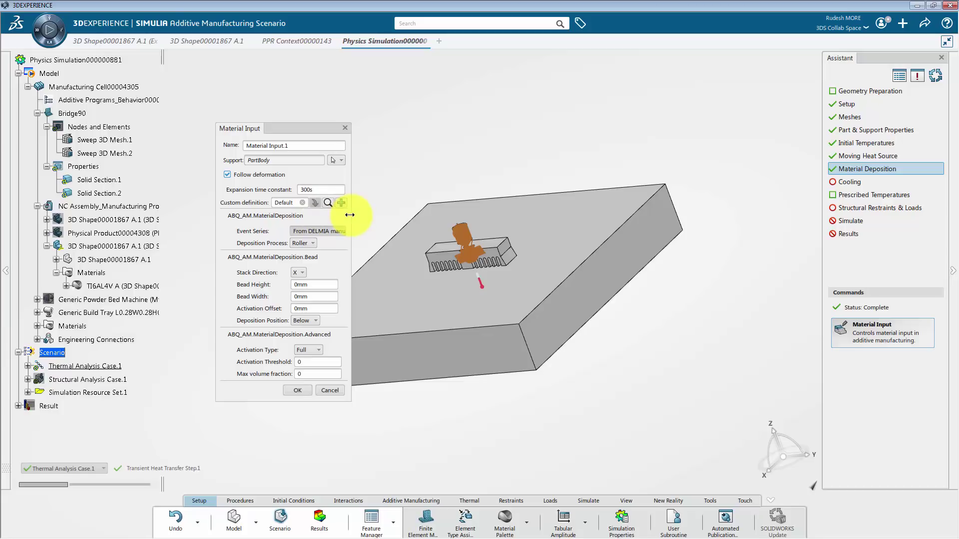
pyautogui.moveTo(352, 216); pyautogui.dragTo(410, 216)
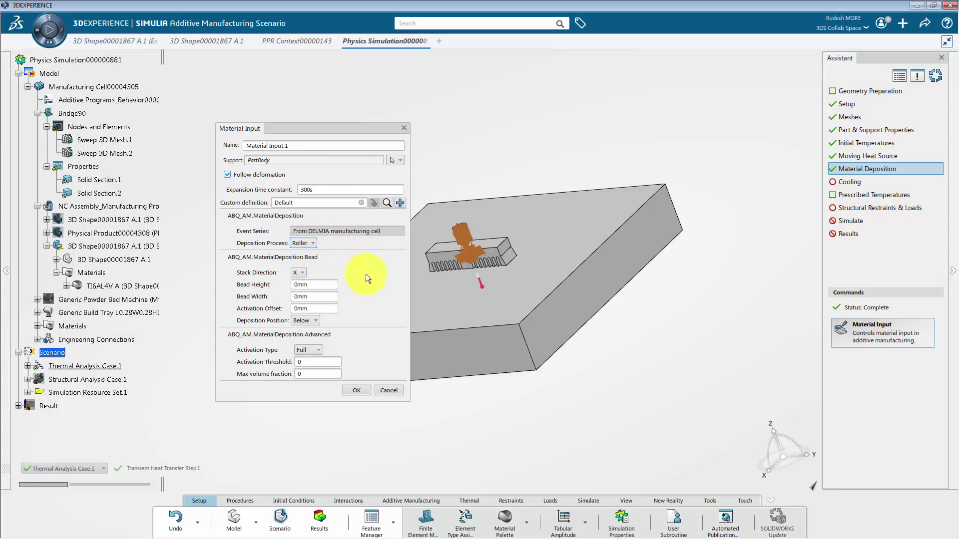
pyautogui.click(306, 350)
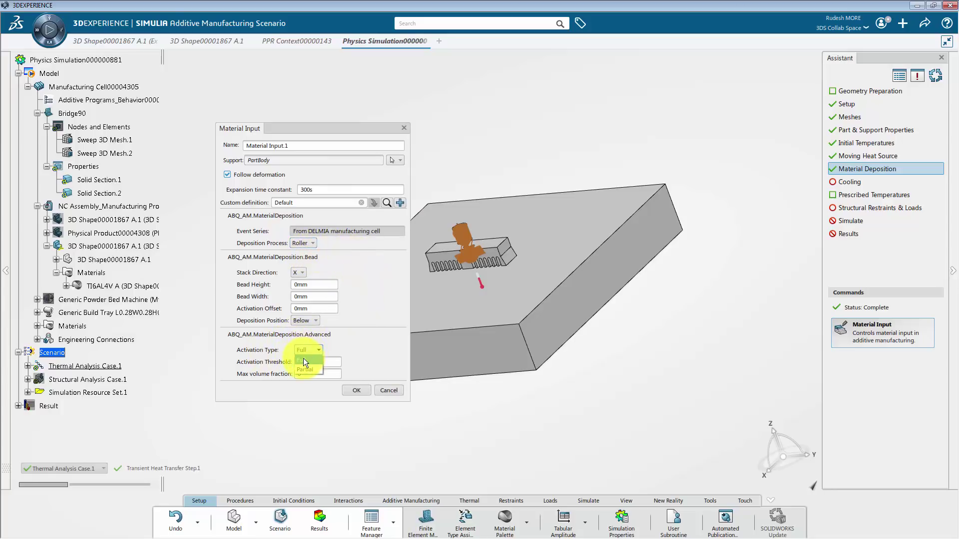
pyautogui.click(358, 390)
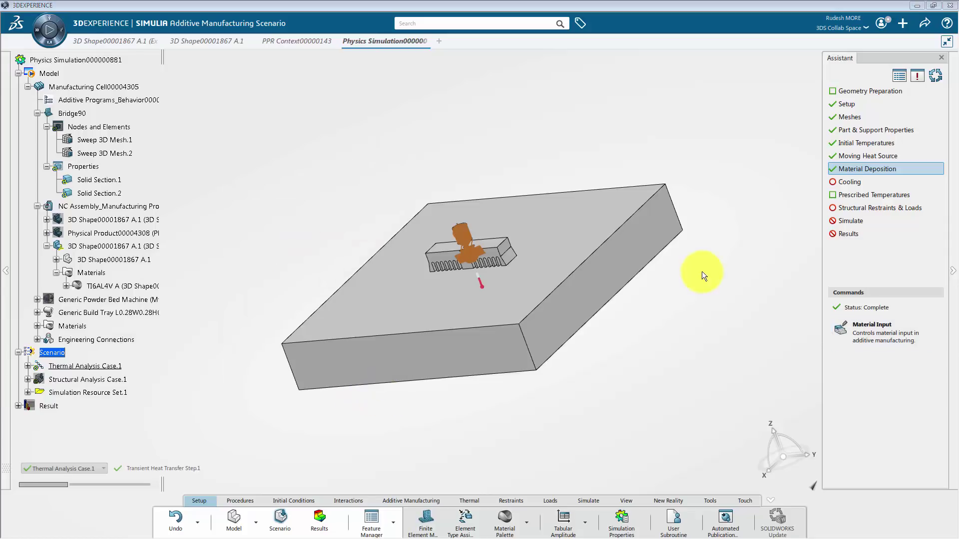
# - Start a Free Surface Heat Transfer on the bridge and the build tray with a reference temperature of 299.15 Kdeg and convection enabled
pyautogui.click(859, 185)
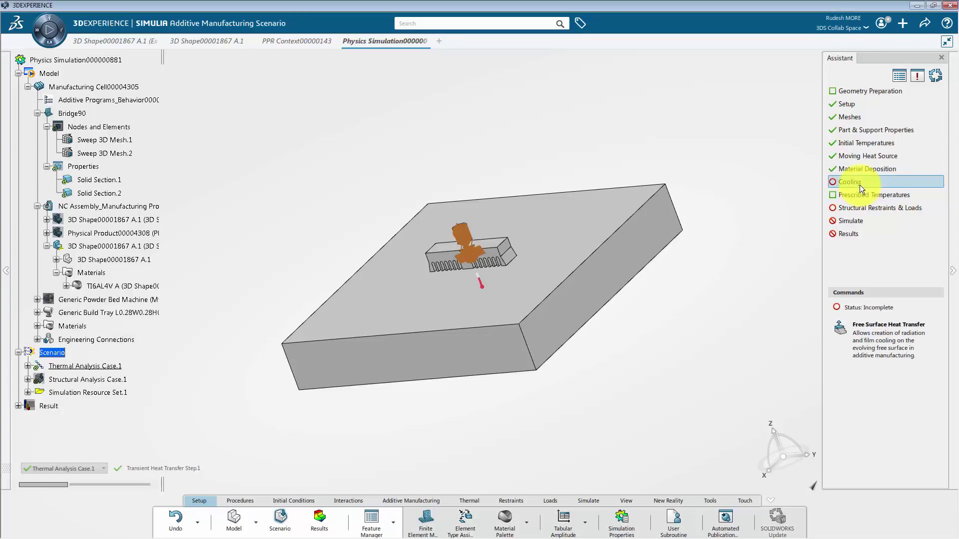
pyautogui.click(891, 329)
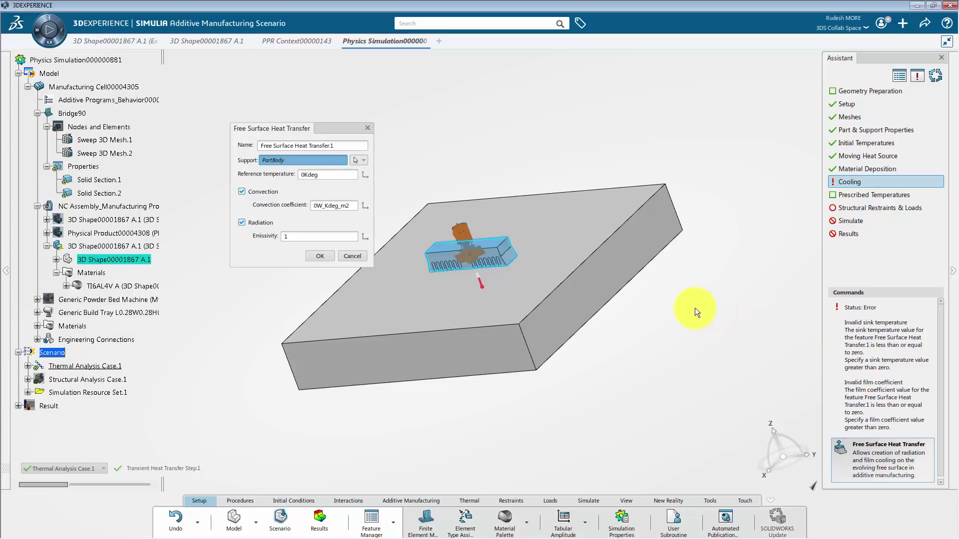
pyautogui.click(593, 295)
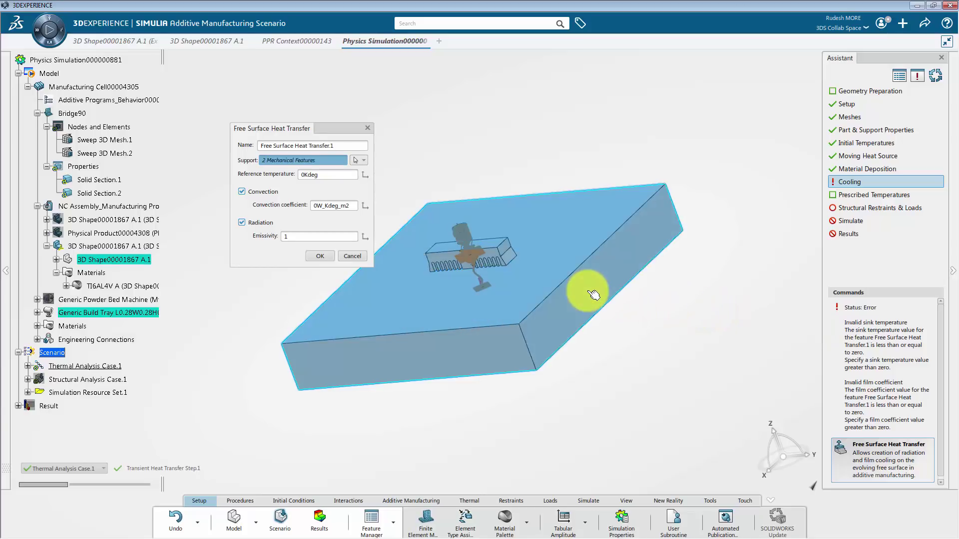
pyautogui.click(324, 175)
pyautogui.write('299')
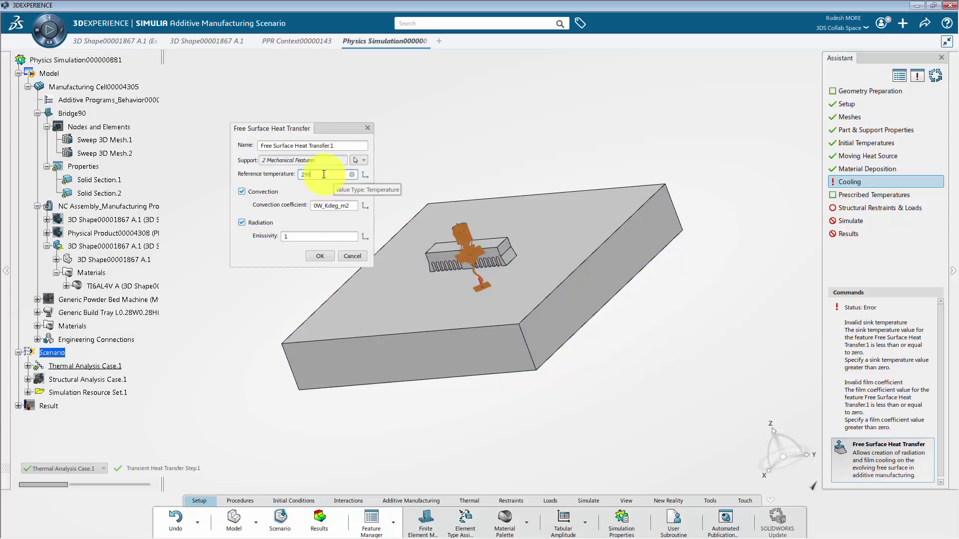
pyautogui.write('.15')
pyautogui.press('Tab')
pyautogui.press('space')
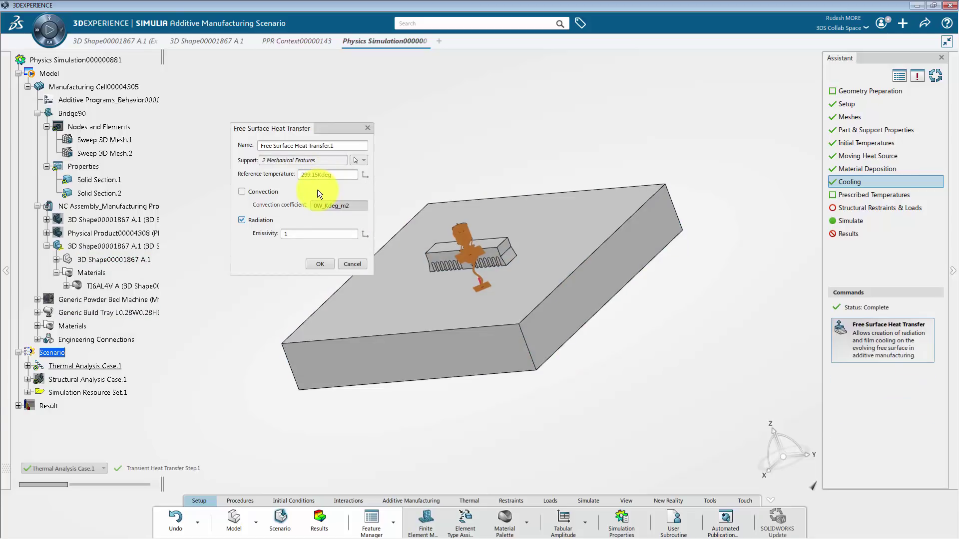
pyautogui.click(256, 192)
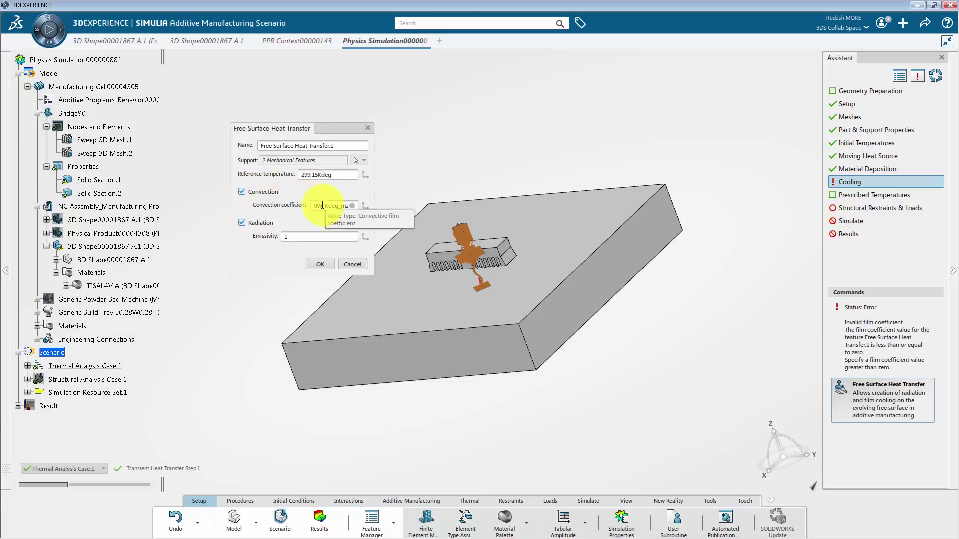
# - Set the convection coefficient to 18 W_Kdeg_m2 and the radiation emissivity to 0.25, and create the free surface heat transfer
pyautogui.click(322, 205)
pyautogui.write('18')
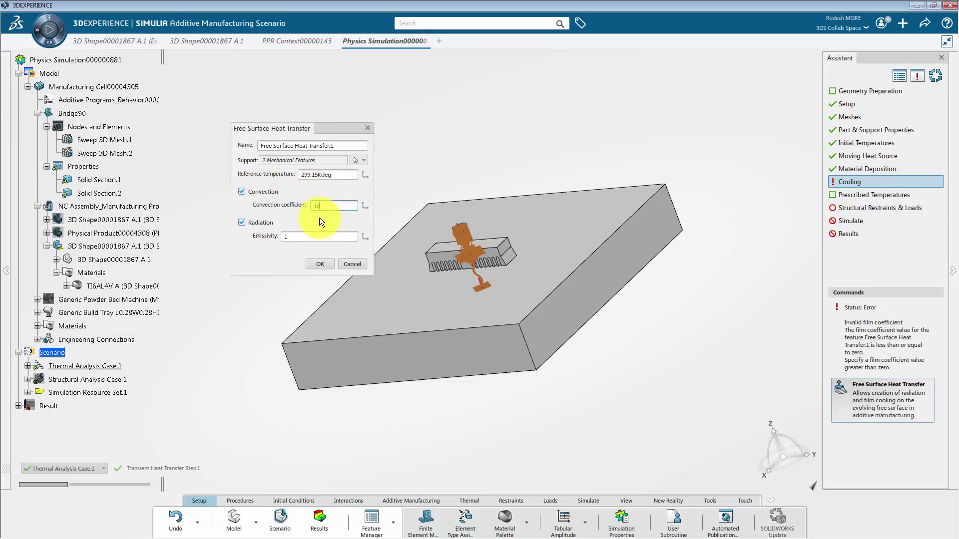
pyautogui.press('Tab')
pyautogui.press('space')
pyautogui.click(260, 222)
pyautogui.click(292, 238)
pyautogui.write('0.25')
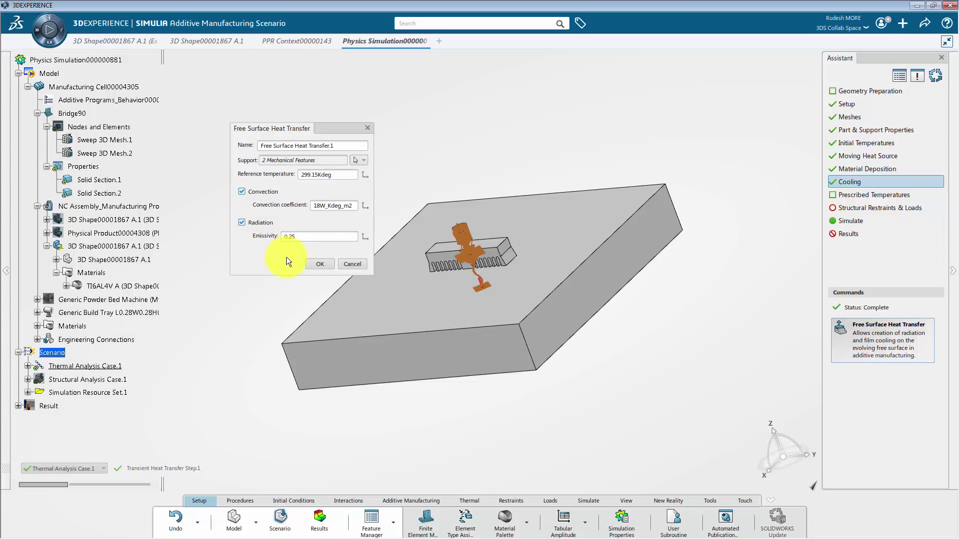
pyautogui.click(319, 264)
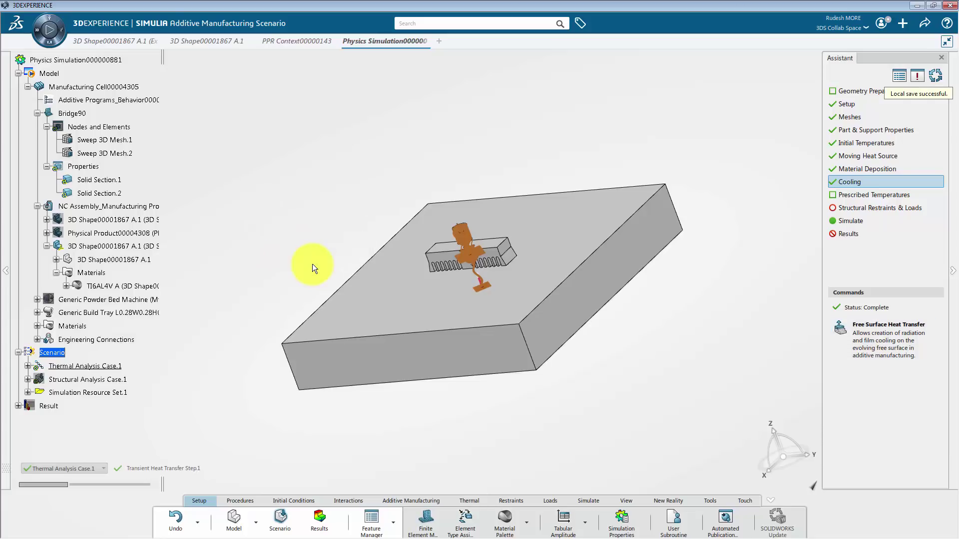
# - Switch to Structural Analysis Case.1 and clamp the underside of the build tray
pyautogui.click(82, 469)
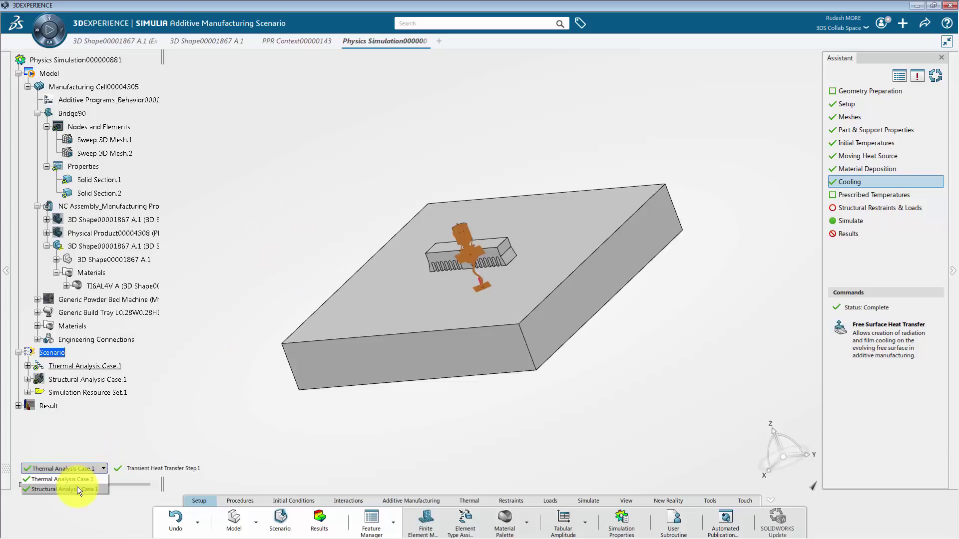
pyautogui.click(77, 487)
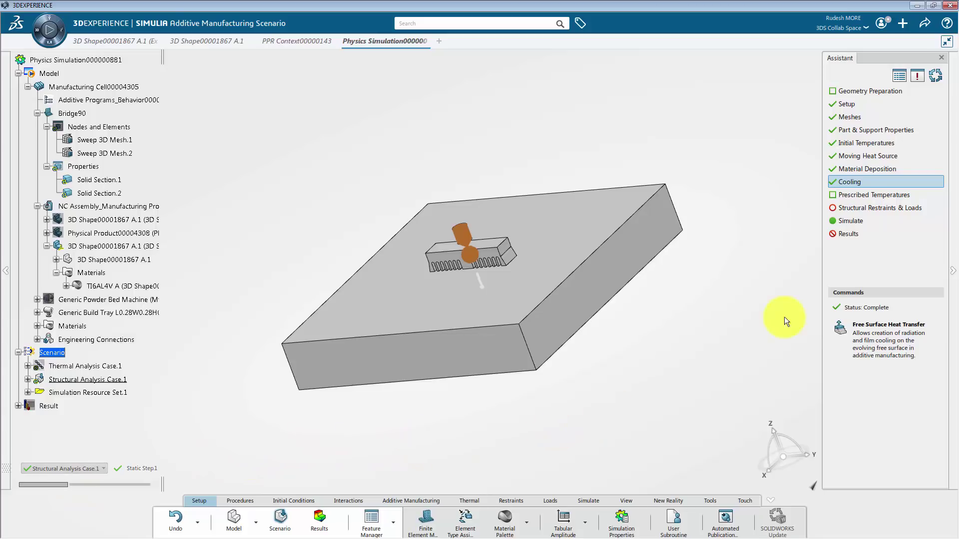
pyautogui.click(876, 209)
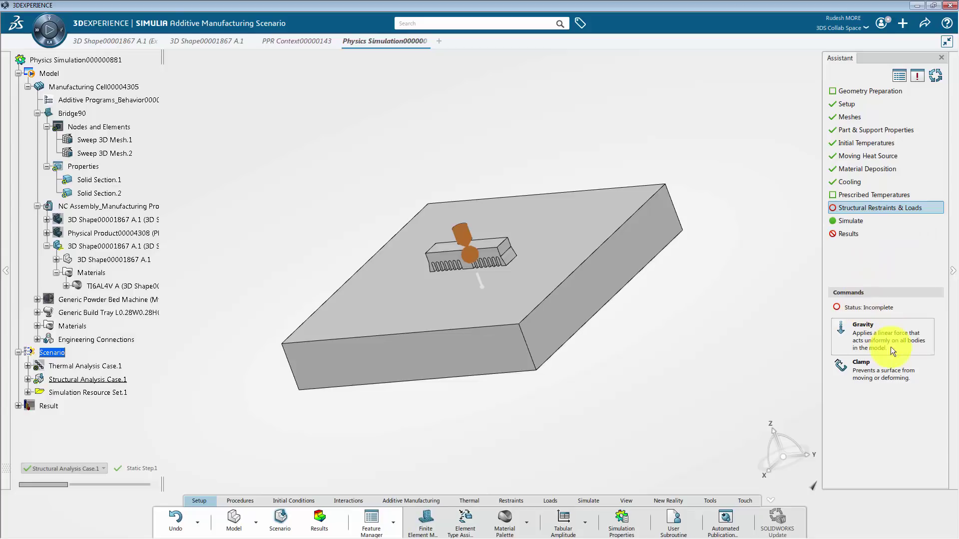
pyautogui.click(891, 373)
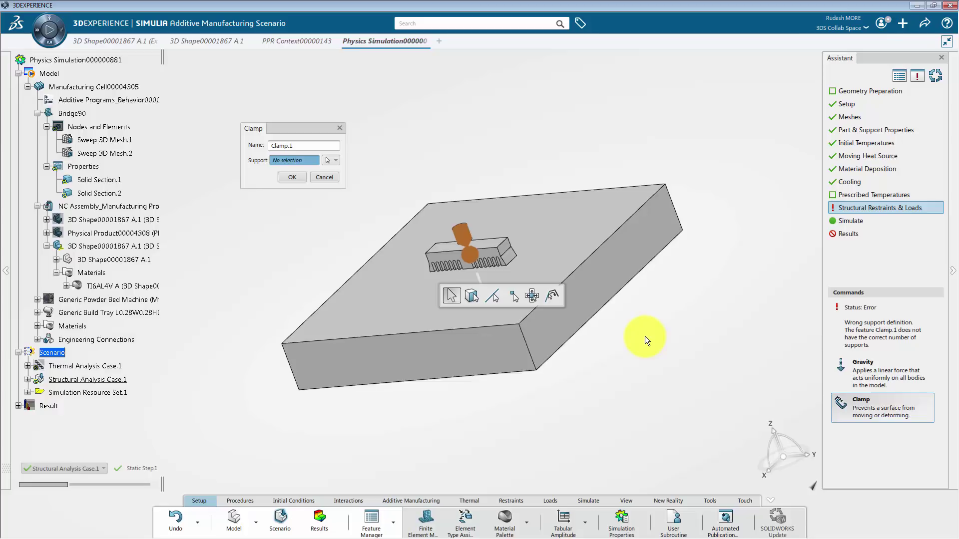
pyautogui.moveTo(638, 336); pyautogui.dragTo(500, 217, button='middle')
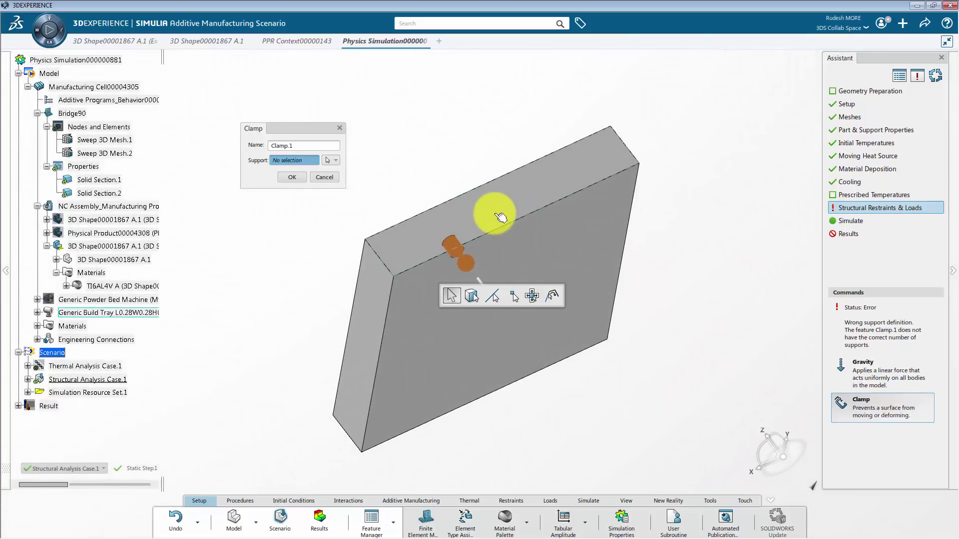
pyautogui.click(579, 226)
pyautogui.moveTo(582, 224); pyautogui.dragTo(738, 368, button='middle')
pyautogui.click(287, 178)
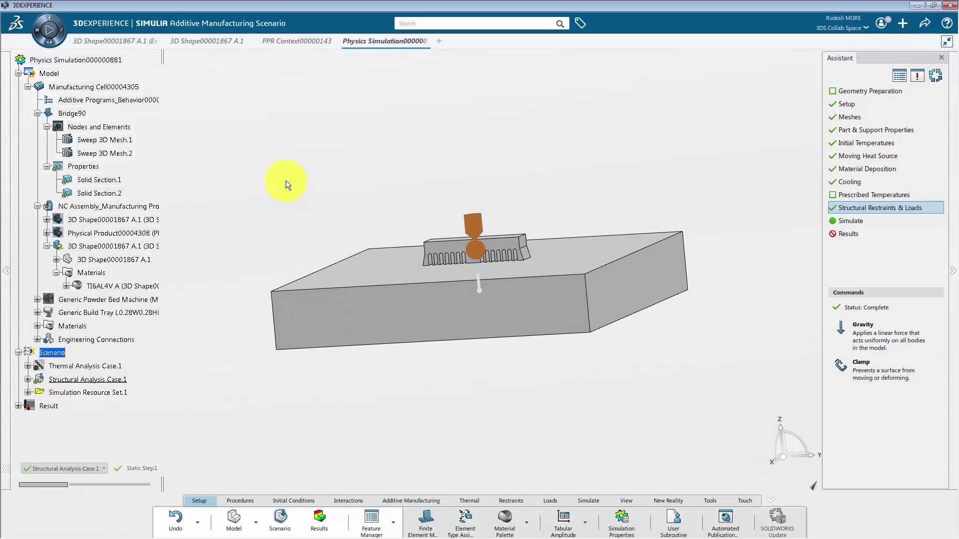
pyautogui.click(239, 501)
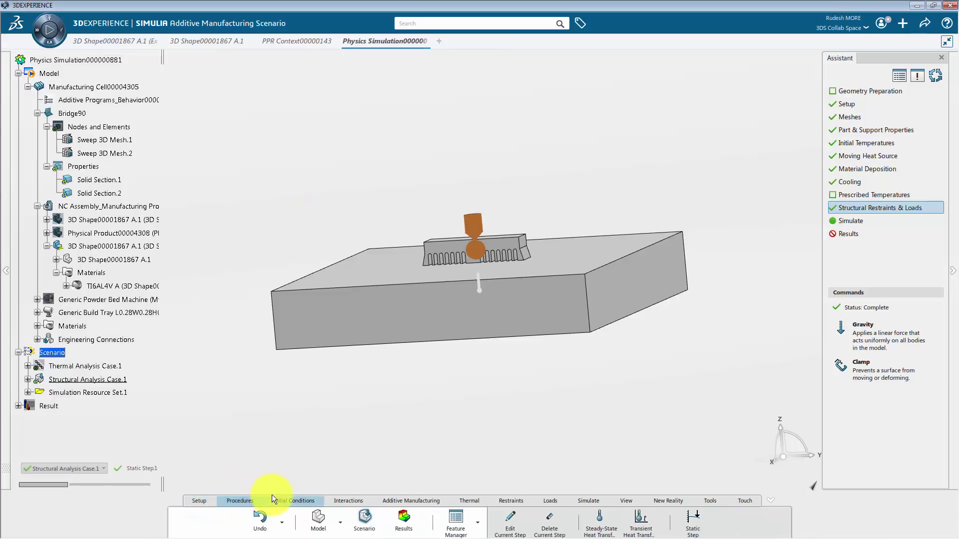
pyautogui.click(507, 526)
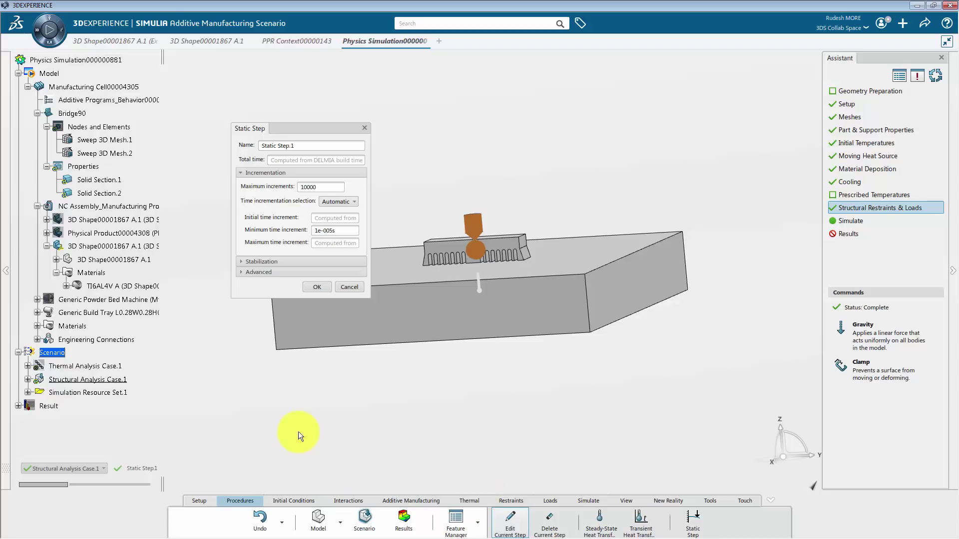
pyautogui.click(350, 287)
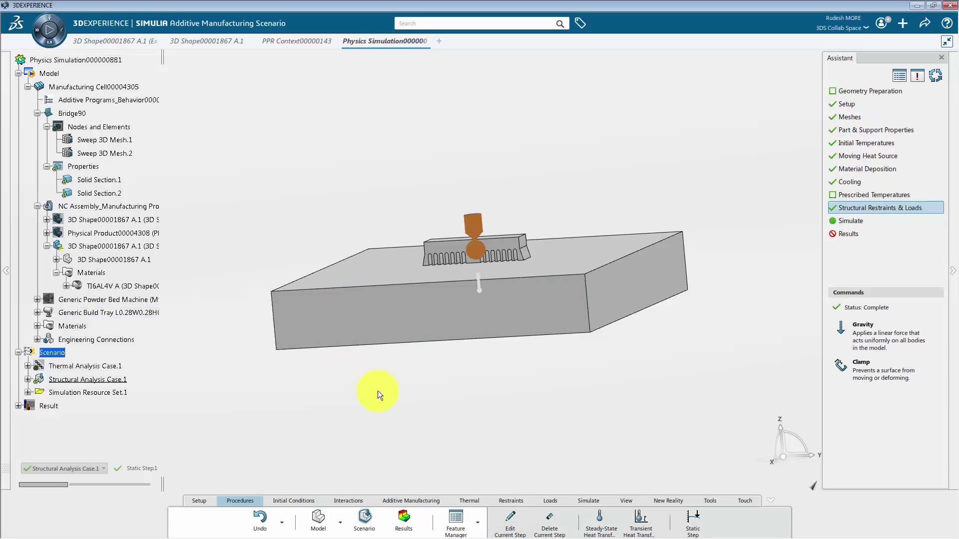
# - Update the simulation, and set Static Step.1's initial time increment to 150 s and maximum time increment to 1000 s
pyautogui.click(935, 75)
pyautogui.click(514, 529)
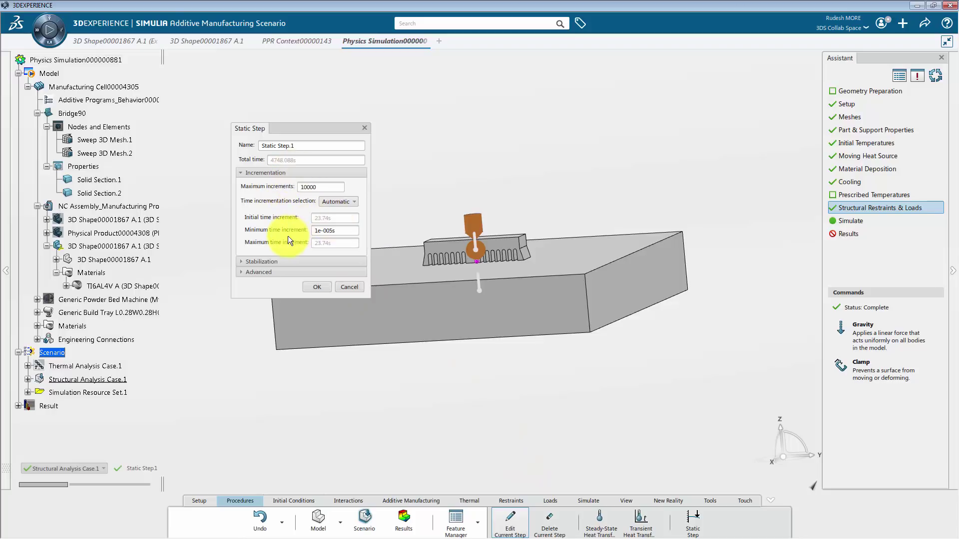
pyautogui.click(334, 218)
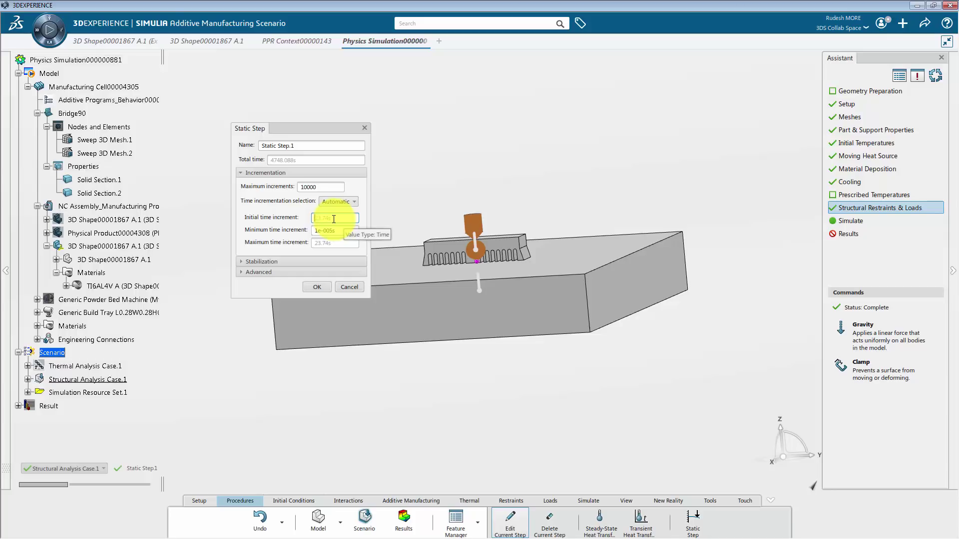
pyautogui.write('150')
pyautogui.click(327, 243)
pyautogui.write('1000')
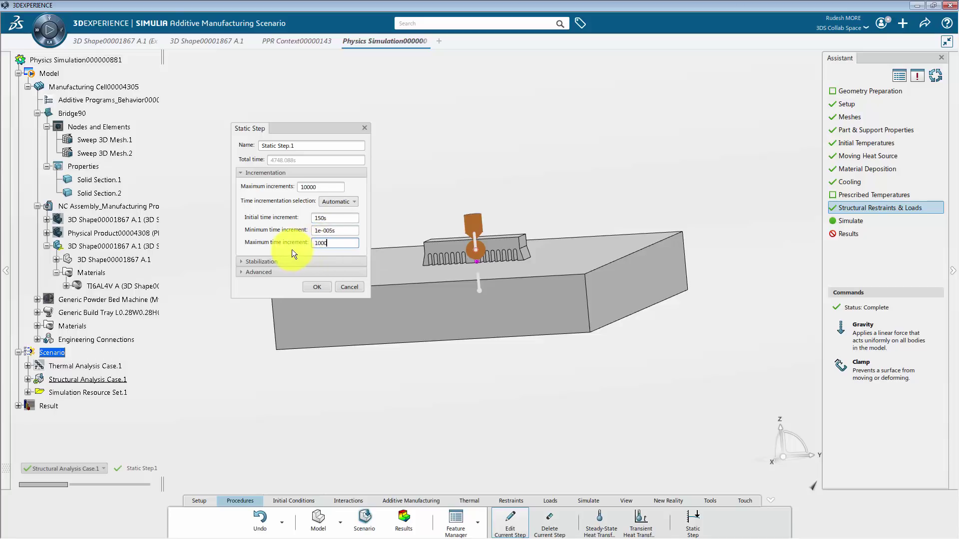
pyautogui.press('Tab')
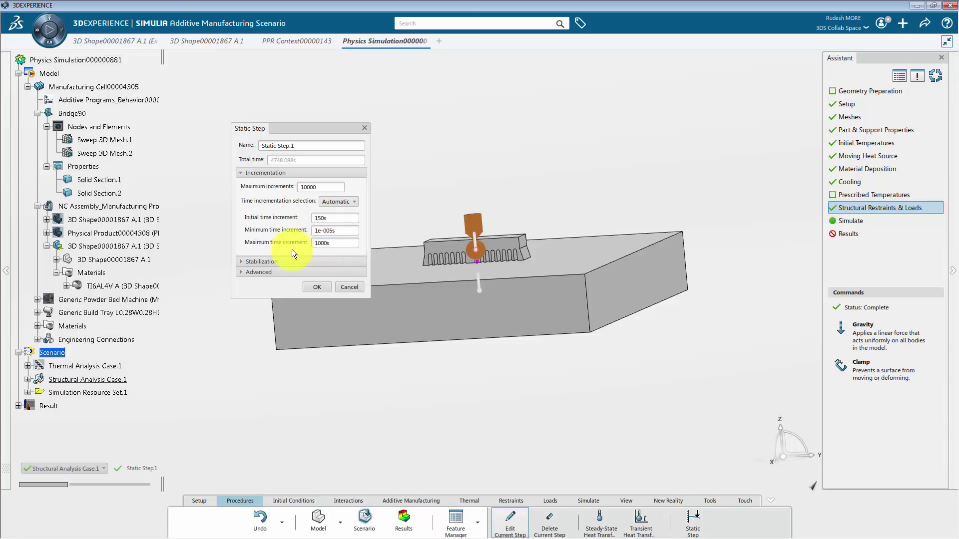
pyautogui.click(316, 287)
# - Switch to Thermal Analysis Case.1 and check the incrementation settings of Transient Heat Transfer Step.1
pyautogui.click(80, 469)
pyautogui.click(78, 482)
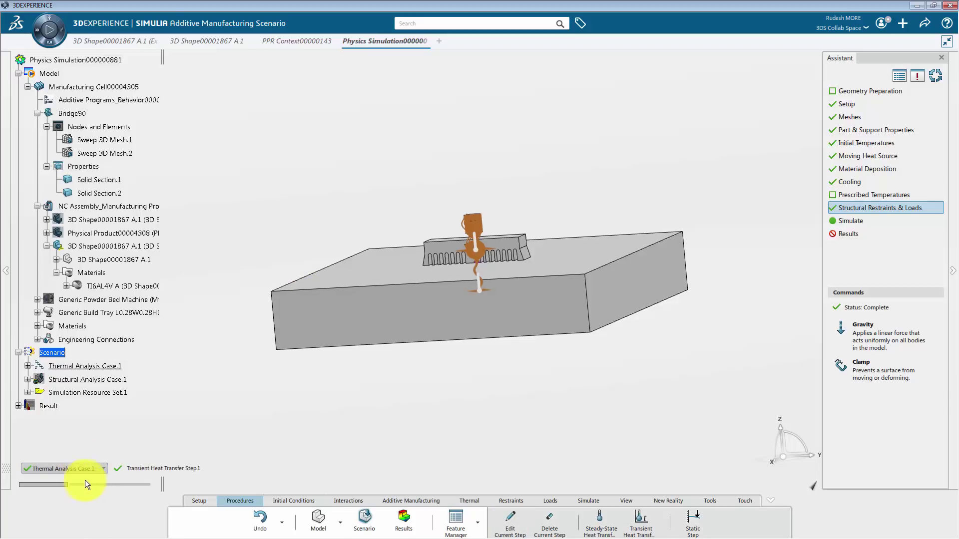
pyautogui.click(510, 522)
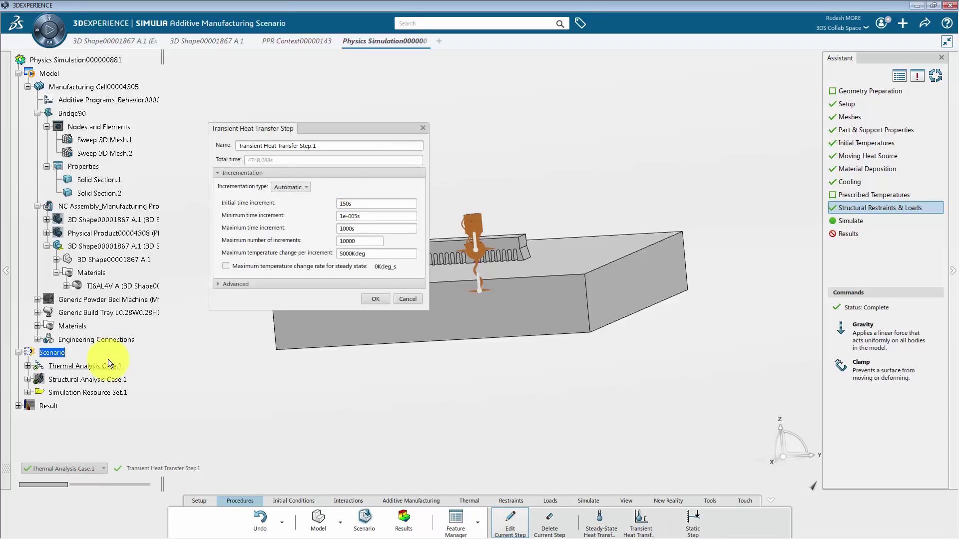
pyautogui.click(374, 299)
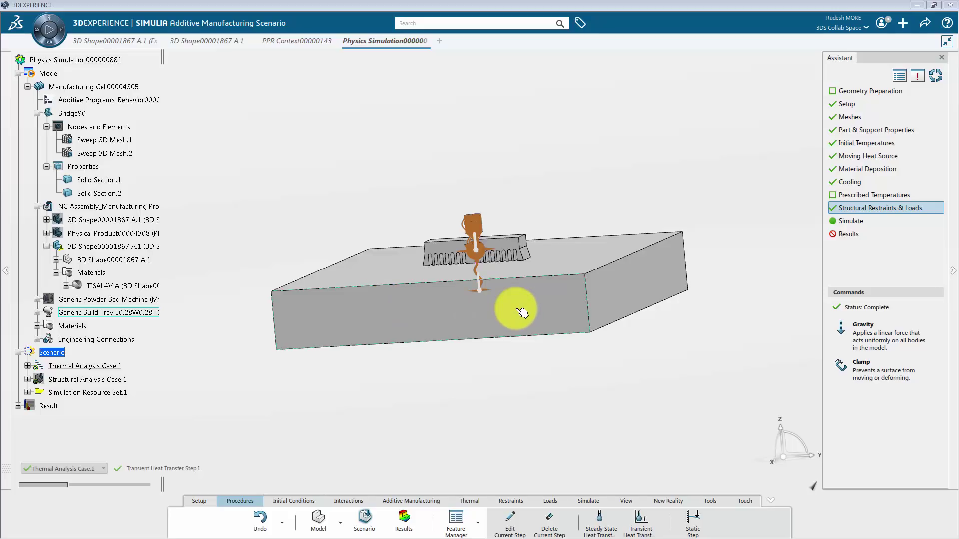
# - Simulate Thermal Analysis Case.1 and Structural Analysis Case.1 at the Local Interactive location with the Tokens license, and close the simulation status once finished
pyautogui.click(855, 221)
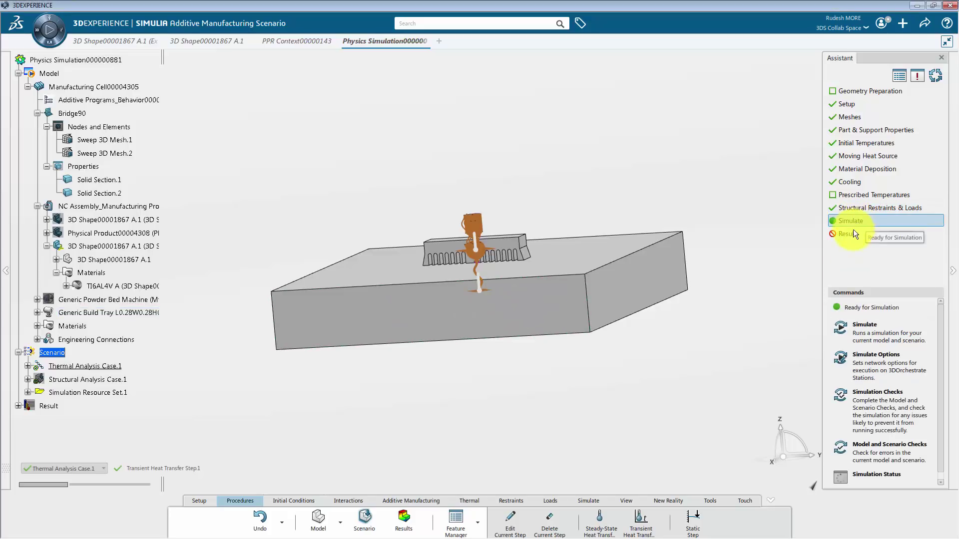
pyautogui.click(879, 332)
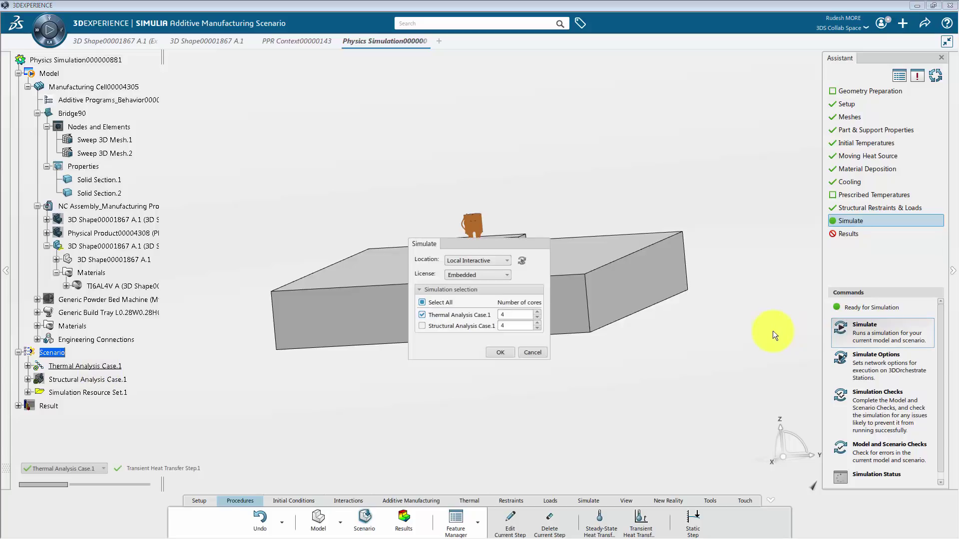
pyautogui.click(506, 276)
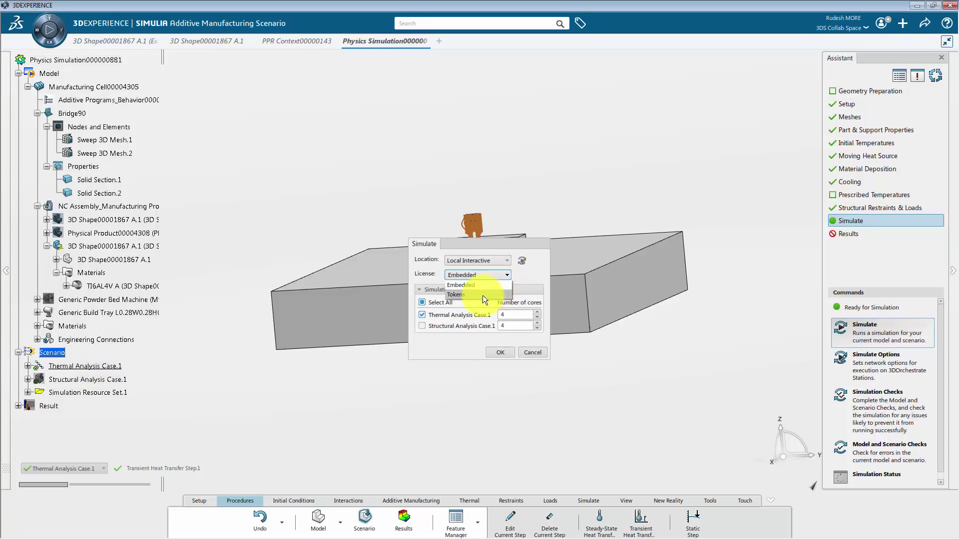
pyautogui.click(482, 296)
pyautogui.click(407, 340)
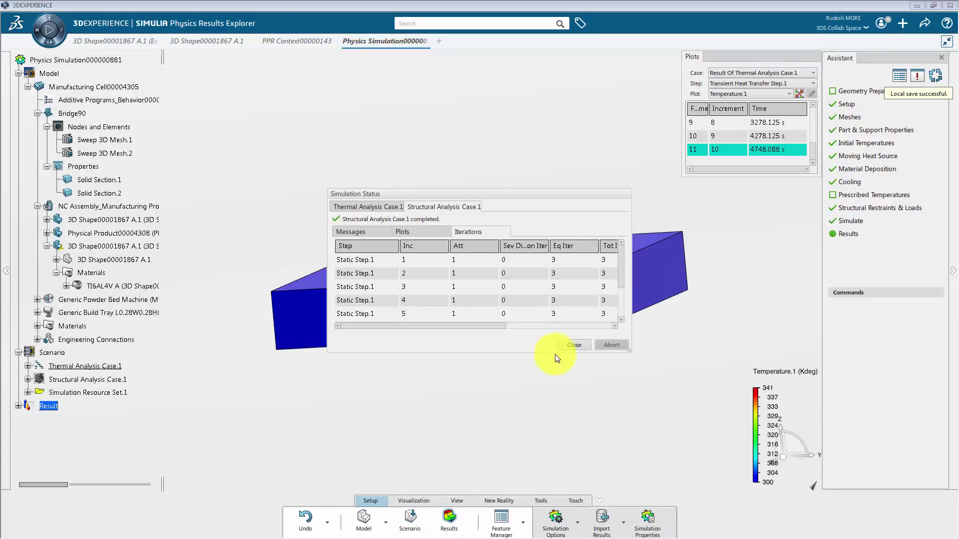
pyautogui.click(574, 346)
# - Examine the thermal case's Temperature.1 plot on the bridge and build tray, and animate it through the build
pyautogui.click(855, 236)
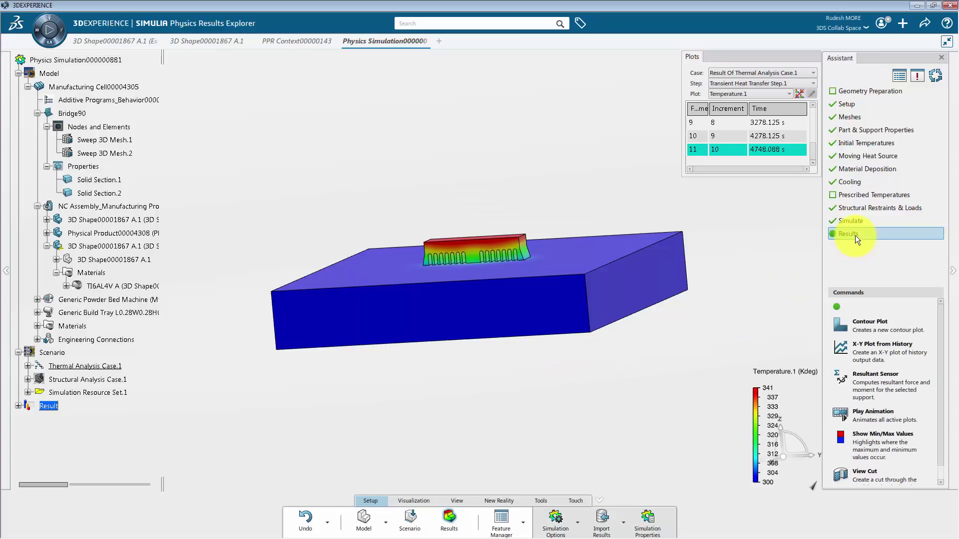
pyautogui.moveTo(514, 321); pyautogui.dragTo(467, 313, button='middle')
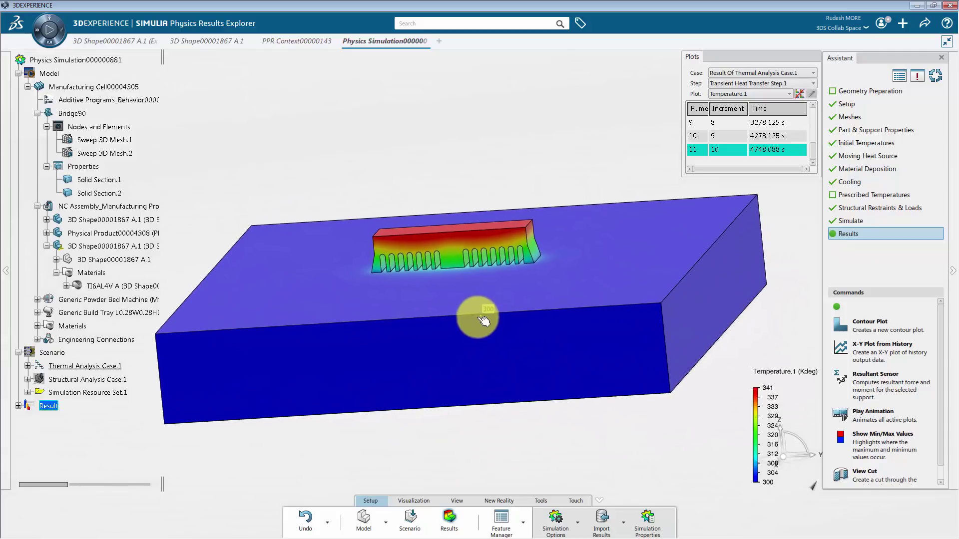
pyautogui.moveTo(542, 347); pyautogui.dragTo(538, 354, button='middle')
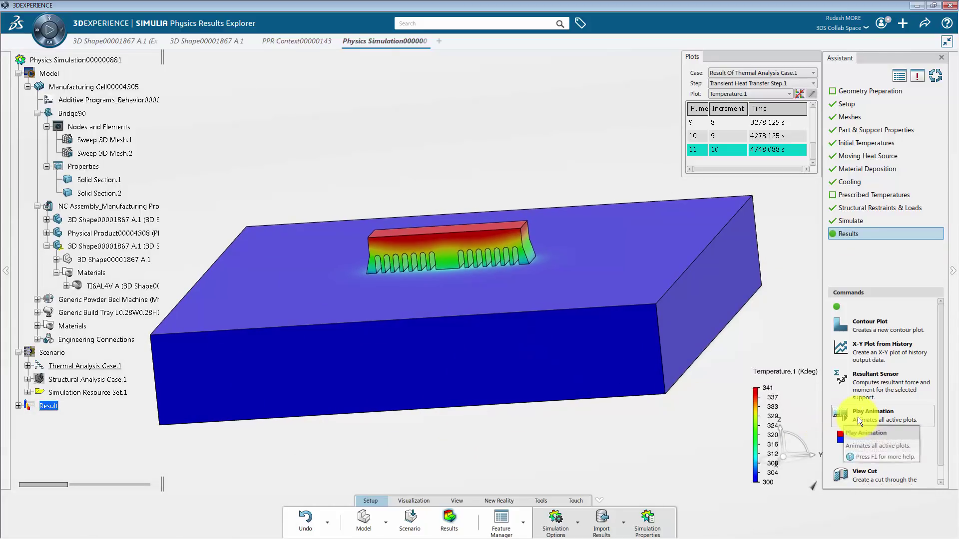
pyautogui.click(858, 417)
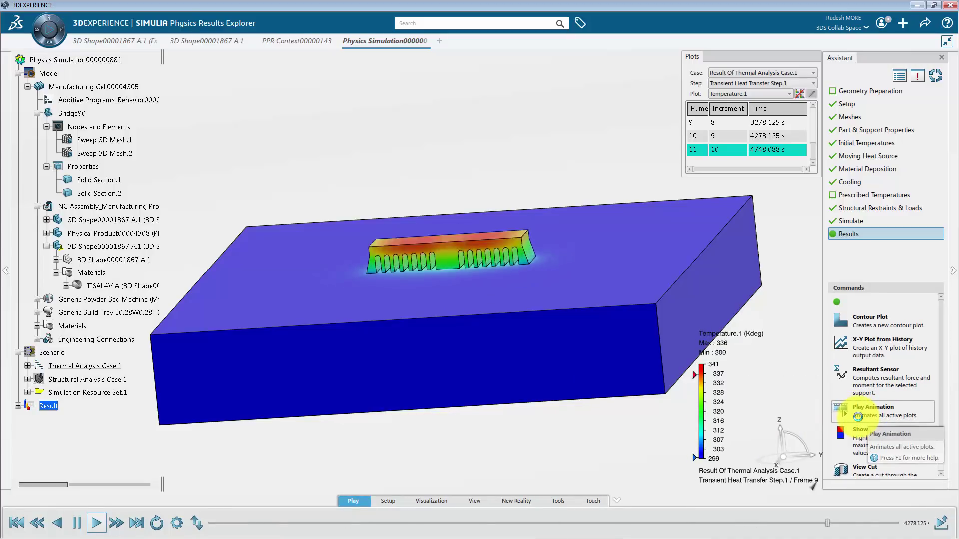
pyautogui.click(858, 416)
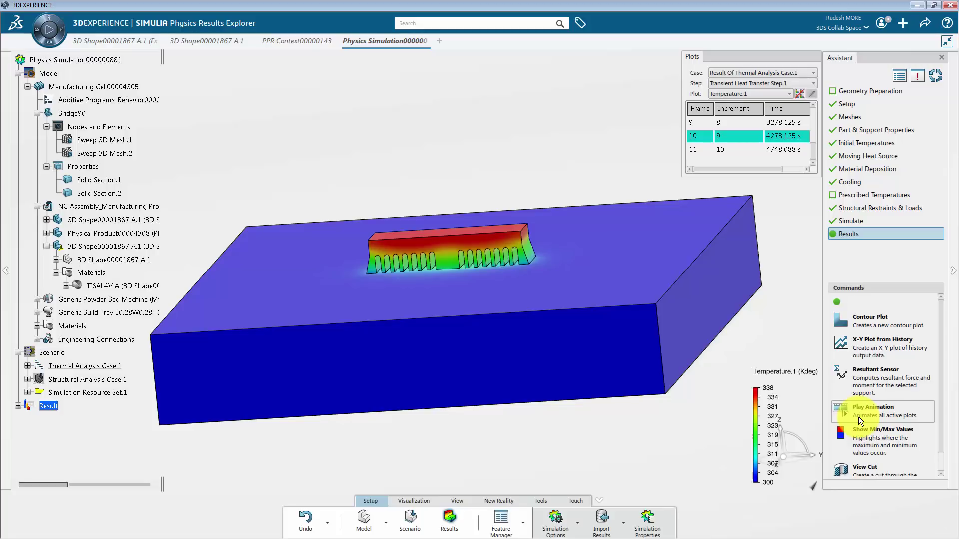
pyautogui.click(858, 417)
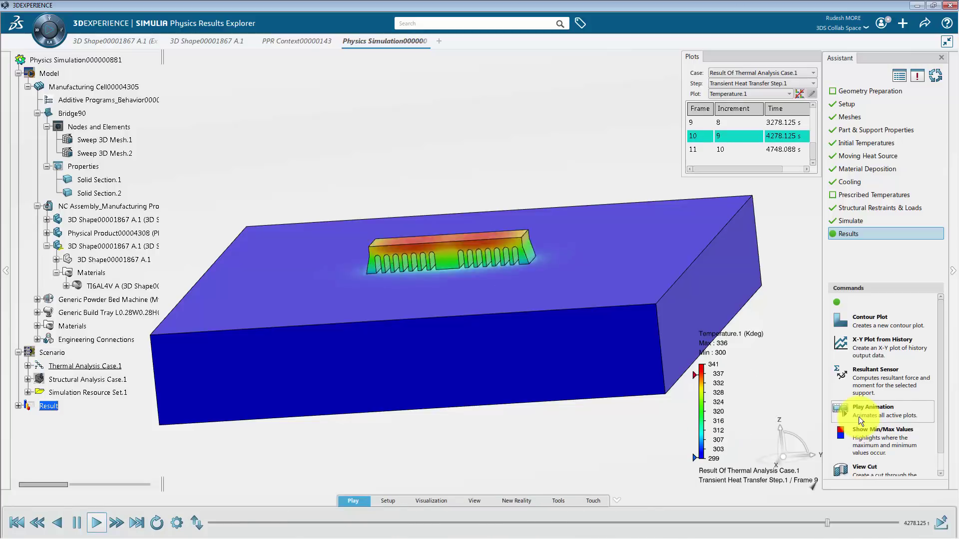
pyautogui.click(859, 417)
pyautogui.click(858, 415)
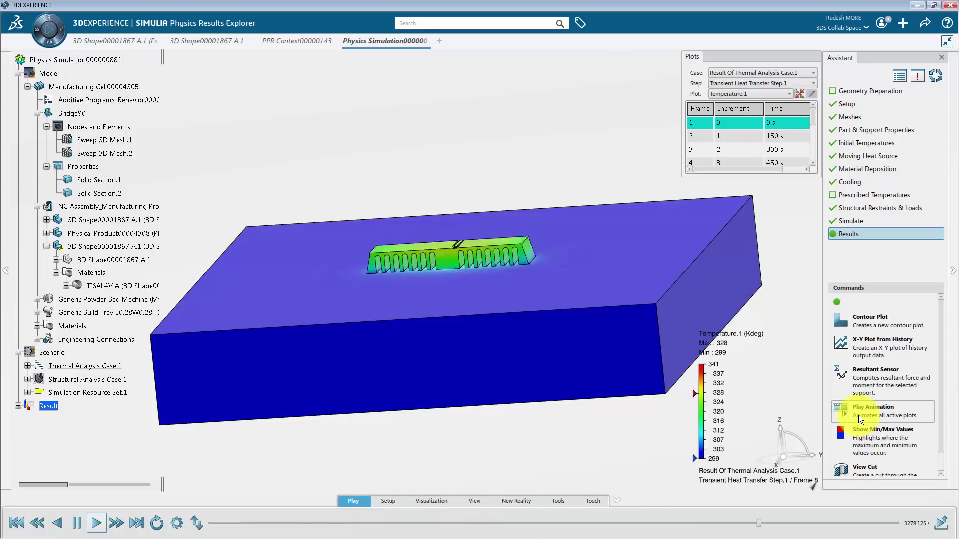
pyautogui.click(858, 415)
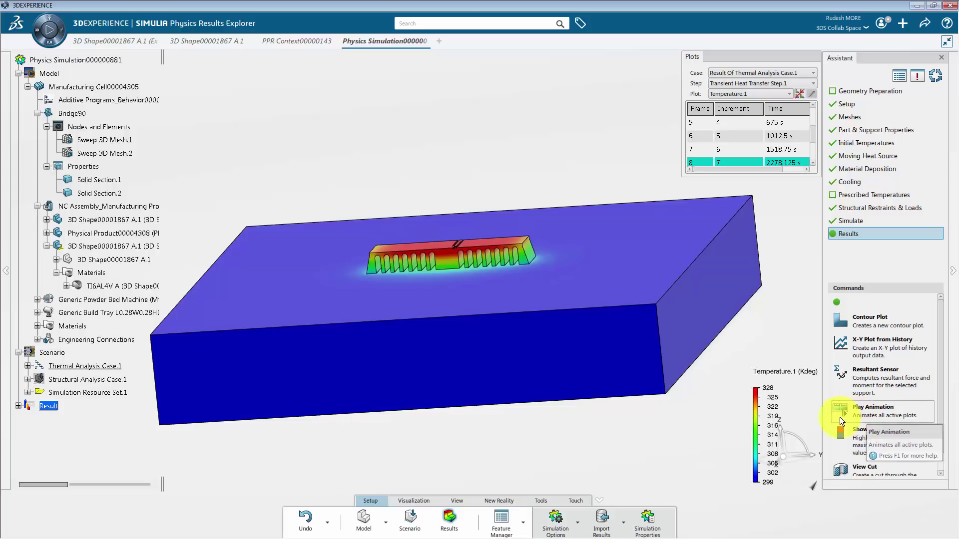
# - Show the Displacement.1 plot for the result of Structural Analysis Case.1
pyautogui.click(765, 73)
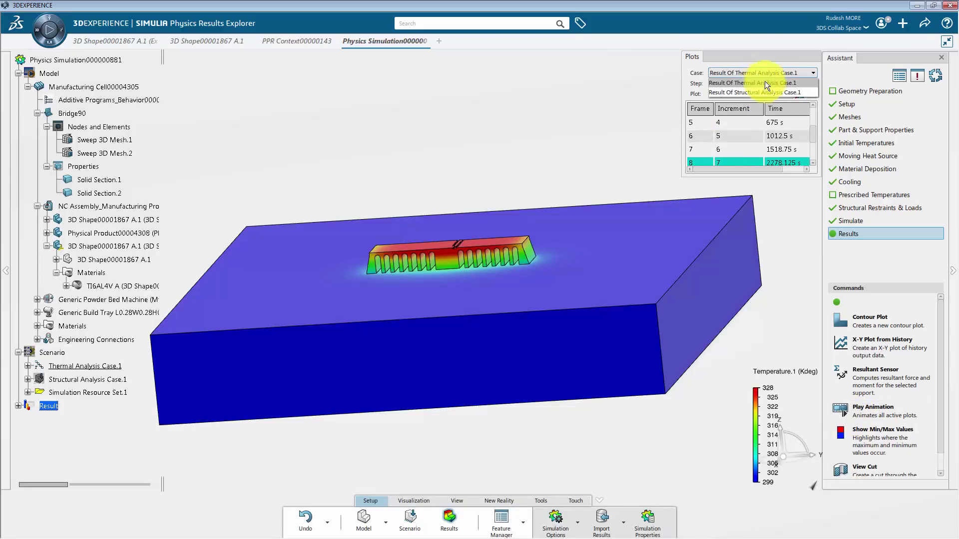
pyautogui.click(765, 92)
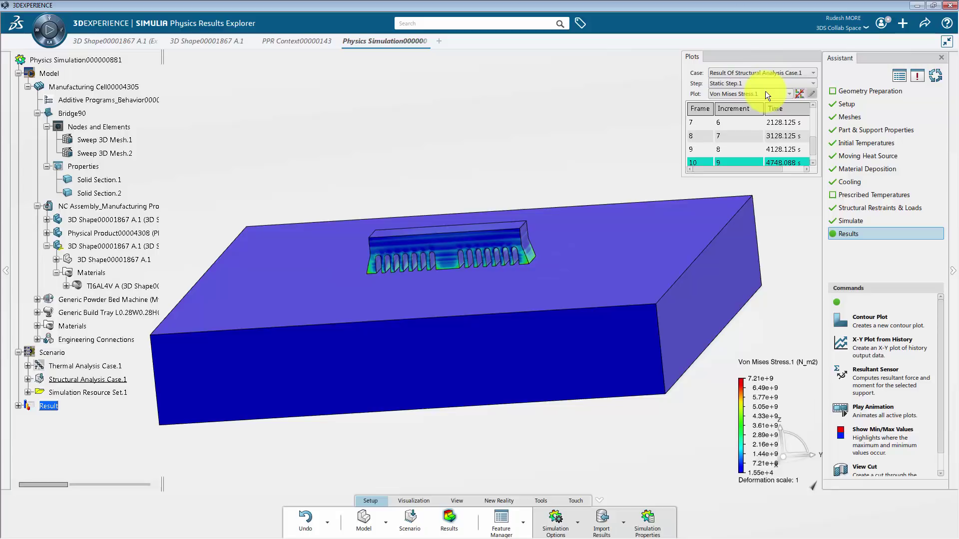
pyautogui.click(765, 93)
pyautogui.click(746, 114)
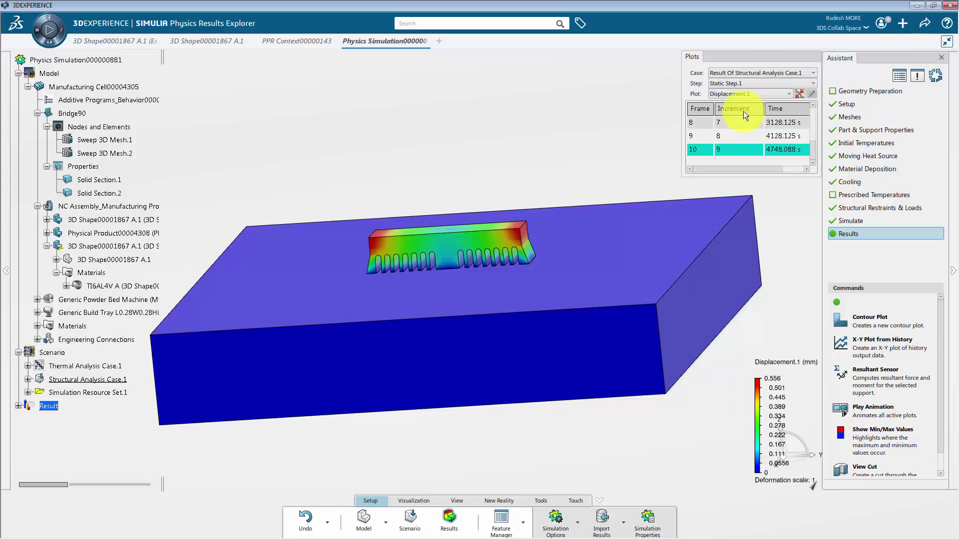
# - Step through the displacement frames of Static Step.1 from 0 s to the final frame at 4748.088 s
pyautogui.scroll(-1, 799, 145)
pyautogui.moveTo(810, 148); pyautogui.dragTo(813, 119)
pyautogui.scroll(1, 813, 117)
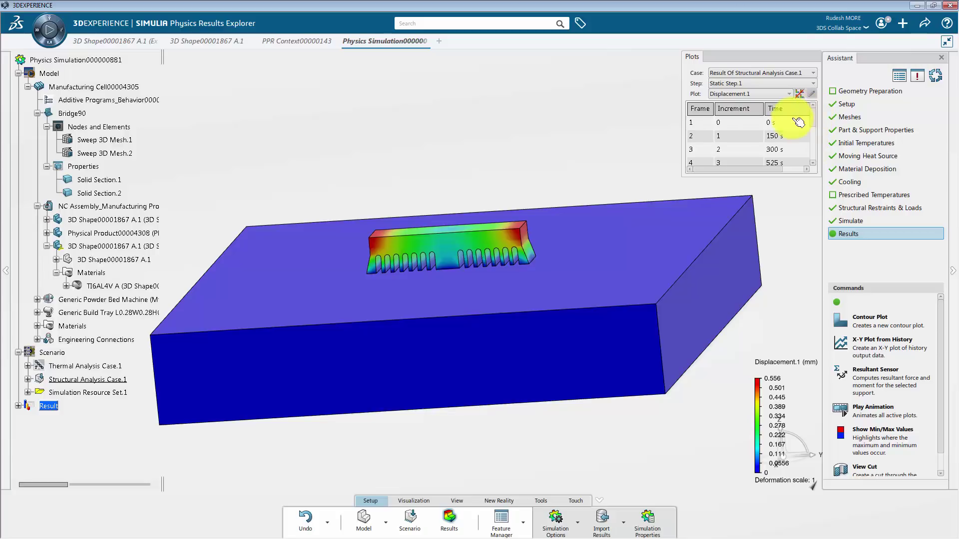
pyautogui.click(780, 122)
pyautogui.click(789, 140)
pyautogui.click(788, 150)
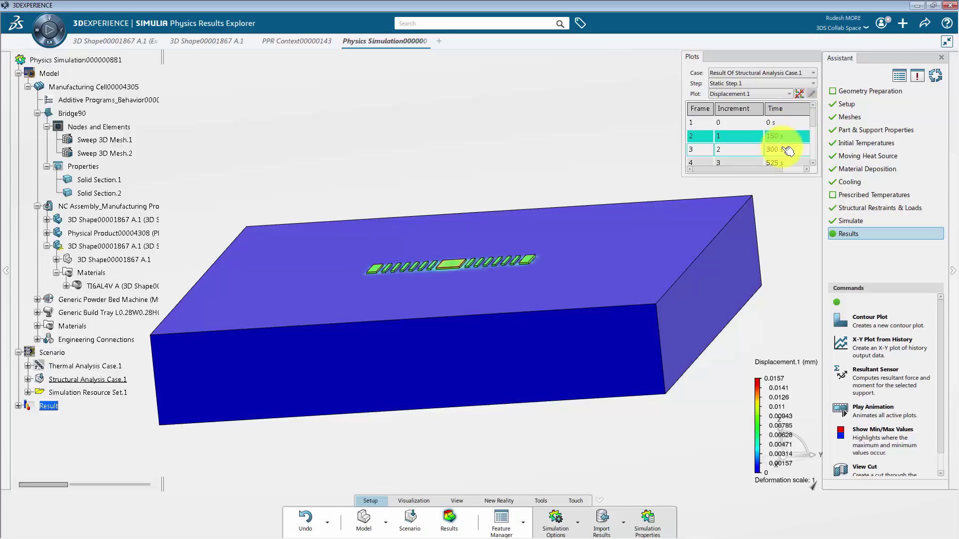
pyautogui.click(812, 163)
pyautogui.click(788, 150)
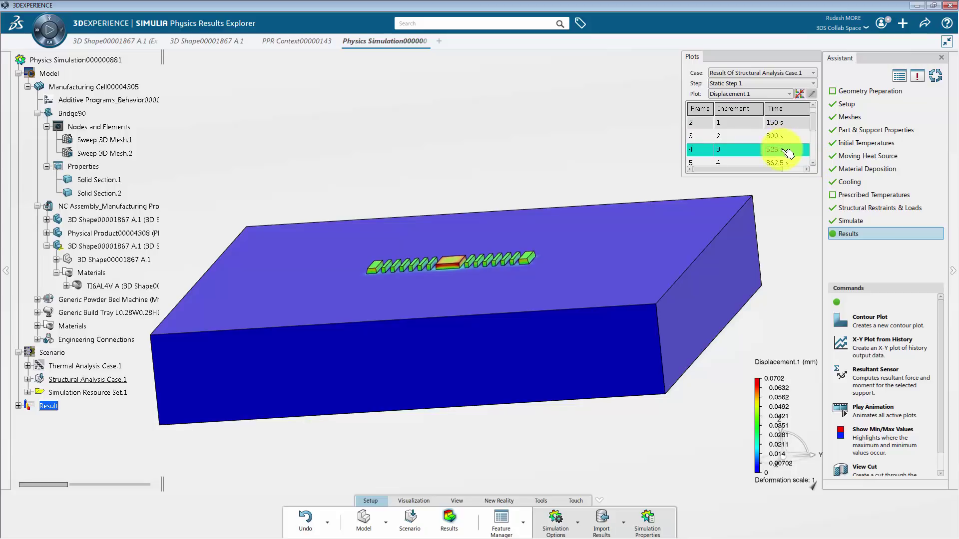
pyautogui.scroll(-2, 786, 145)
pyautogui.click(787, 138)
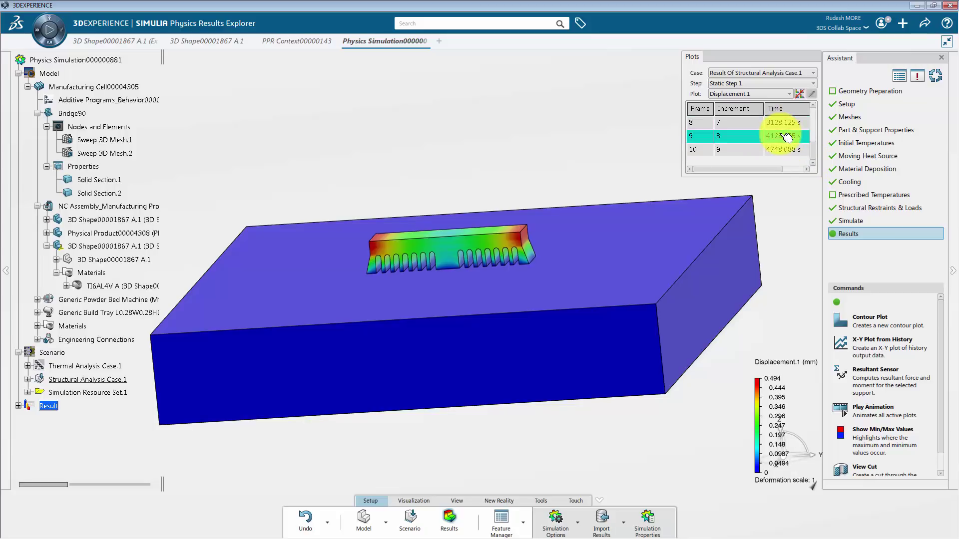
pyautogui.click(788, 149)
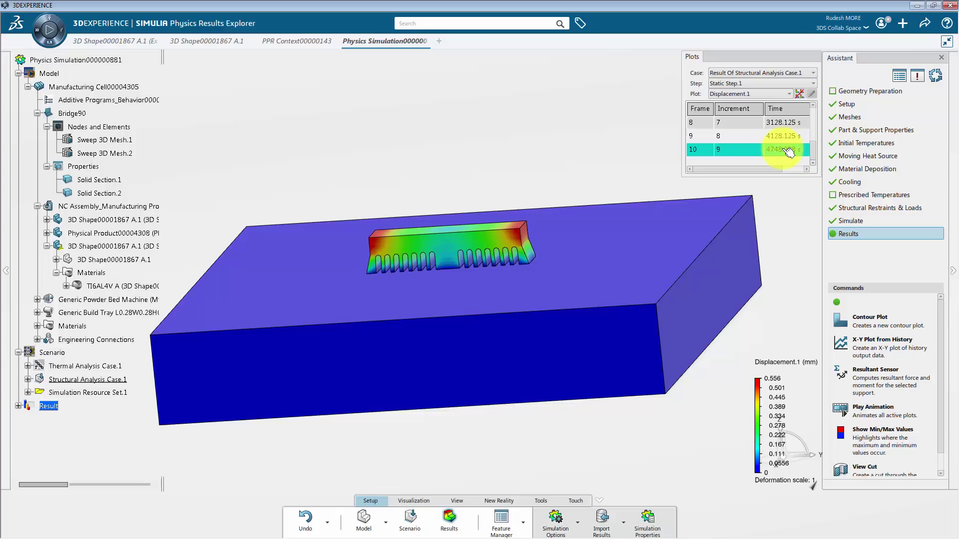